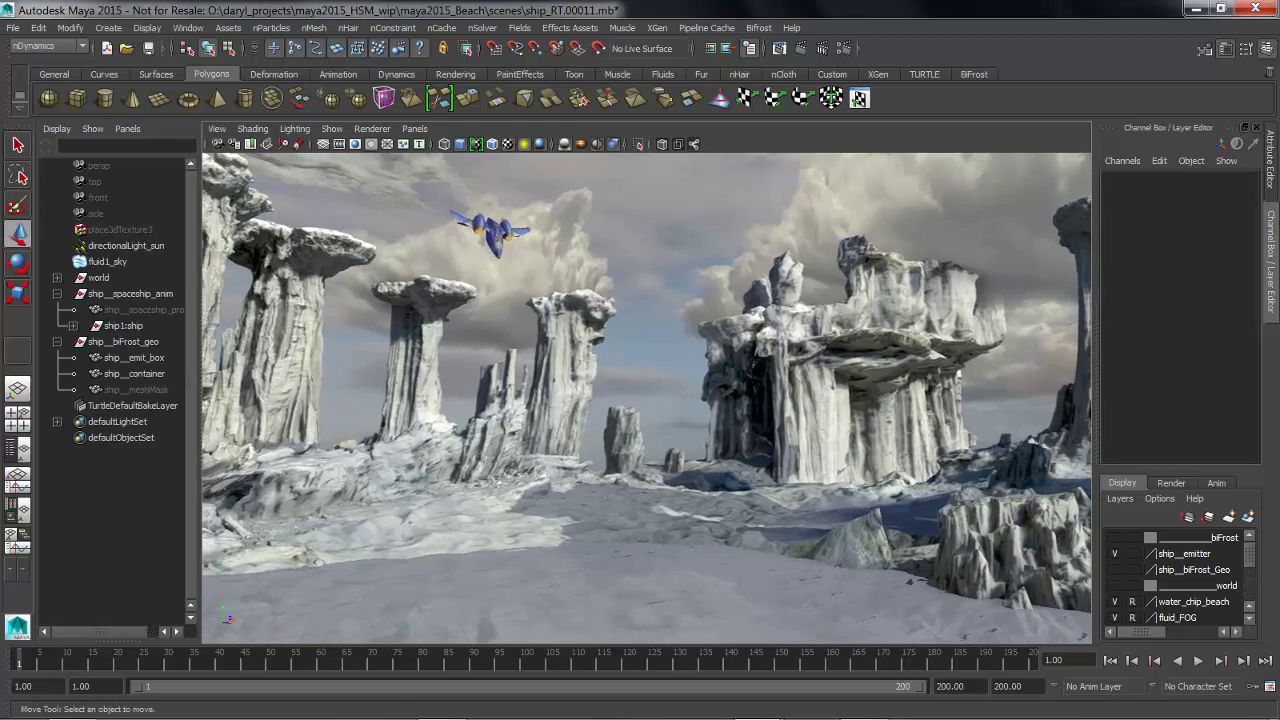
# - Play back the spaceship flight animation, stop it and return to the first frame
pyautogui.hotkey('alt', 'v')
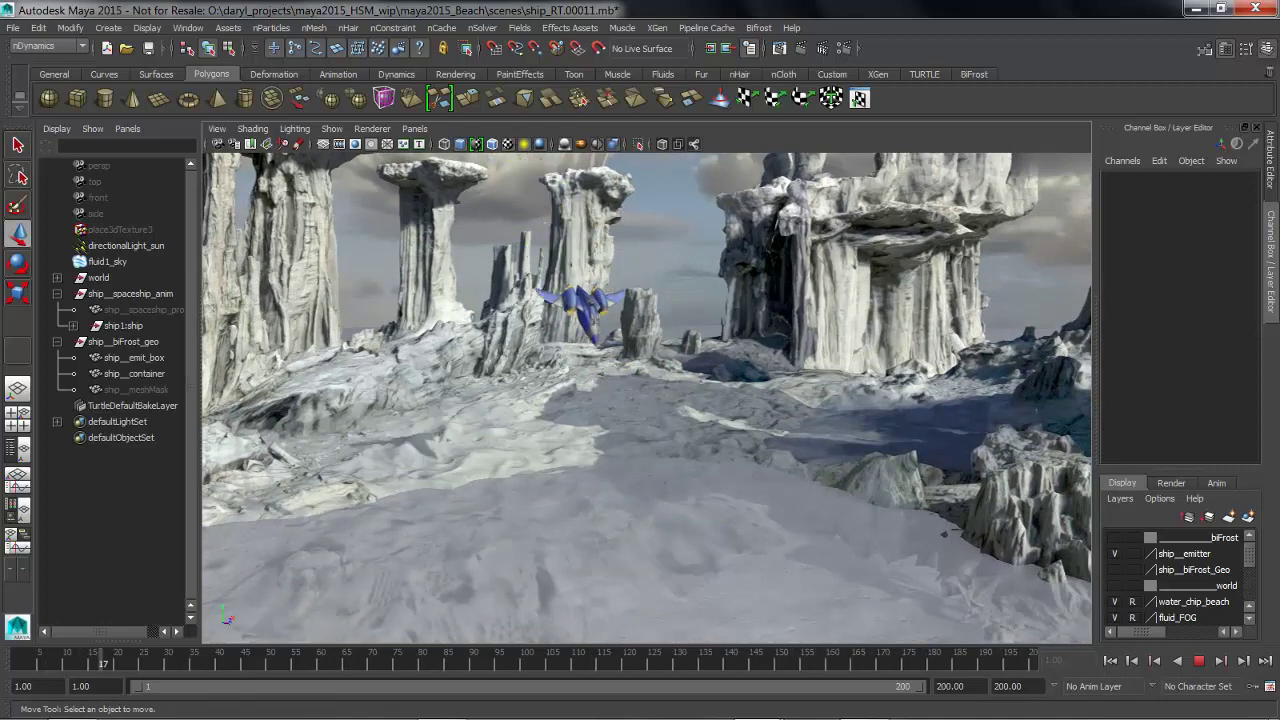
pyautogui.click(1199, 661)
pyautogui.click(1132, 661)
pyautogui.keyDown('alt'); pyautogui.moveTo(646, 400); pyautogui.dragTo(636, 380); pyautogui.keyUp('alt')
pyautogui.click(1132, 661)
# - Switch to the sven_sphcrash_precomp.v005 reference clip, play it through and close it
pyautogui.hotkey('alt', 'Tab')
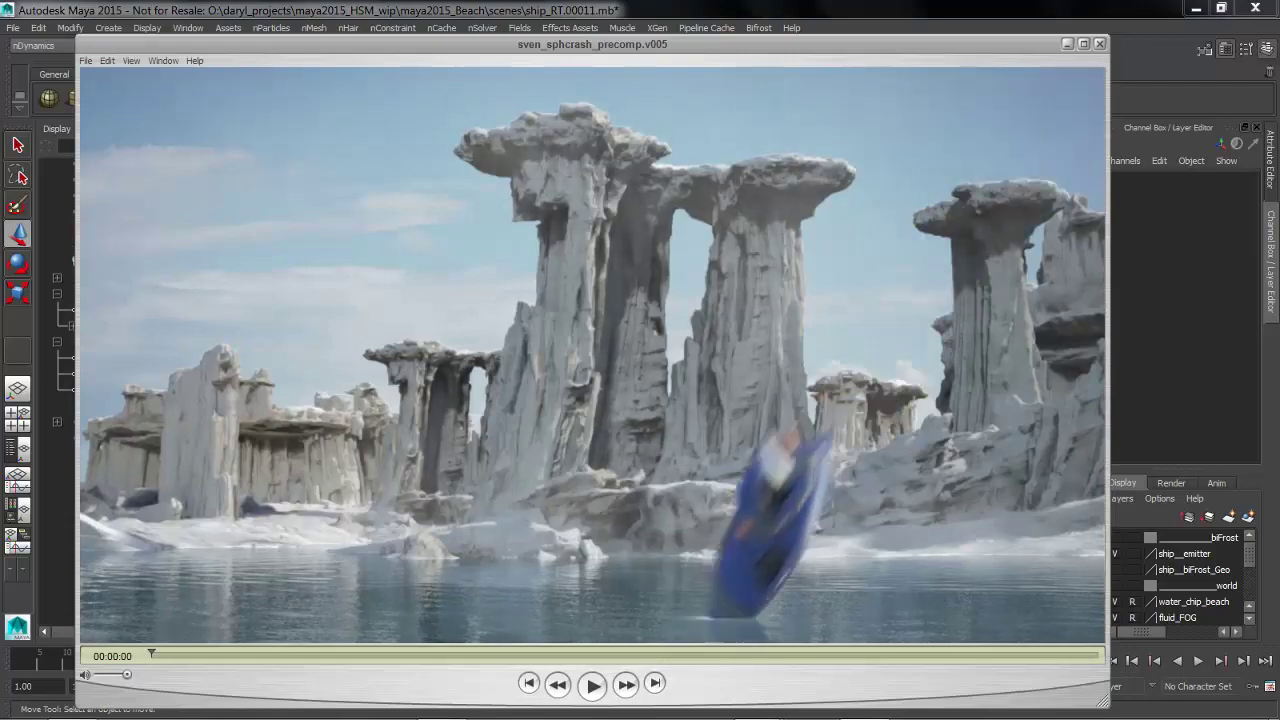
pyautogui.press('space')
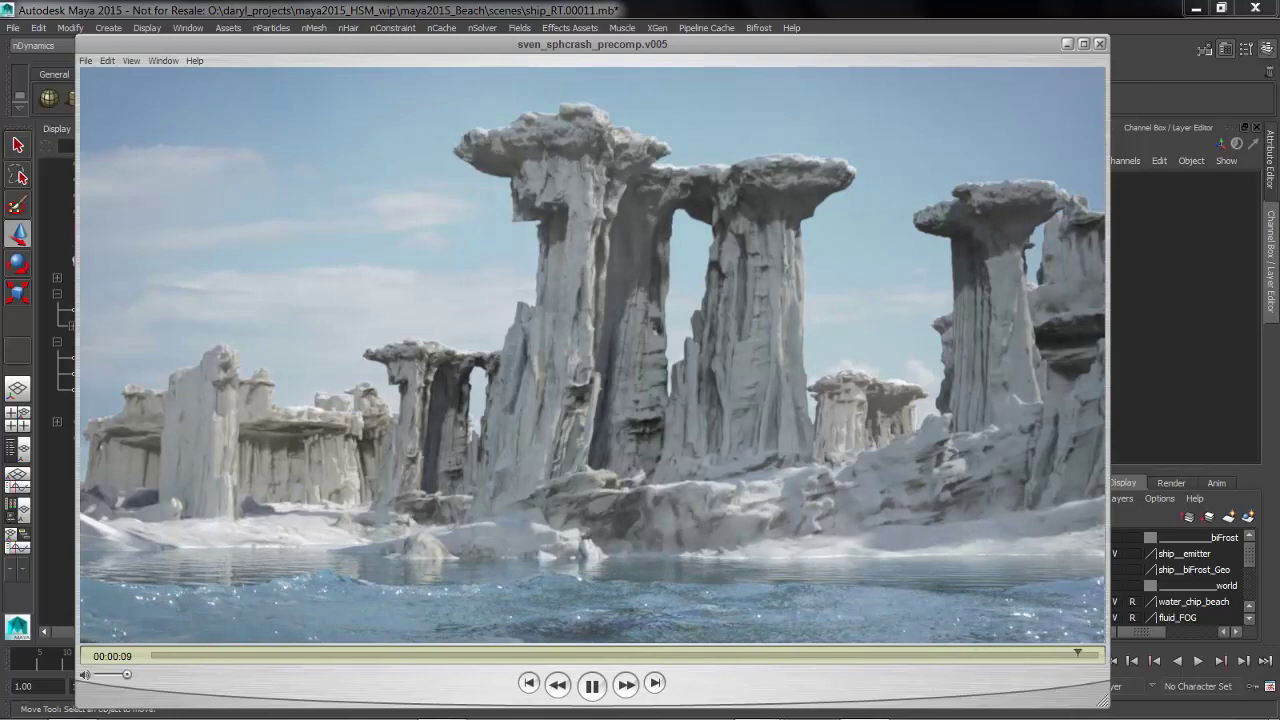
pyautogui.click(1099, 44)
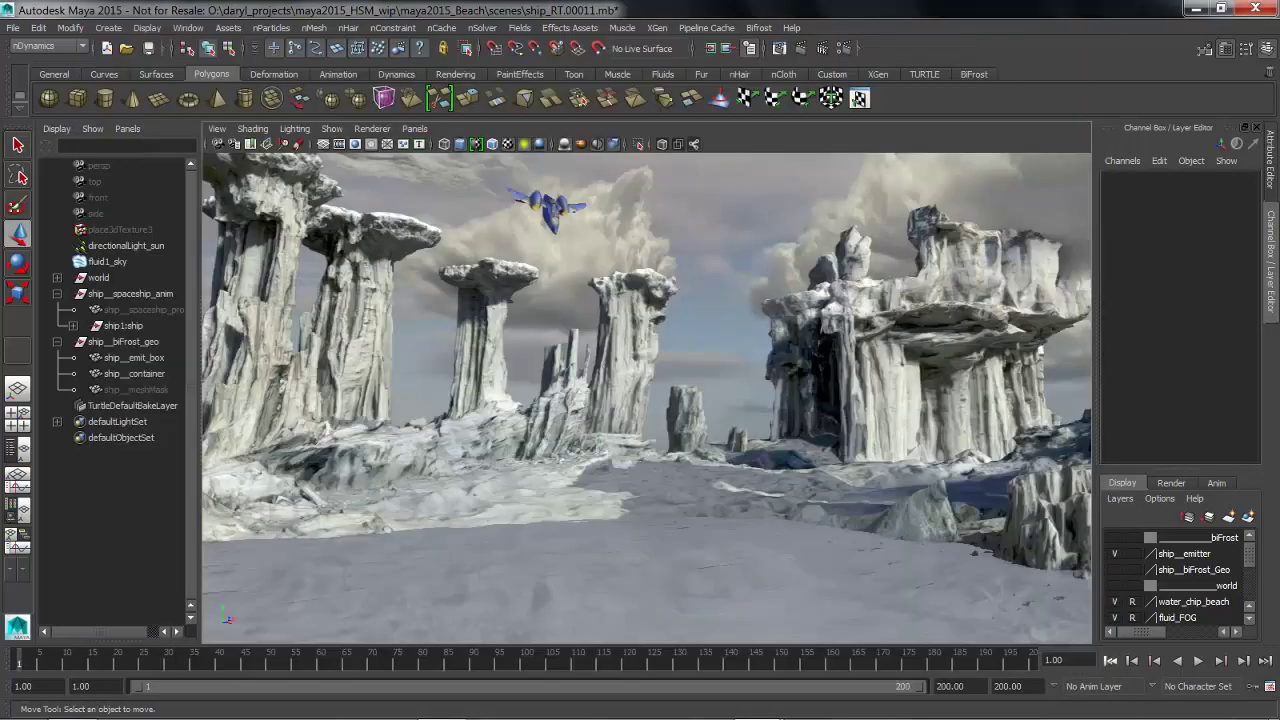
# - Show the ship__biFrost_Geo display layer and hide the water_chip_beach layer
pyautogui.keyDown('alt'); pyautogui.moveTo(500, 400); pyautogui.dragTo(834, 415); pyautogui.keyUp('alt')
pyautogui.keyDown('alt'); pyautogui.moveTo(834, 415); pyautogui.dragTo(780, 438, button='middle'); pyautogui.keyUp('alt')
pyautogui.keyDown('alt'); pyautogui.moveTo(780, 438); pyautogui.dragTo(833, 440, button='right'); pyautogui.keyUp('alt')
pyautogui.scroll(3, 646, 398)
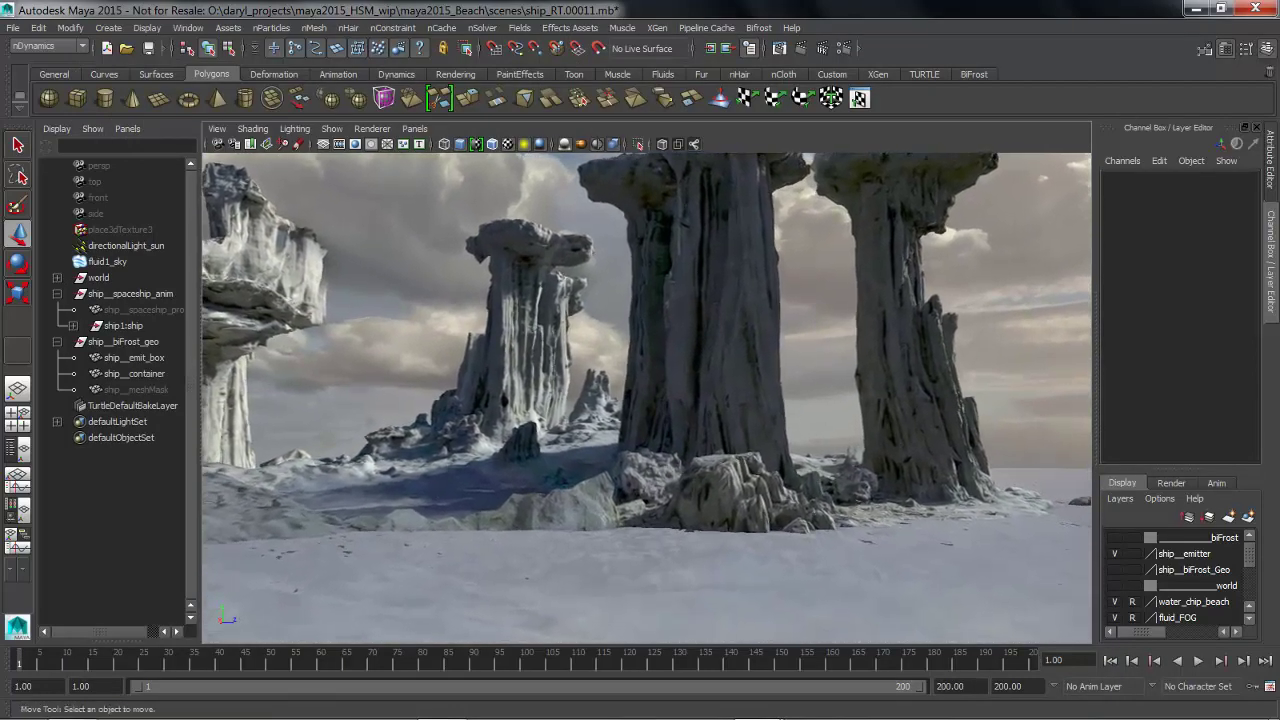
pyautogui.click(1115, 570)
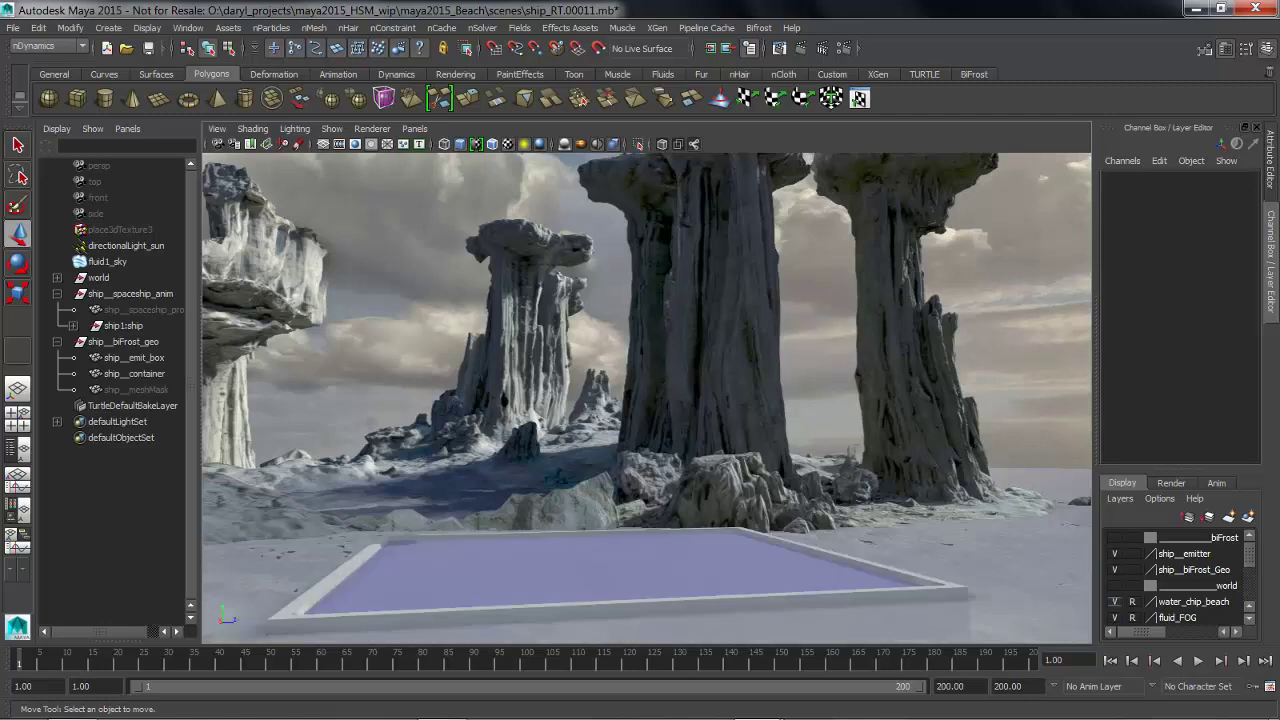
pyautogui.click(1115, 602)
# - Try raising the ship__emit_box about 6 units in Y out of its container, and undo the move
pyautogui.keyDown('alt'); pyautogui.moveTo(760, 440); pyautogui.dragTo(711, 472); pyautogui.keyUp('alt')
pyautogui.click(690, 530)
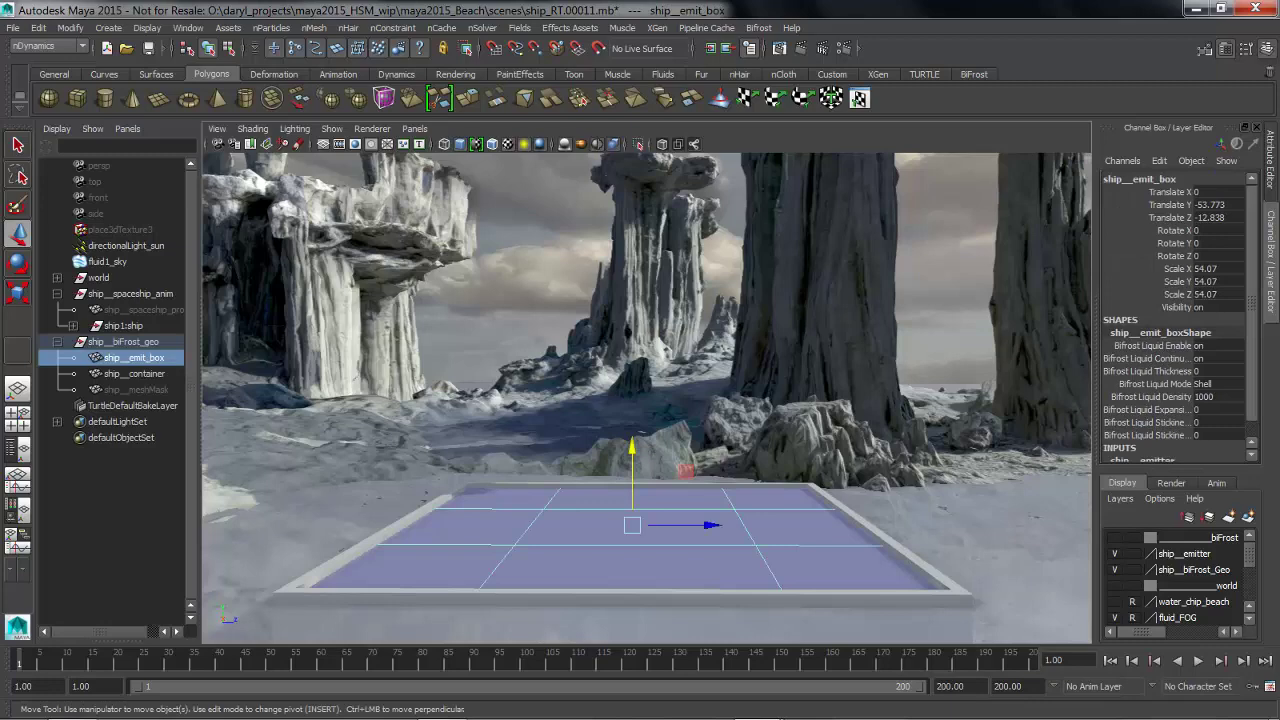
pyautogui.moveTo(632, 465); pyautogui.dragTo(632, 412)
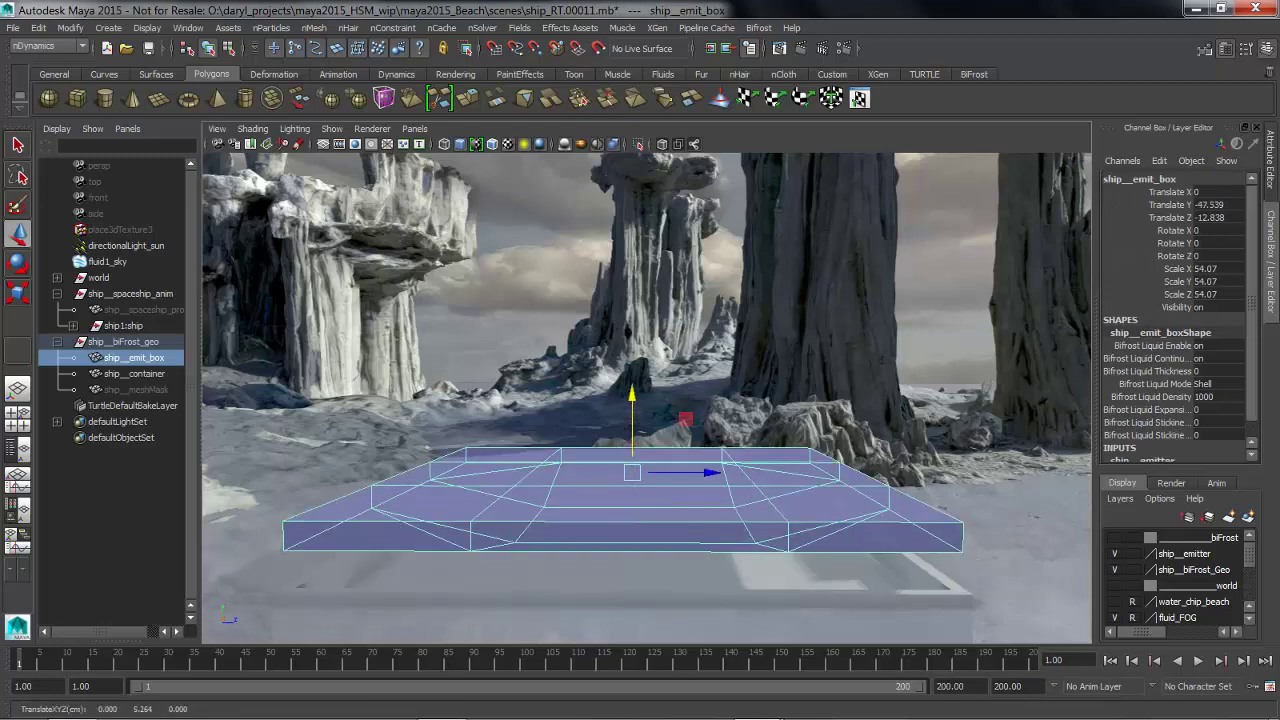
pyautogui.hotkey('ctrl', 'z')
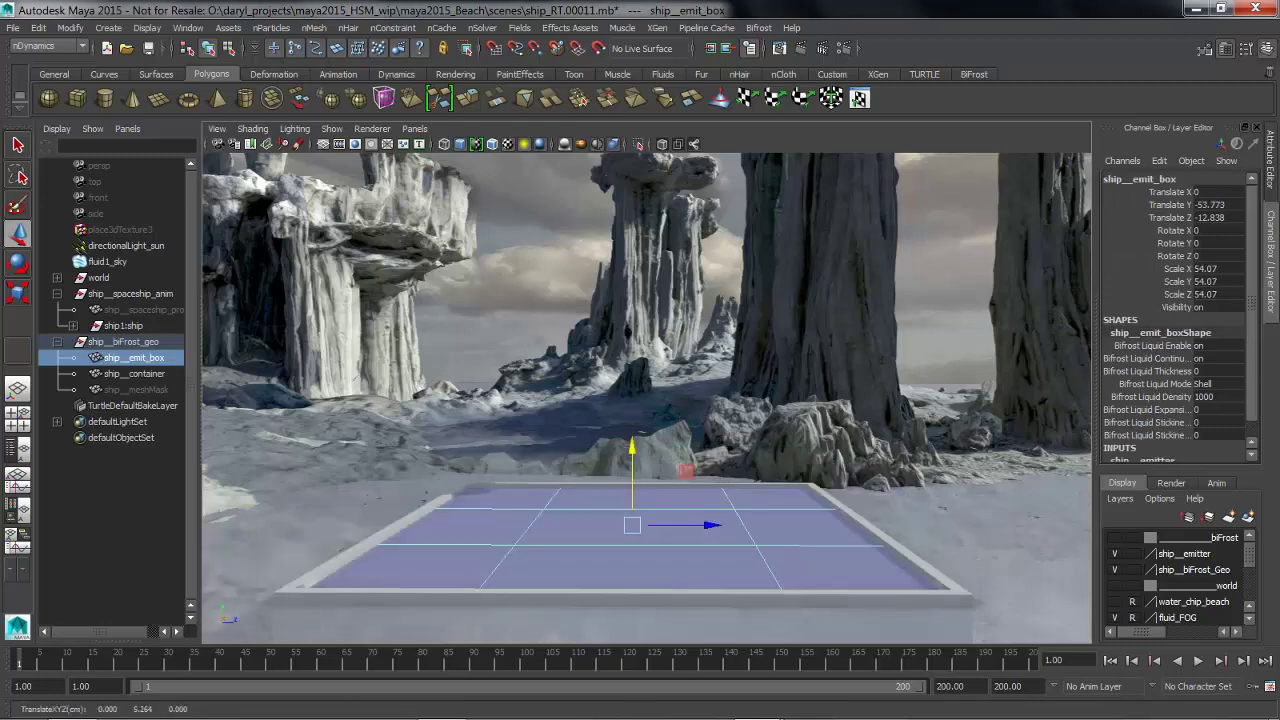
# - Create a Bifrost liquid from the ship__emit_box mesh
pyautogui.click(640, 600)
pyautogui.keyDown('alt'); pyautogui.moveTo(640, 600); pyautogui.dragTo(652, 619); pyautogui.keyUp('alt')
pyautogui.click(134, 358)
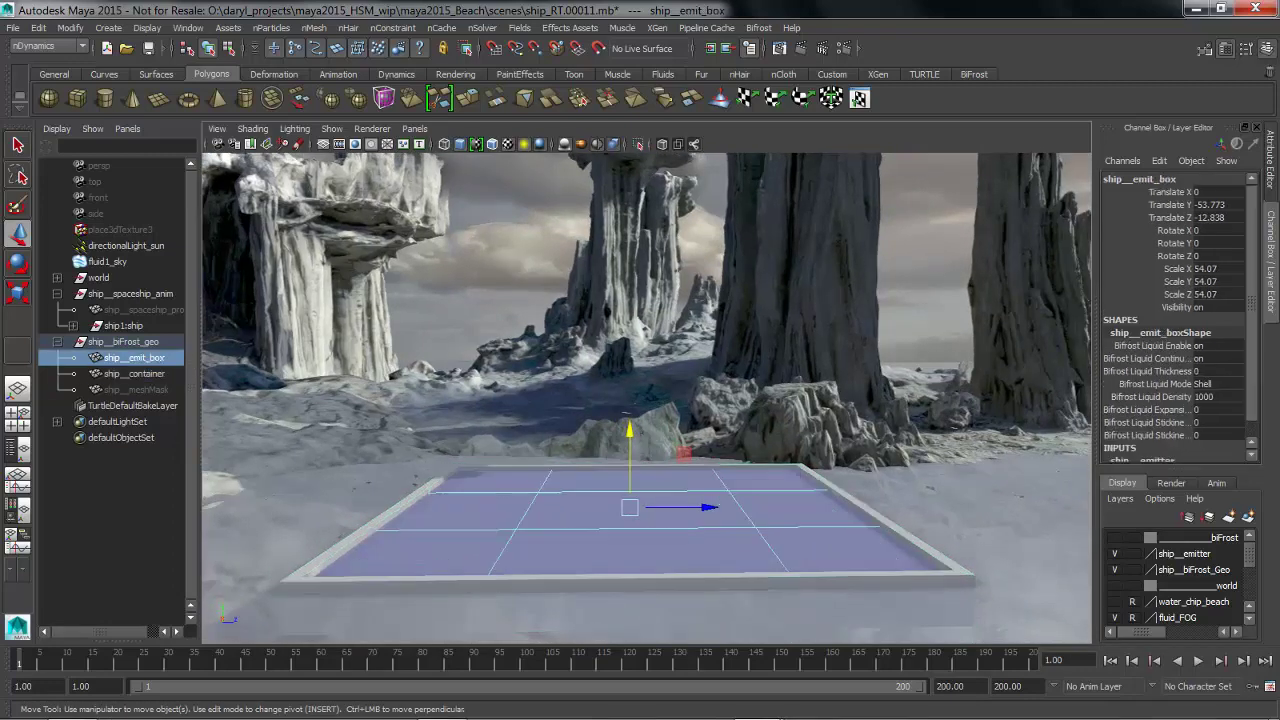
pyautogui.keyDown('alt'); pyautogui.moveTo(640, 420); pyautogui.dragTo(642, 438); pyautogui.keyUp('alt')
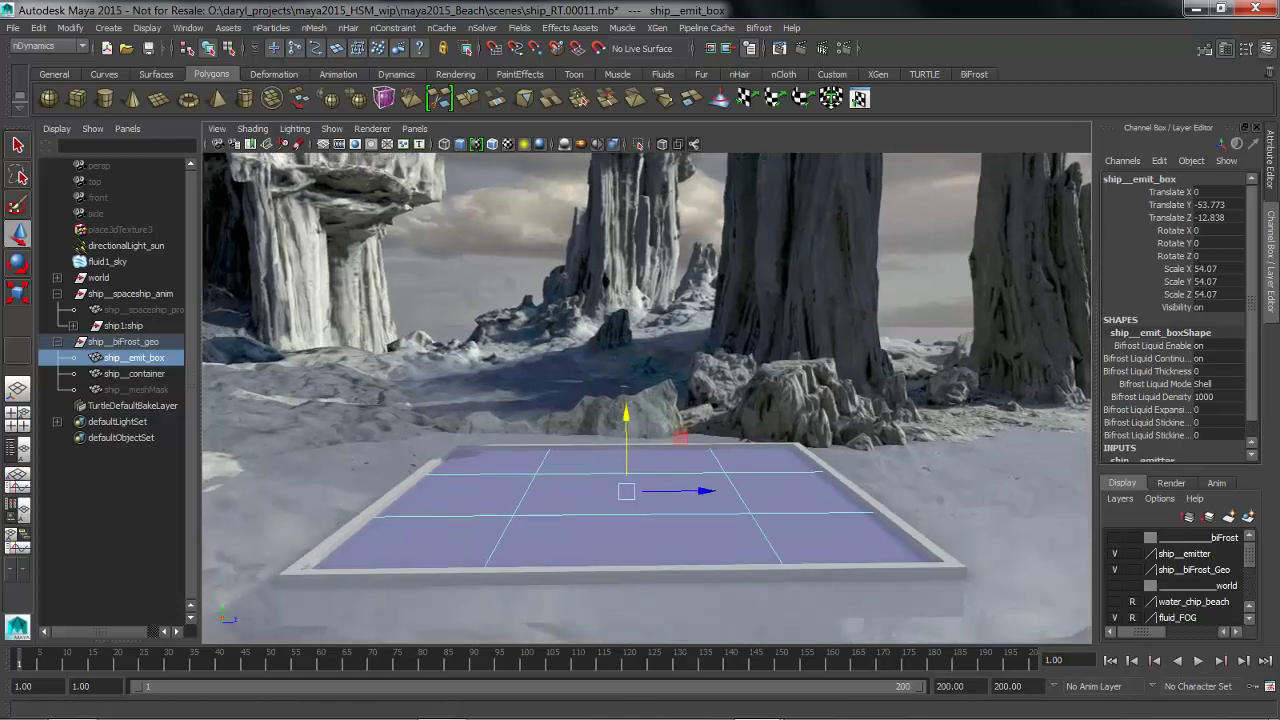
pyautogui.click(759, 28)
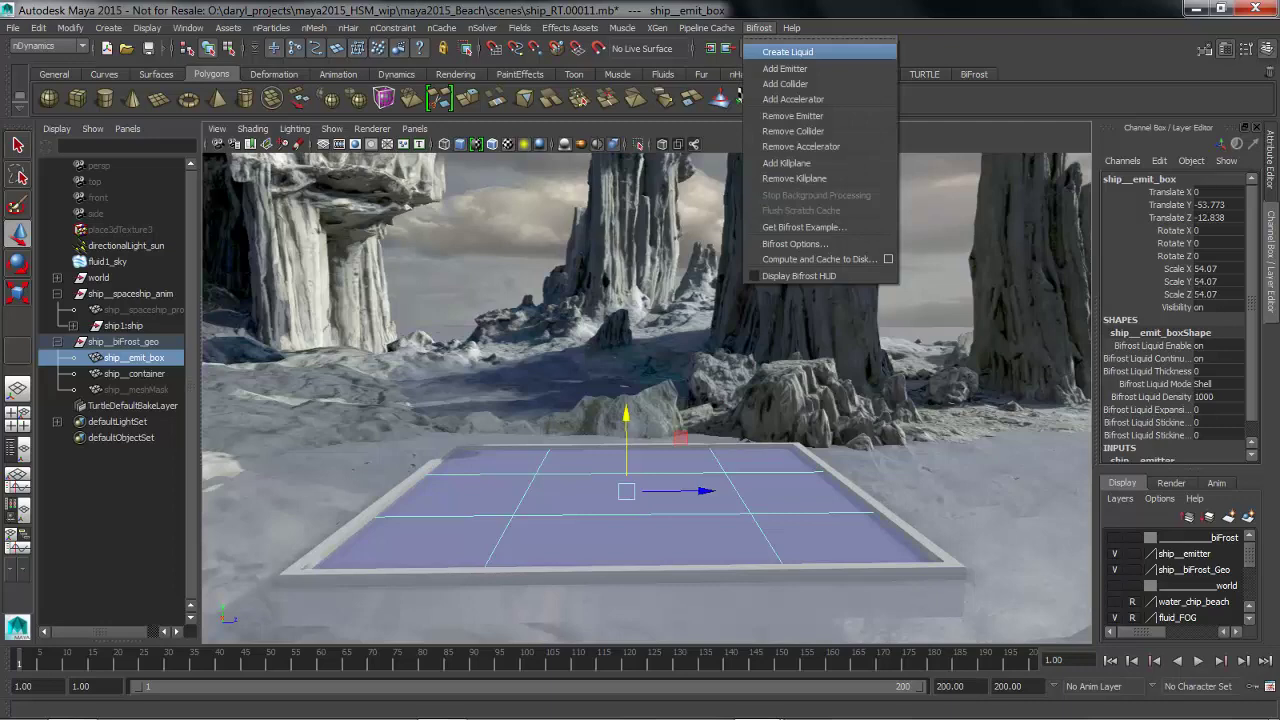
pyautogui.click(788, 51)
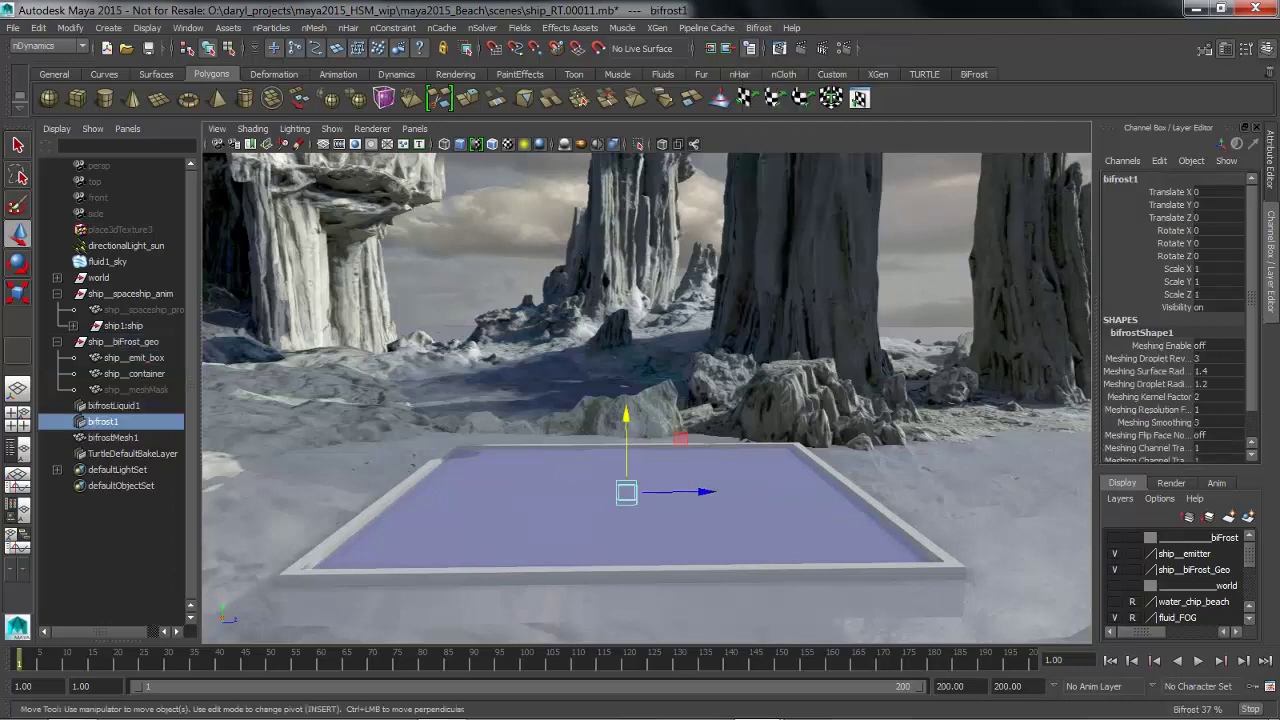
pyautogui.keyDown('alt'); pyautogui.moveTo(626, 492); pyautogui.dragTo(617, 481, button='middle'); pyautogui.keyUp('alt')
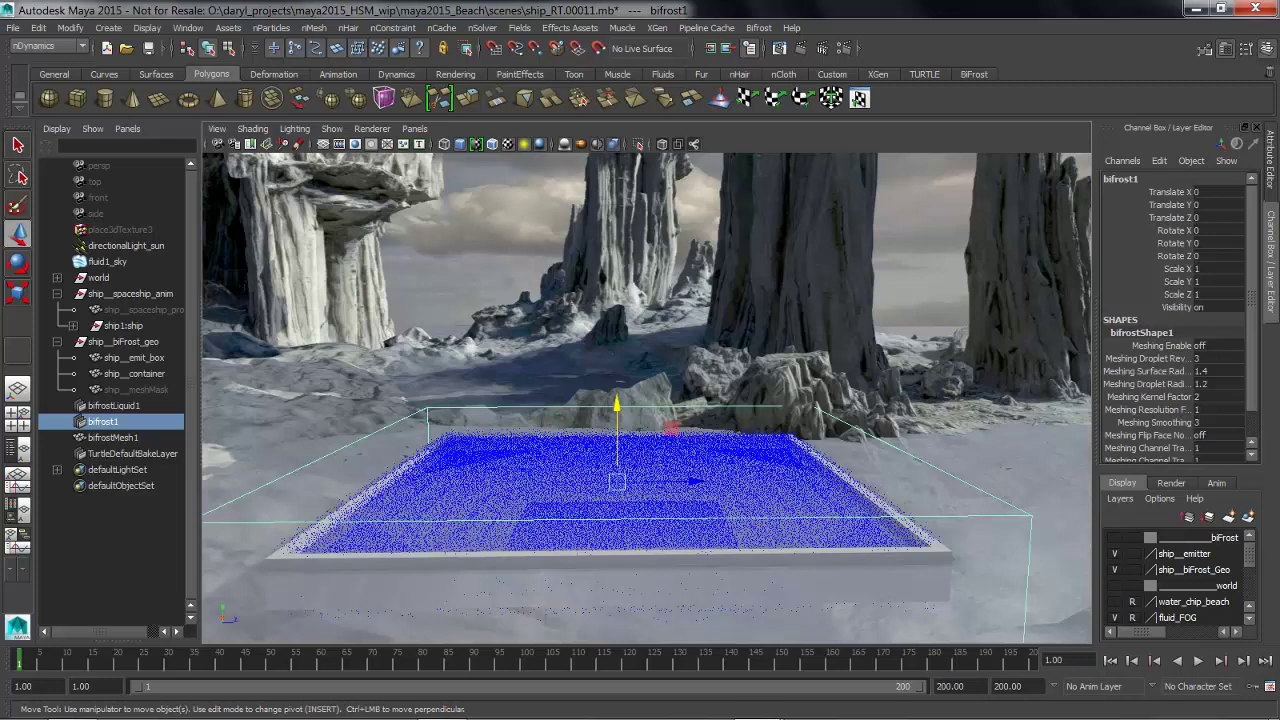
# - Set the Droplet Threshold of the bifrostLiquid1 container to 0.8 in its Emission attributes
pyautogui.click(114, 406)
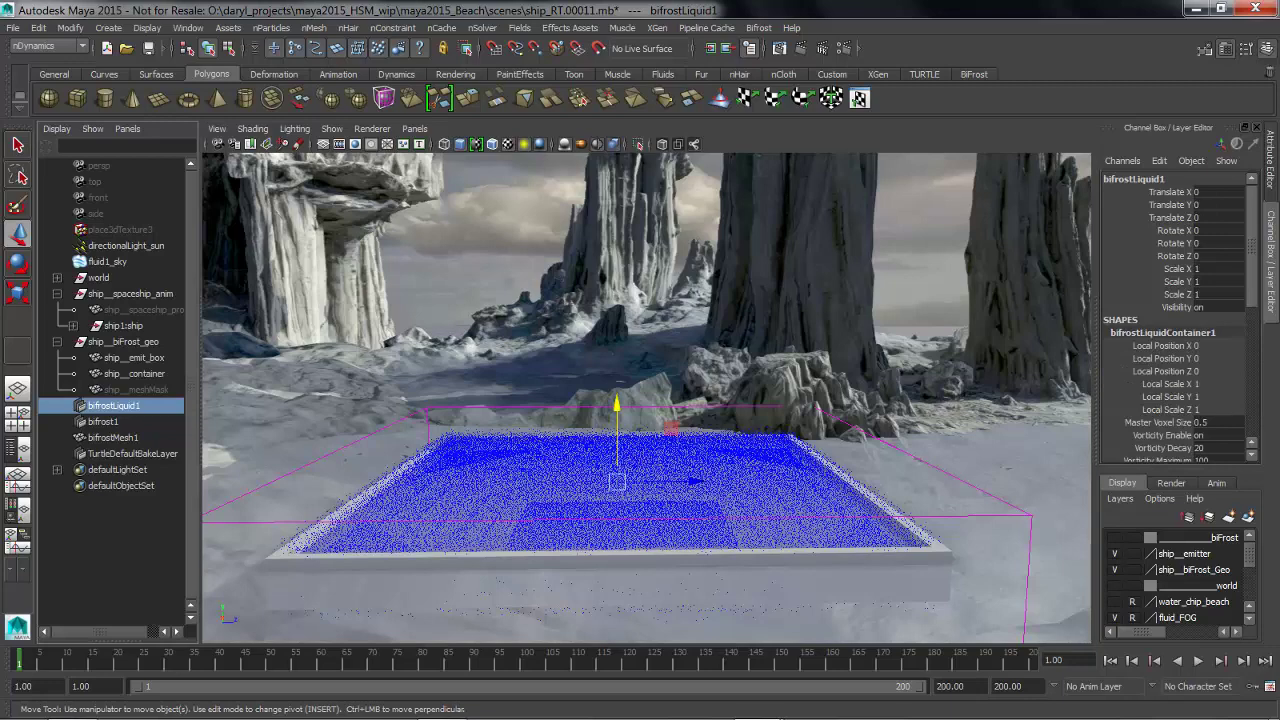
pyautogui.hotkey('ctrl', 'a')
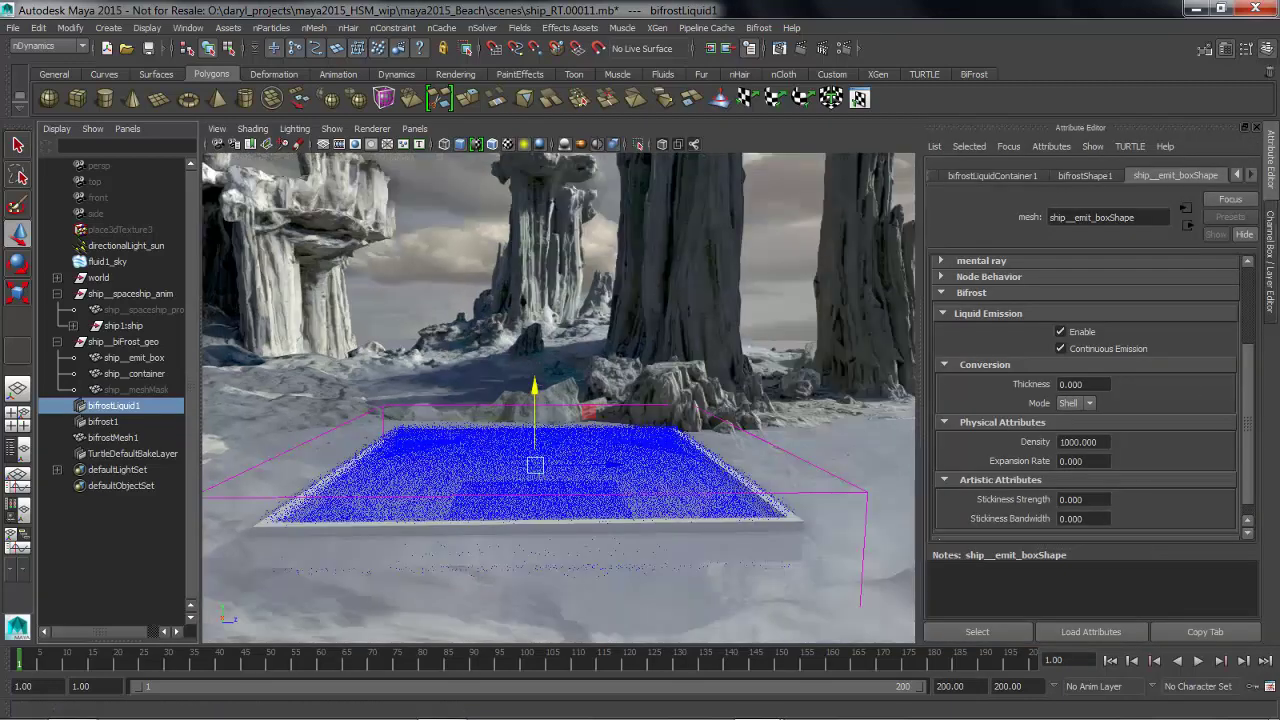
pyautogui.scroll(4, 1085, 400)
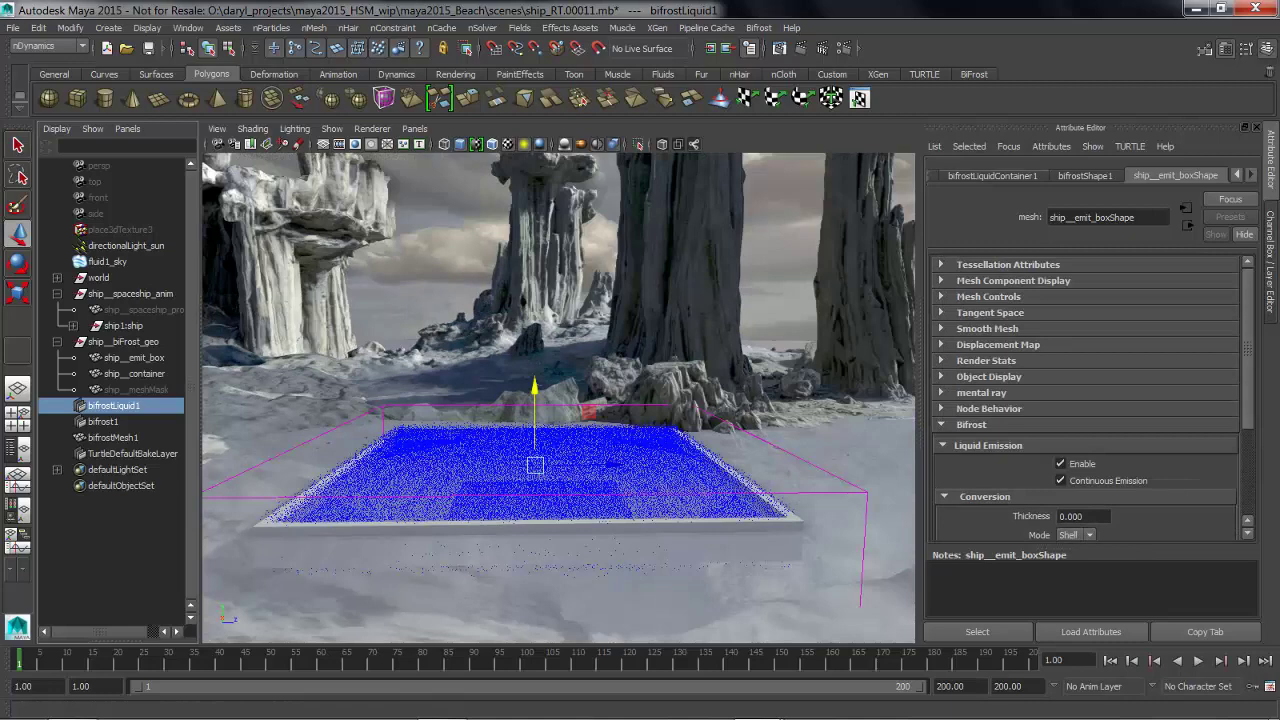
pyautogui.click(992, 175)
pyautogui.scroll(4, 1085, 400)
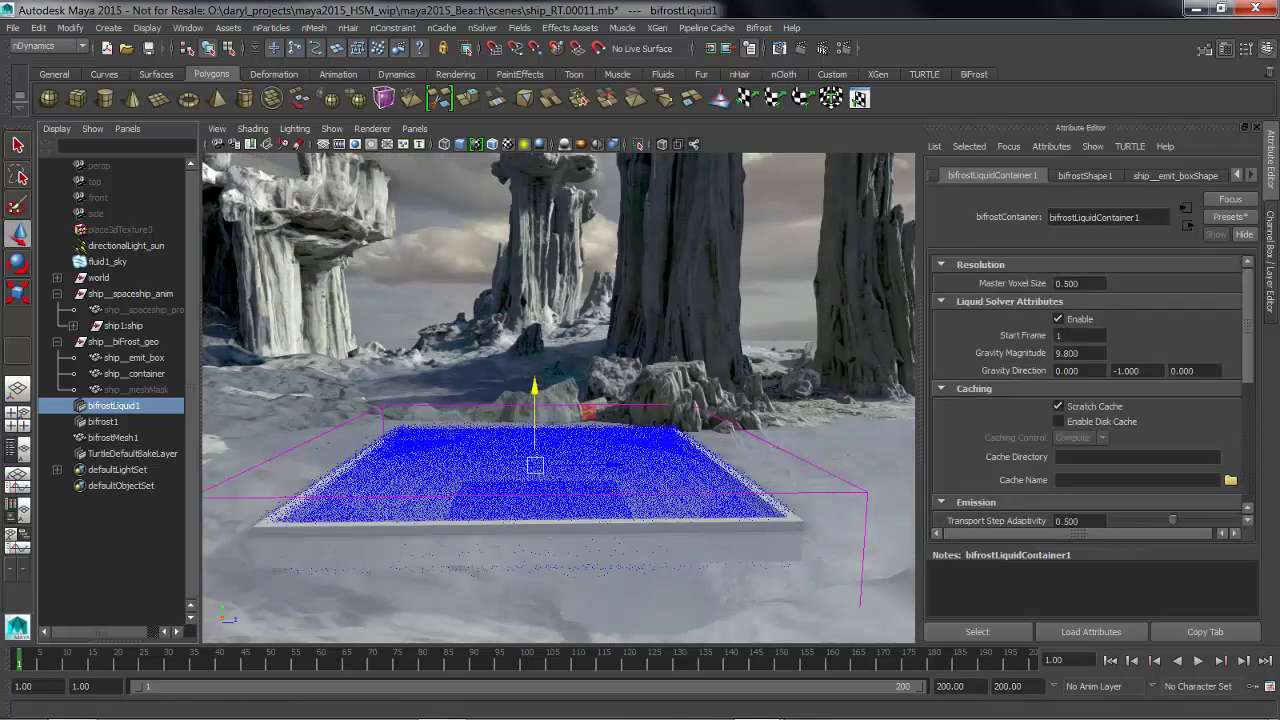
pyautogui.keyDown('alt'); pyautogui.moveTo(535, 465); pyautogui.dragTo(523, 461, button='middle'); pyautogui.keyUp('alt')
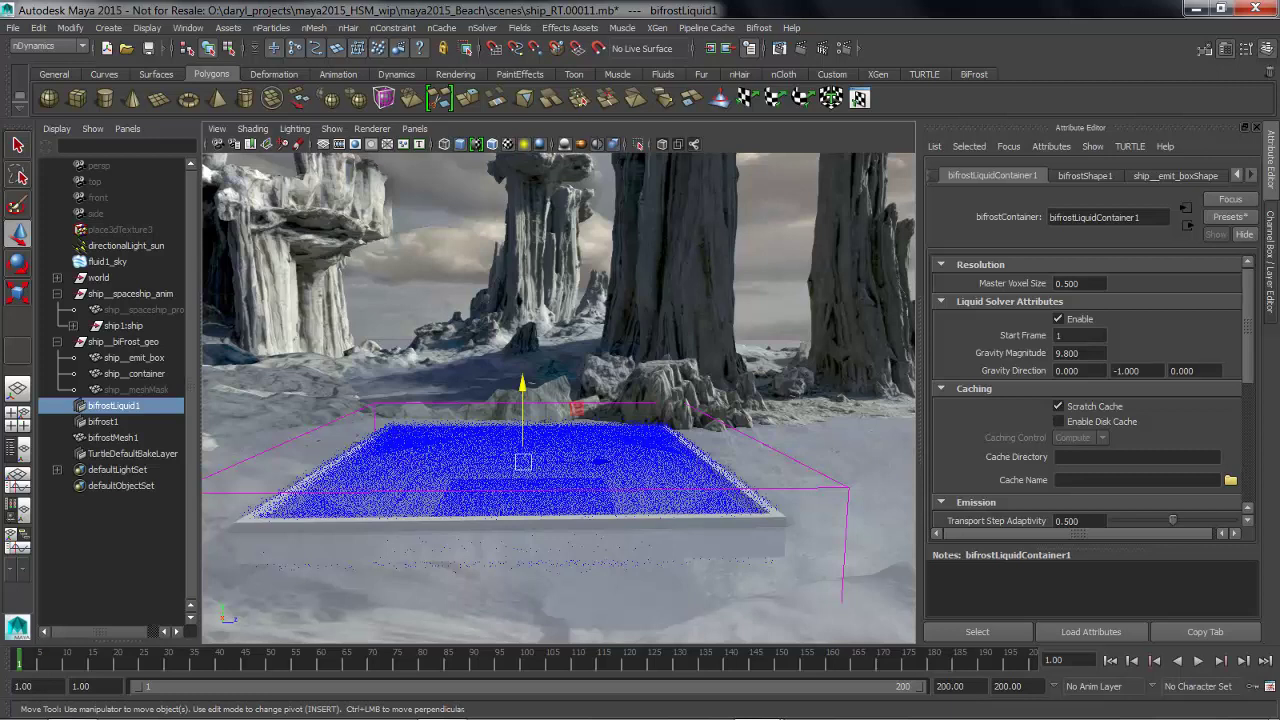
pyautogui.scroll(-2, 1093, 390)
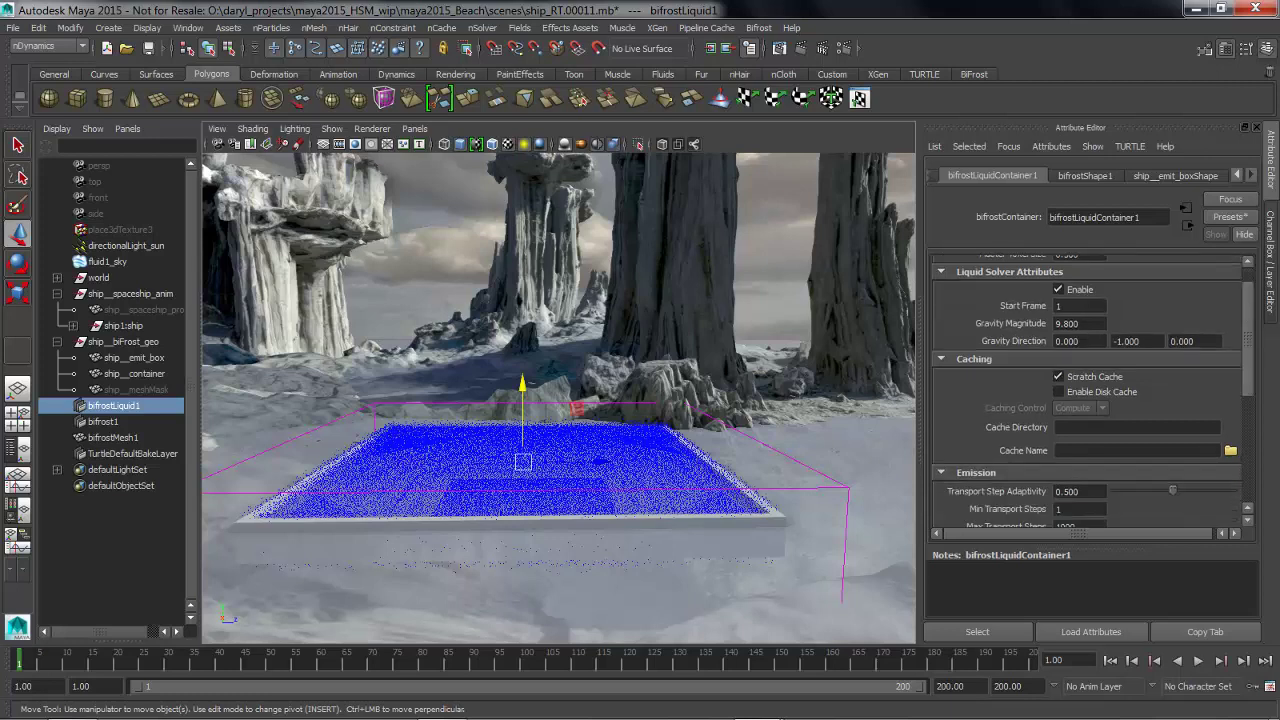
pyautogui.scroll(-6, 1093, 390)
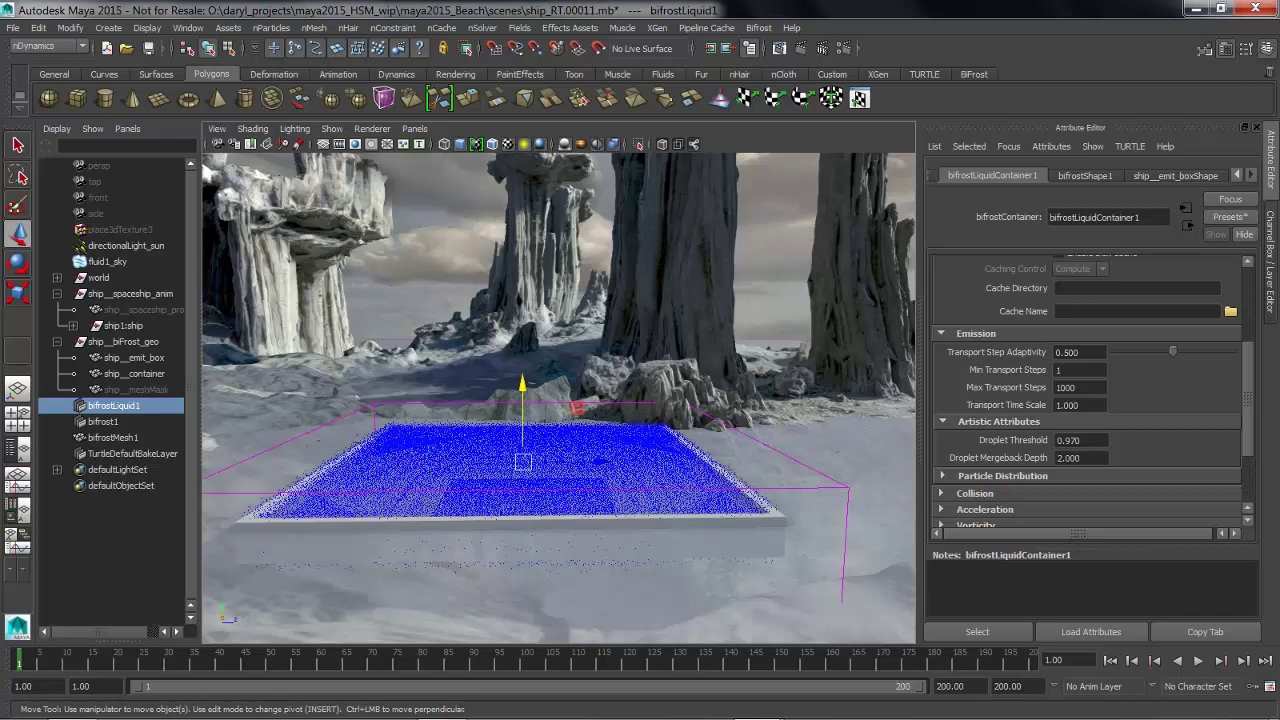
pyautogui.doubleClick(1074, 440)
pyautogui.write('800')
pyautogui.press('Return')
pyautogui.moveTo(522, 462)
pyautogui.keyDown('alt'); pyautogui.mouseDown(button='middle')
pyautogui.moveTo(546, 460)
pyautogui.moveTo(537, 467)
pyautogui.mouseUp(button='middle'); pyautogui.keyUp('alt')
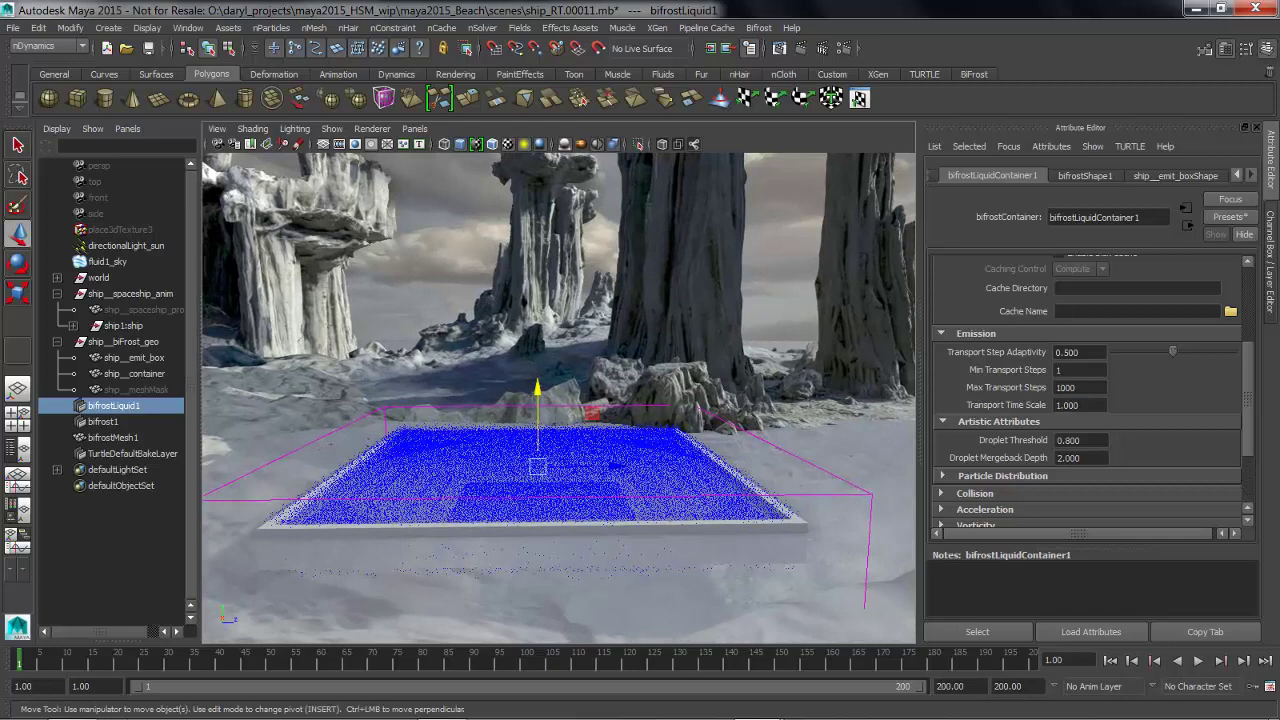
# - Disable Continuous Emission on the ship__emit_box shape and set its Conversion Mode to Solid
pyautogui.keyDown('alt'); pyautogui.moveTo(558, 388); pyautogui.dragTo(548, 387); pyautogui.keyUp('alt')
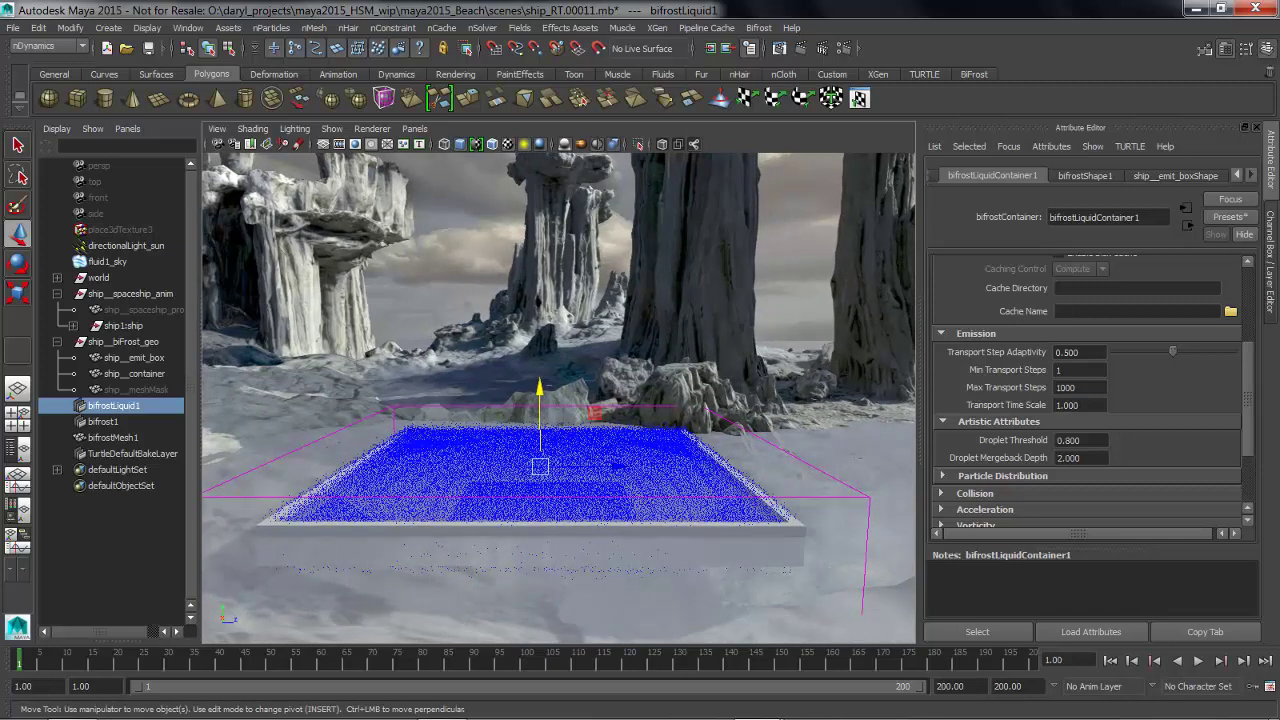
pyautogui.keyDown('alt'); pyautogui.moveTo(540, 450); pyautogui.dragTo(553, 449, button='middle'); pyautogui.keyUp('alt')
pyautogui.click(134, 358)
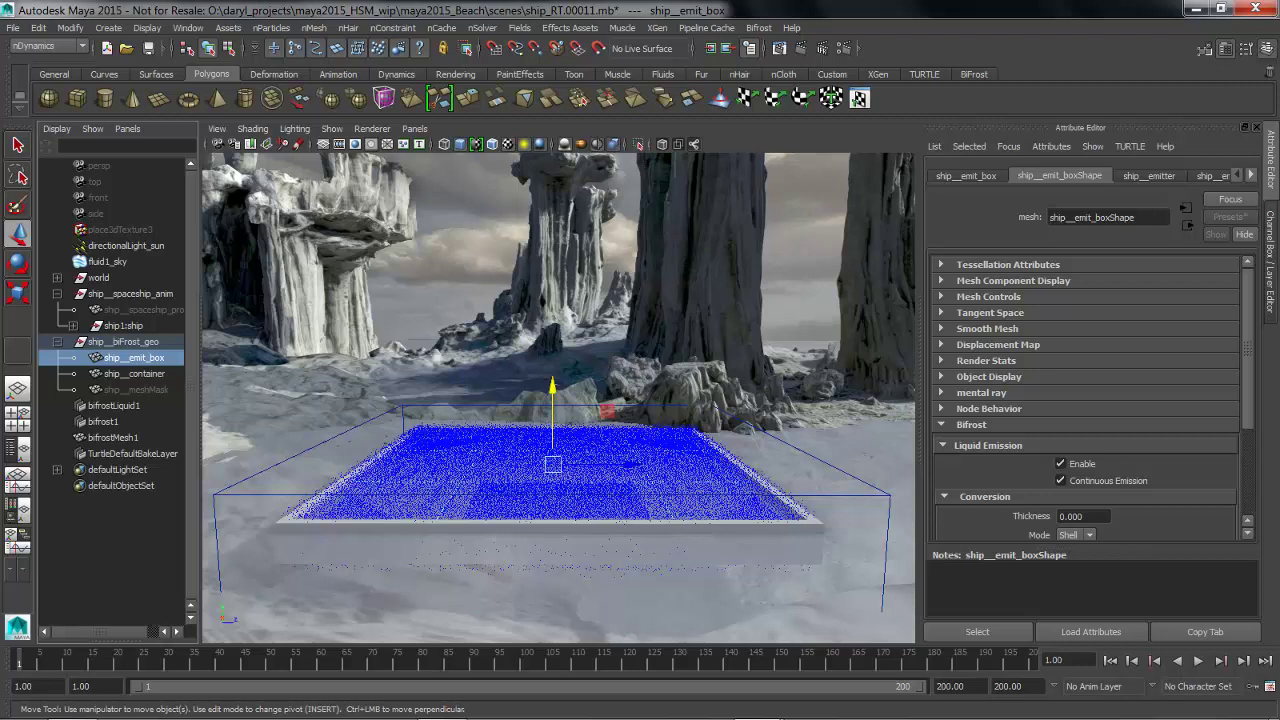
pyautogui.scroll(-3, 1085, 400)
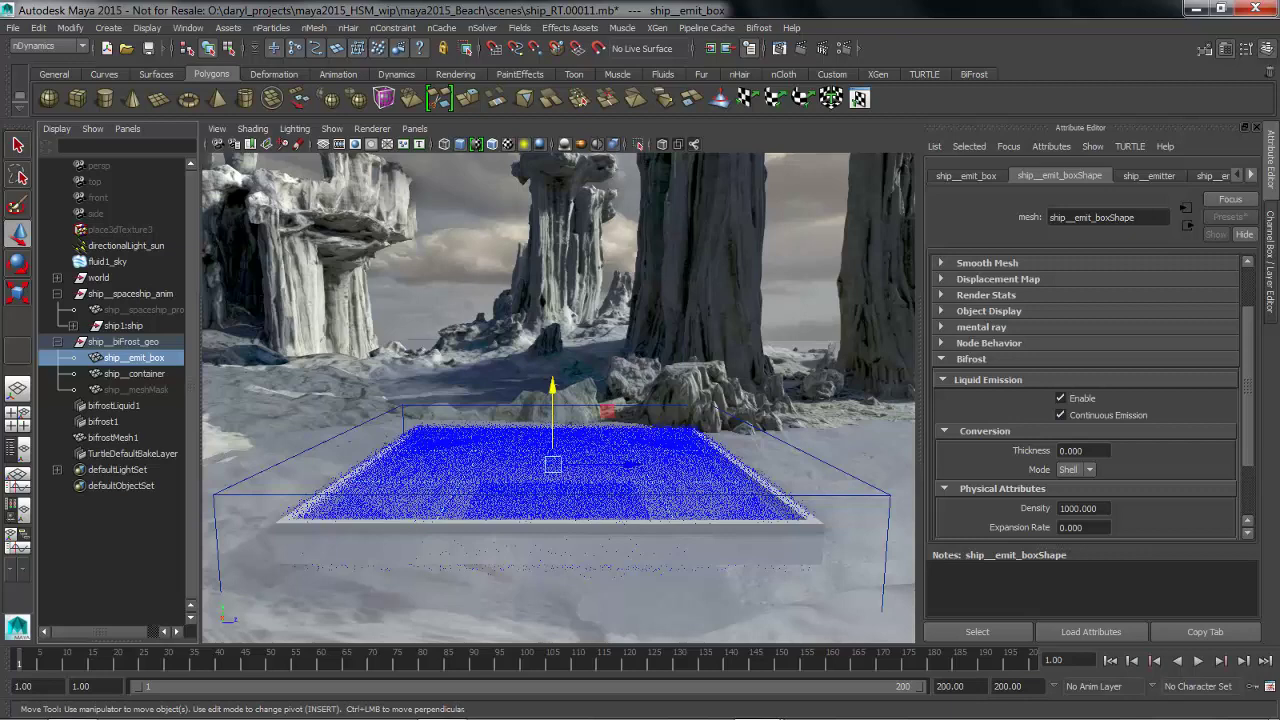
pyautogui.click(1061, 414)
pyautogui.click(1077, 470)
pyautogui.click(1075, 484)
pyautogui.keyDown('alt'); pyautogui.moveTo(560, 430); pyautogui.dragTo(630, 440, button='right'); pyautogui.keyUp('alt')
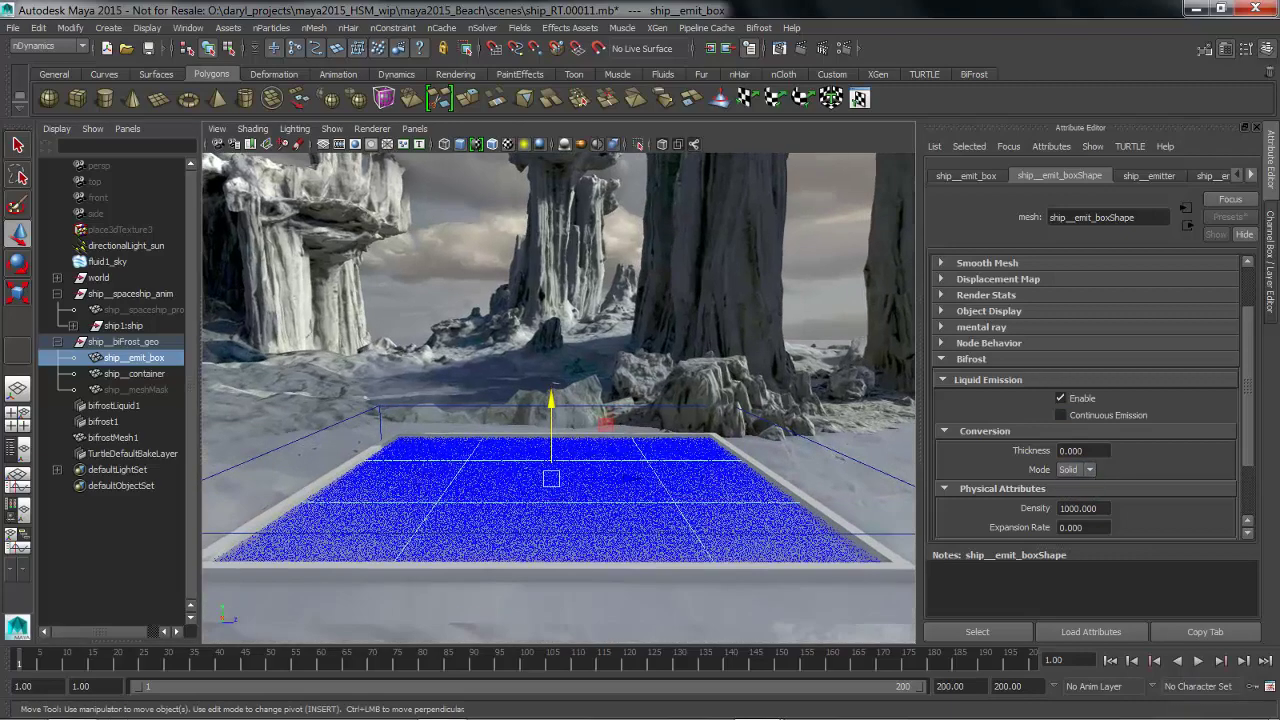
pyautogui.moveTo(630, 440)
pyautogui.keyDown('alt'); pyautogui.mouseDown()
pyautogui.moveTo(627, 471)
pyautogui.moveTo(628, 456)
pyautogui.mouseUp(); pyautogui.keyUp('alt')
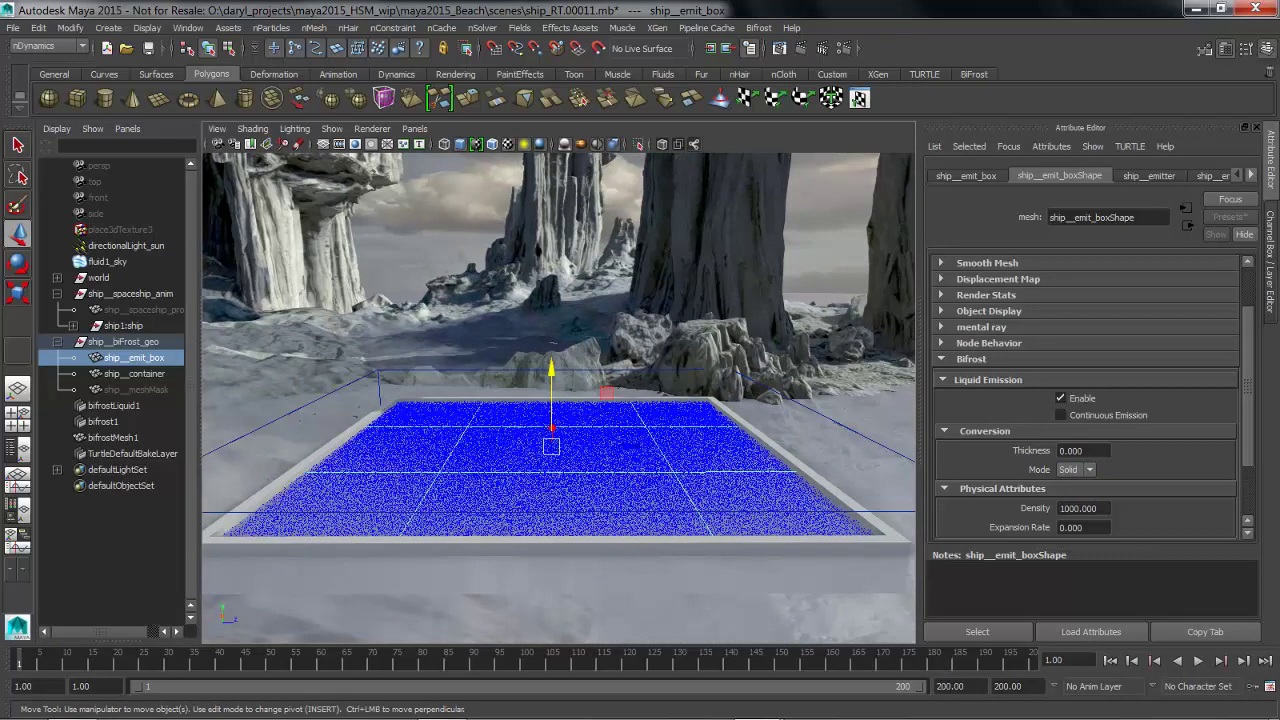
# - Set both Stickiness Strength and Stickiness Bandwidth of the ship__emit_box shape to 0.1
pyautogui.scroll(-3, 1085, 397)
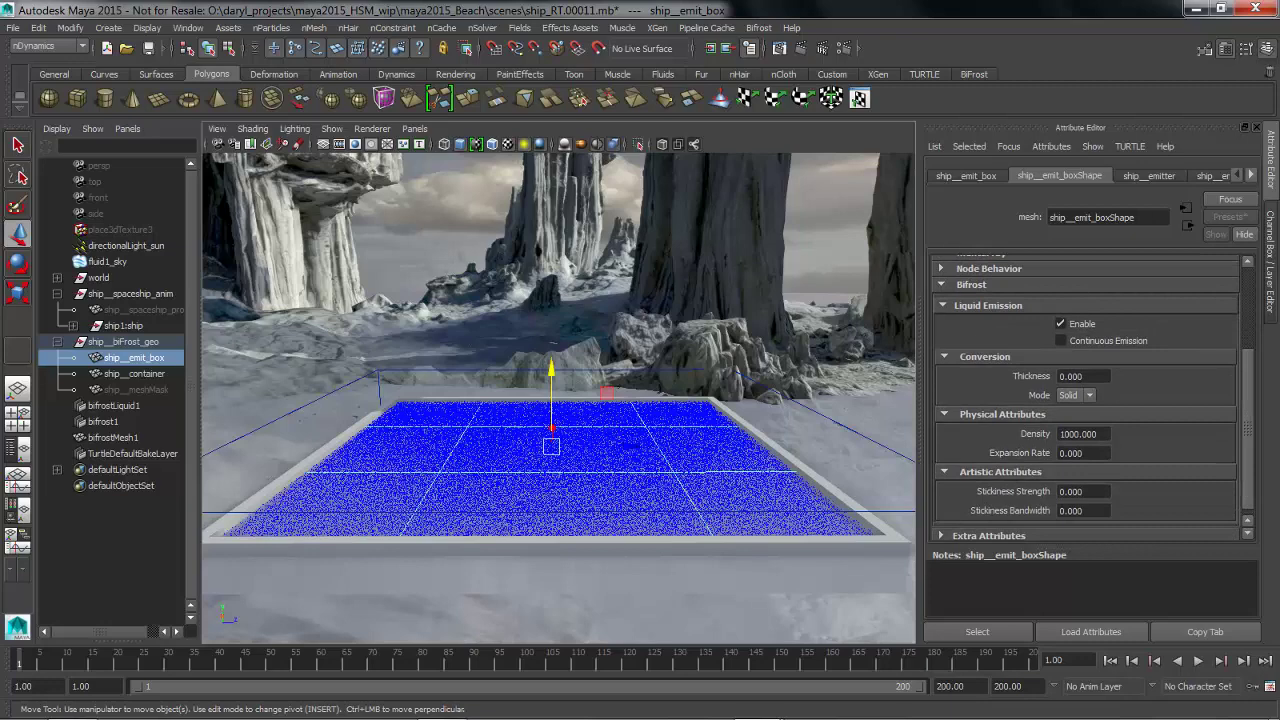
pyautogui.keyDown('alt'); pyautogui.moveTo(640, 440); pyautogui.dragTo(644, 440); pyautogui.keyUp('alt')
pyautogui.keyDown('alt'); pyautogui.moveTo(644, 440); pyautogui.dragTo(620, 440, button='right'); pyautogui.keyUp('alt')
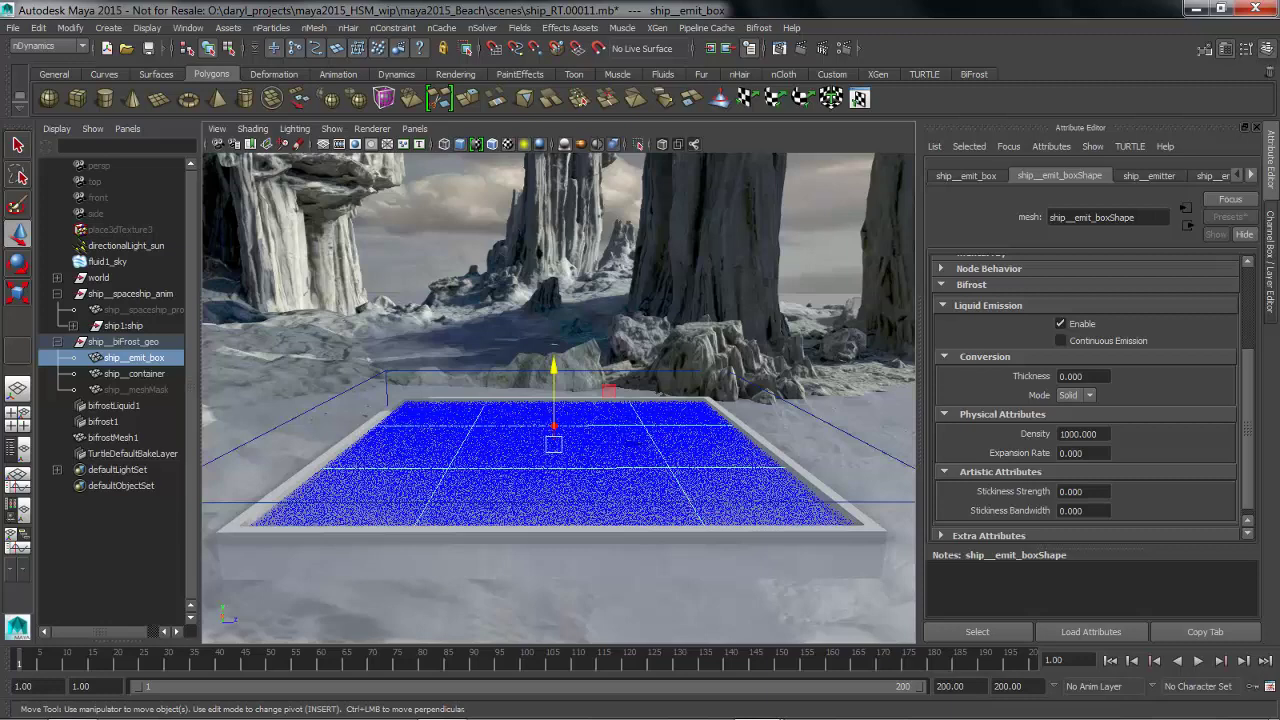
pyautogui.doubleClick(1072, 491)
pyautogui.write('0.1')
pyautogui.press('Return')
pyautogui.keyDown('alt'); pyautogui.moveTo(554, 425); pyautogui.dragTo(560, 428, button='middle'); pyautogui.keyUp('alt')
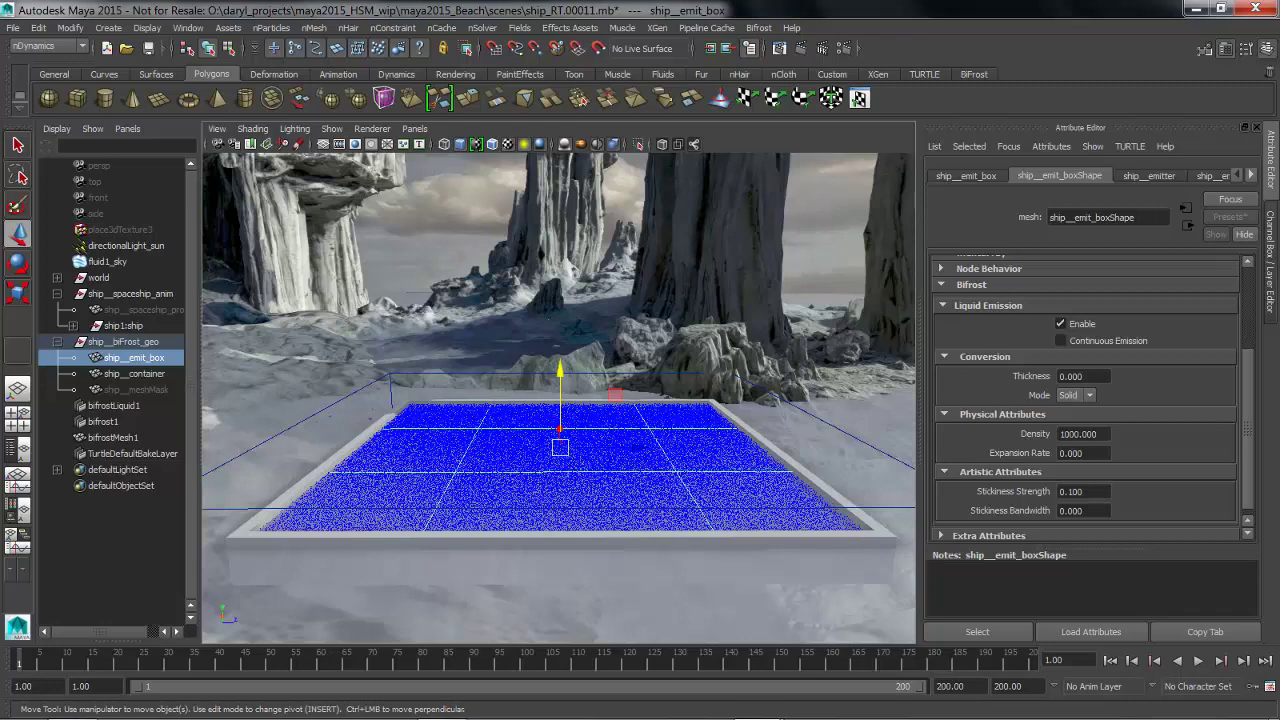
pyautogui.doubleClick(1074, 511)
pyautogui.write('.1')
pyautogui.press('Return')
pyautogui.keyDown('alt'); pyautogui.moveTo(560, 447); pyautogui.dragTo(556, 454, button='middle'); pyautogui.keyUp('alt')
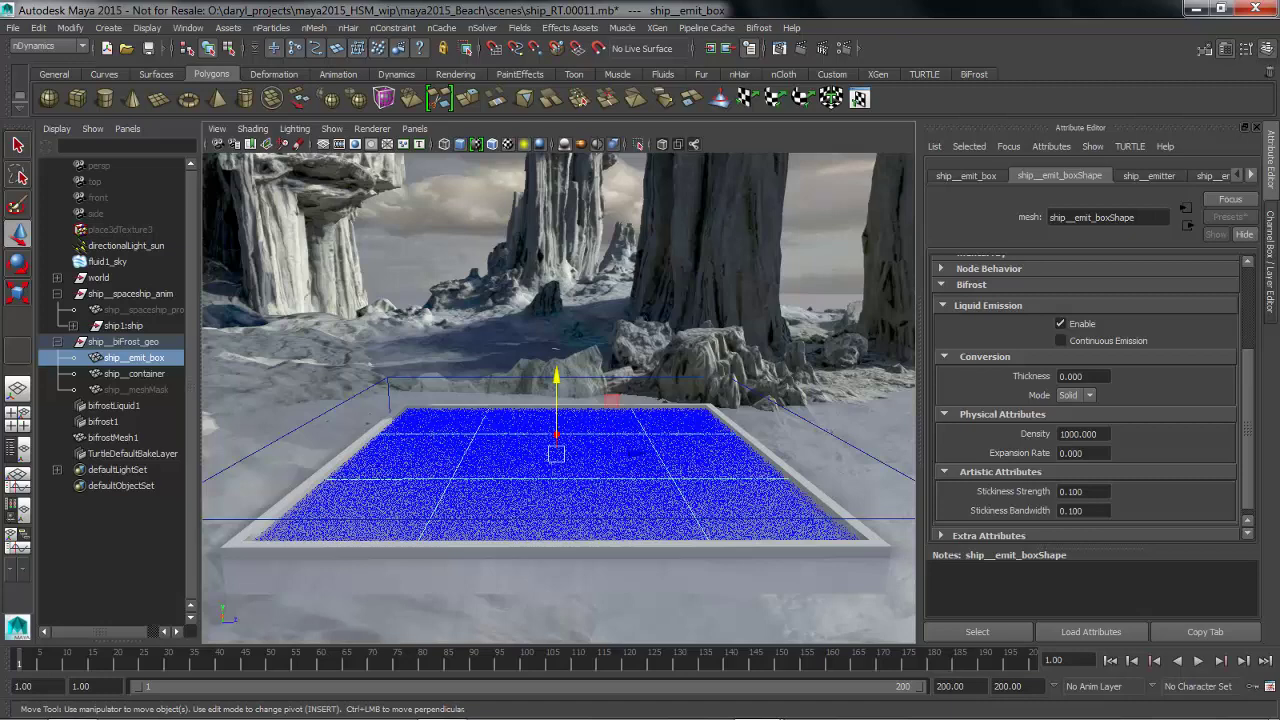
# - Add the ship__container mesh to bifrost1 as a collider
pyautogui.click(134, 374)
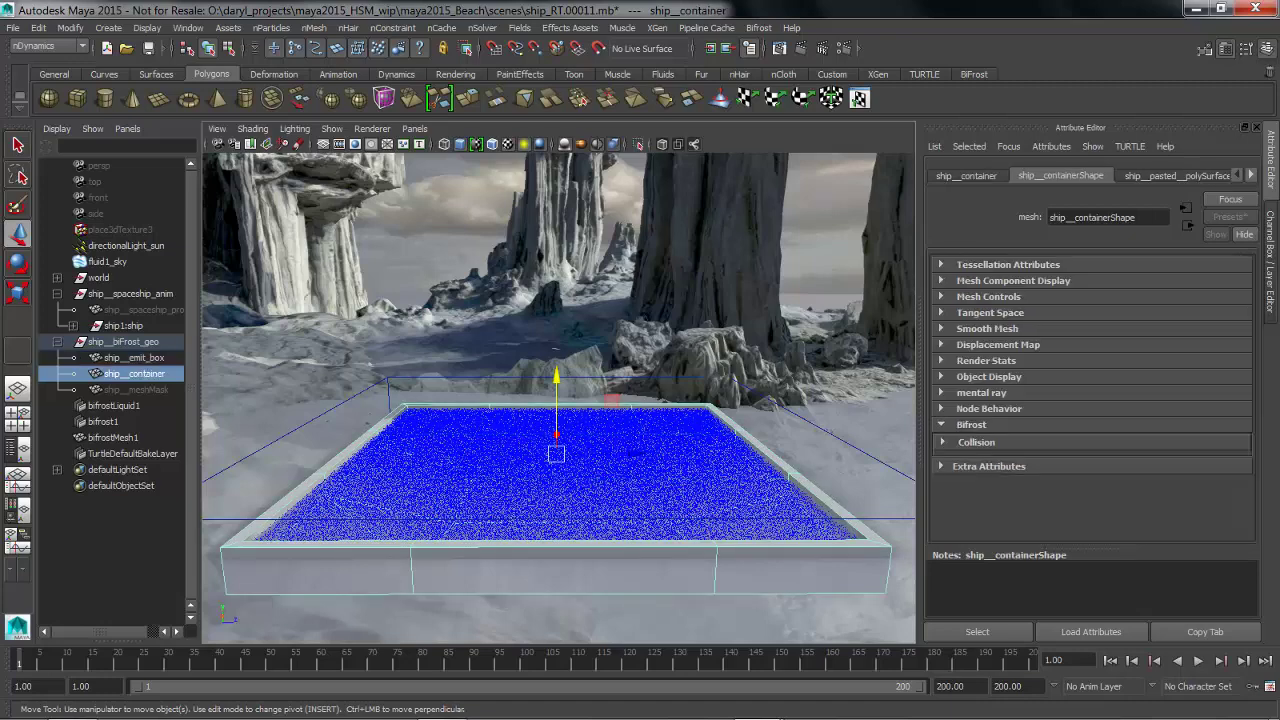
pyautogui.keyDown('alt'); pyautogui.moveTo(556, 454); pyautogui.dragTo(550, 452, button='middle'); pyautogui.keyUp('alt')
pyautogui.keyDown('ctrl'); pyautogui.click(104, 422); pyautogui.keyUp('ctrl')
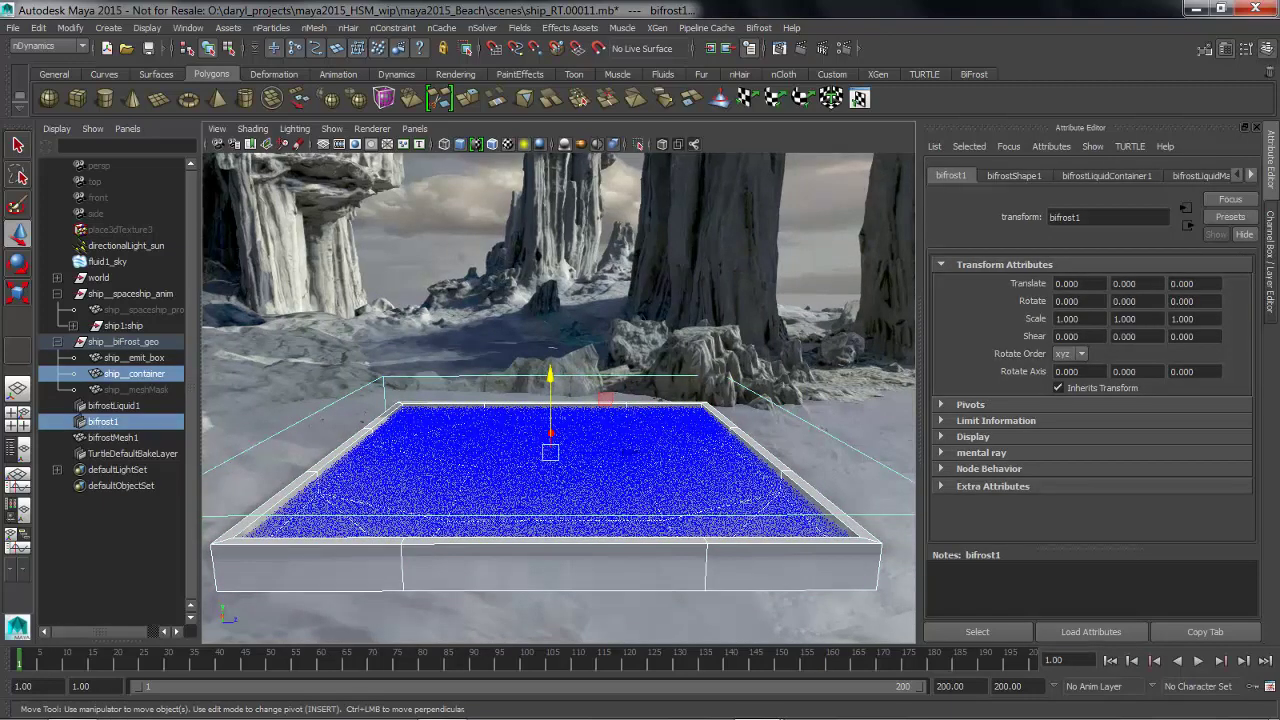
pyautogui.click(759, 28)
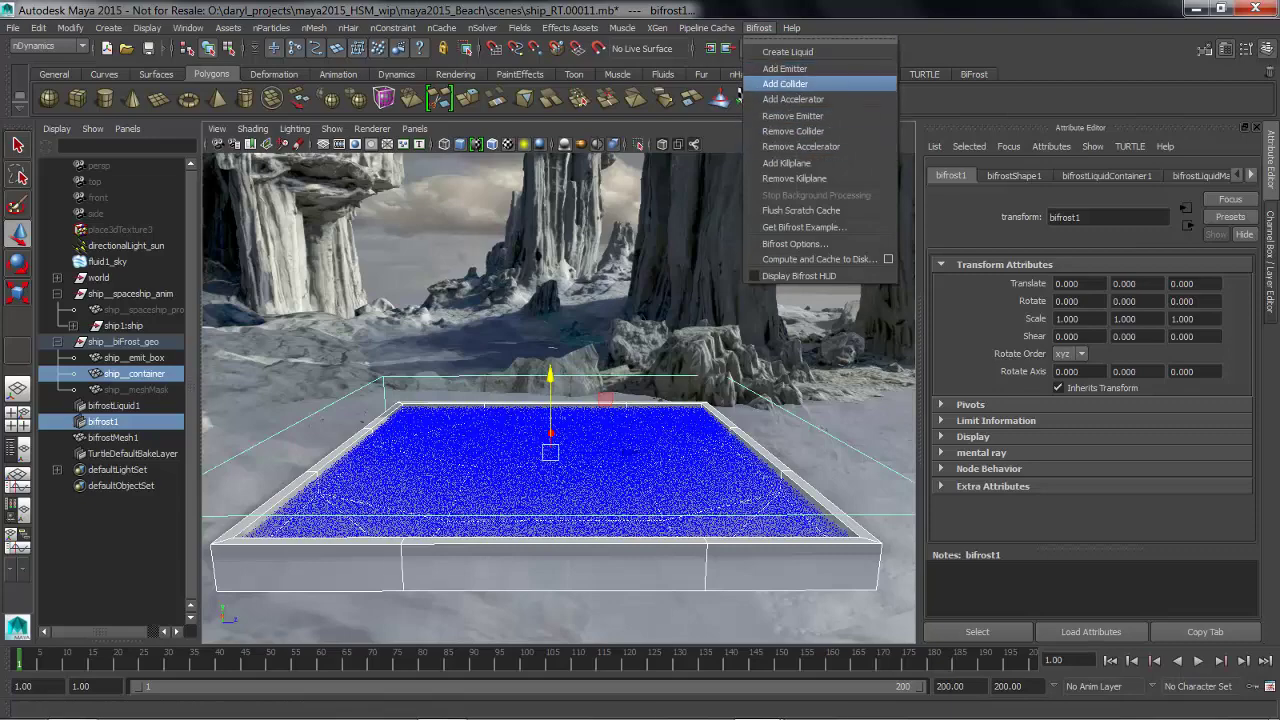
pyautogui.click(785, 84)
# - Add the ship__spaceship_proxy mesh to bifrost1 as a collider
pyautogui.keyDown('alt'); pyautogui.moveTo(900, 628); pyautogui.dragTo(831, 612); pyautogui.keyUp('alt')
pyautogui.keyDown('alt'); pyautogui.moveTo(900, 523); pyautogui.dragTo(868, 561, button='middle'); pyautogui.keyUp('alt')
pyautogui.click(143, 310)
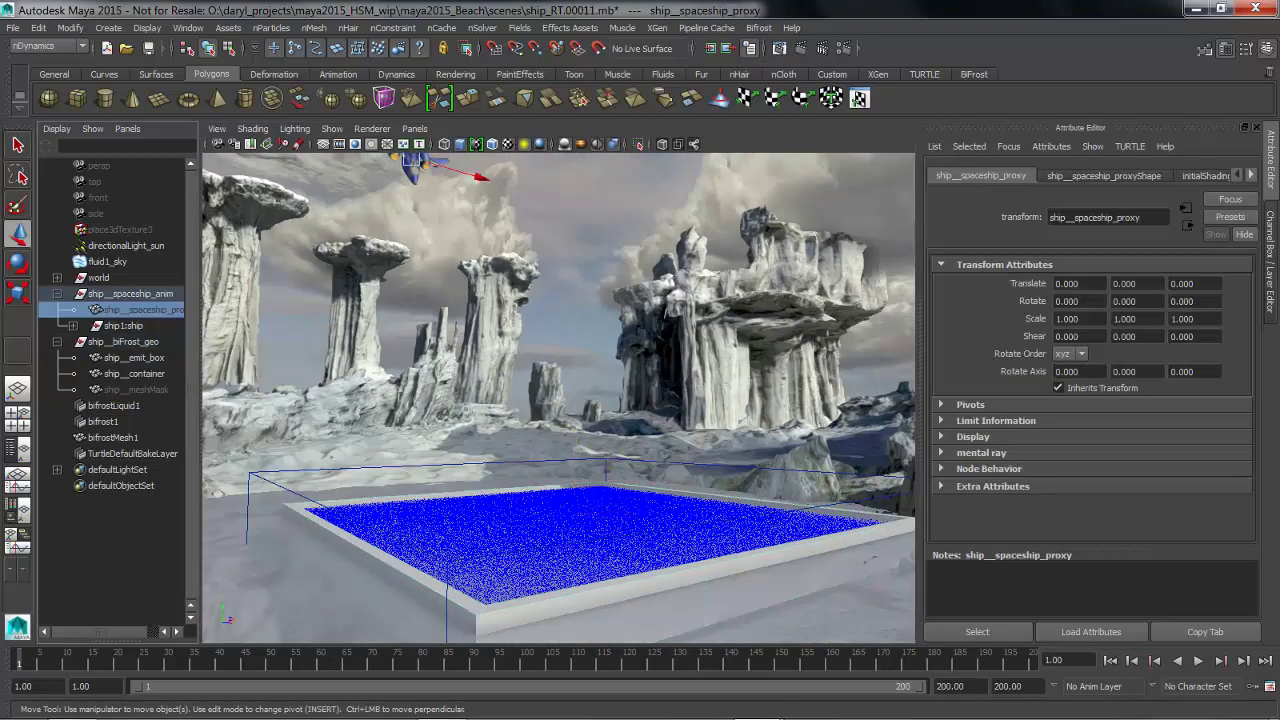
pyautogui.keyDown('alt'); pyautogui.moveTo(560, 400); pyautogui.dragTo(525, 400); pyautogui.keyUp('alt')
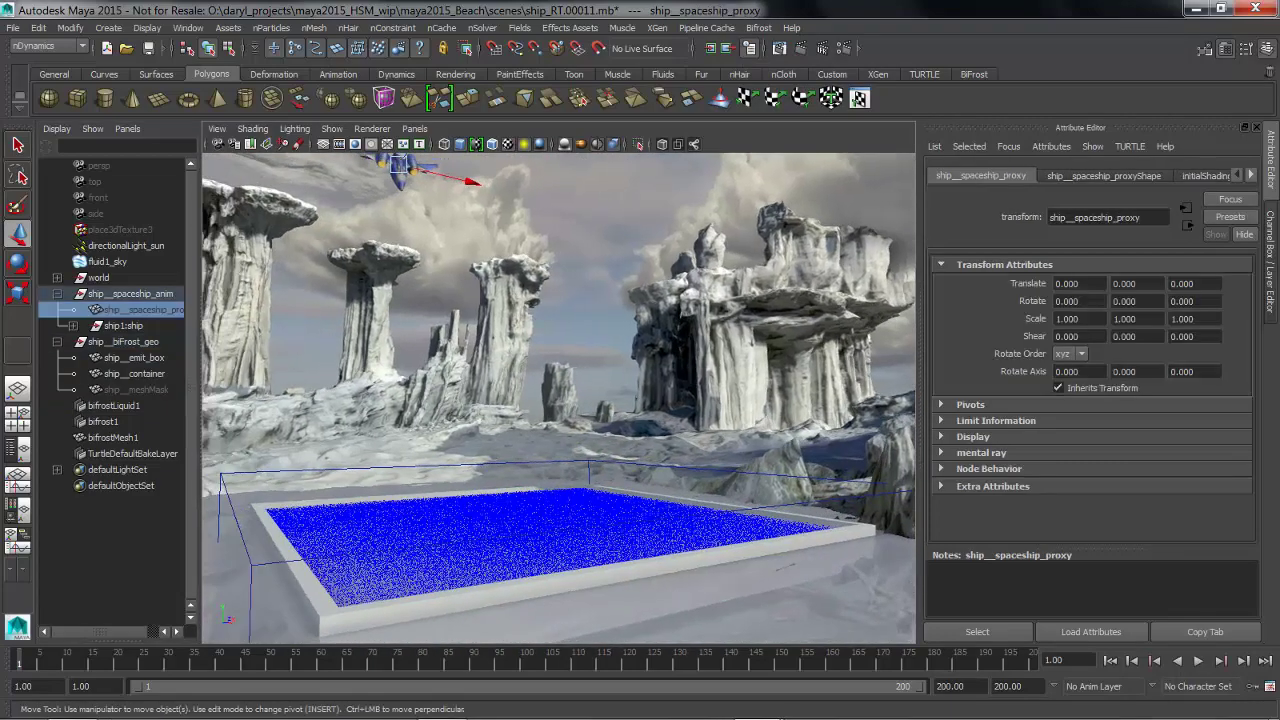
pyautogui.keyDown('ctrl'); pyautogui.click(103, 422); pyautogui.keyUp('ctrl')
pyautogui.click(759, 27)
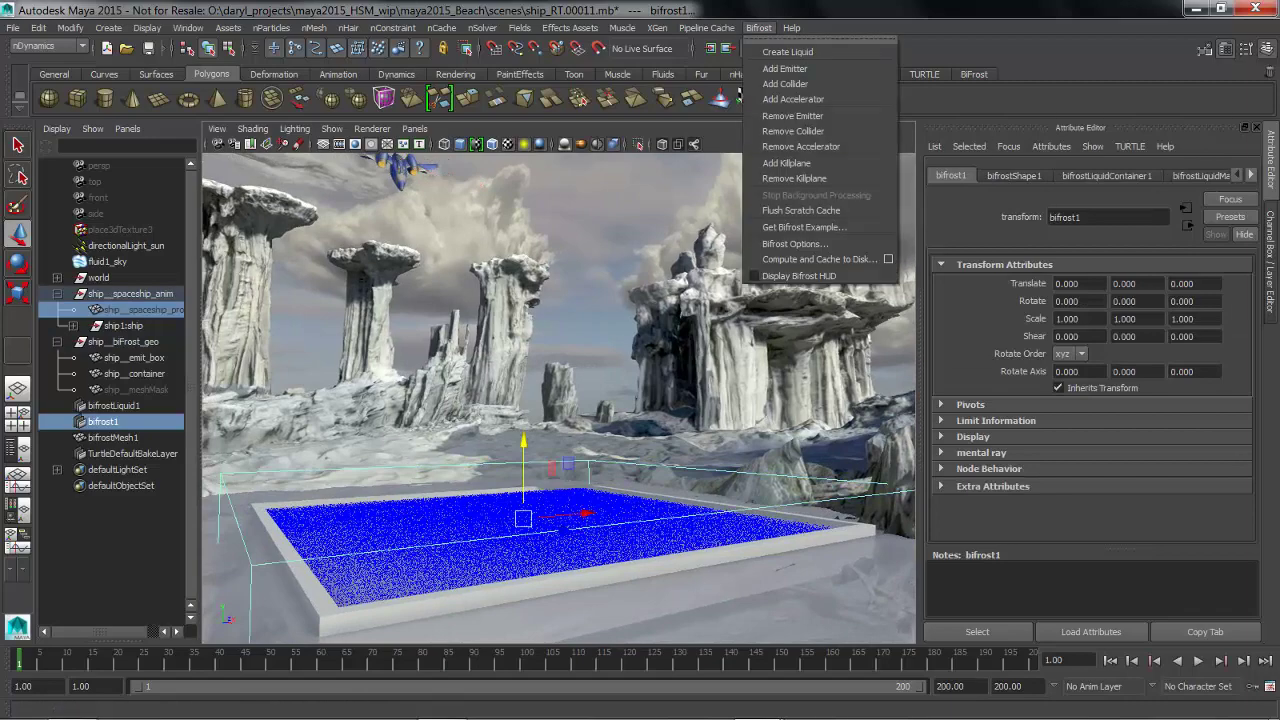
pyautogui.click(785, 83)
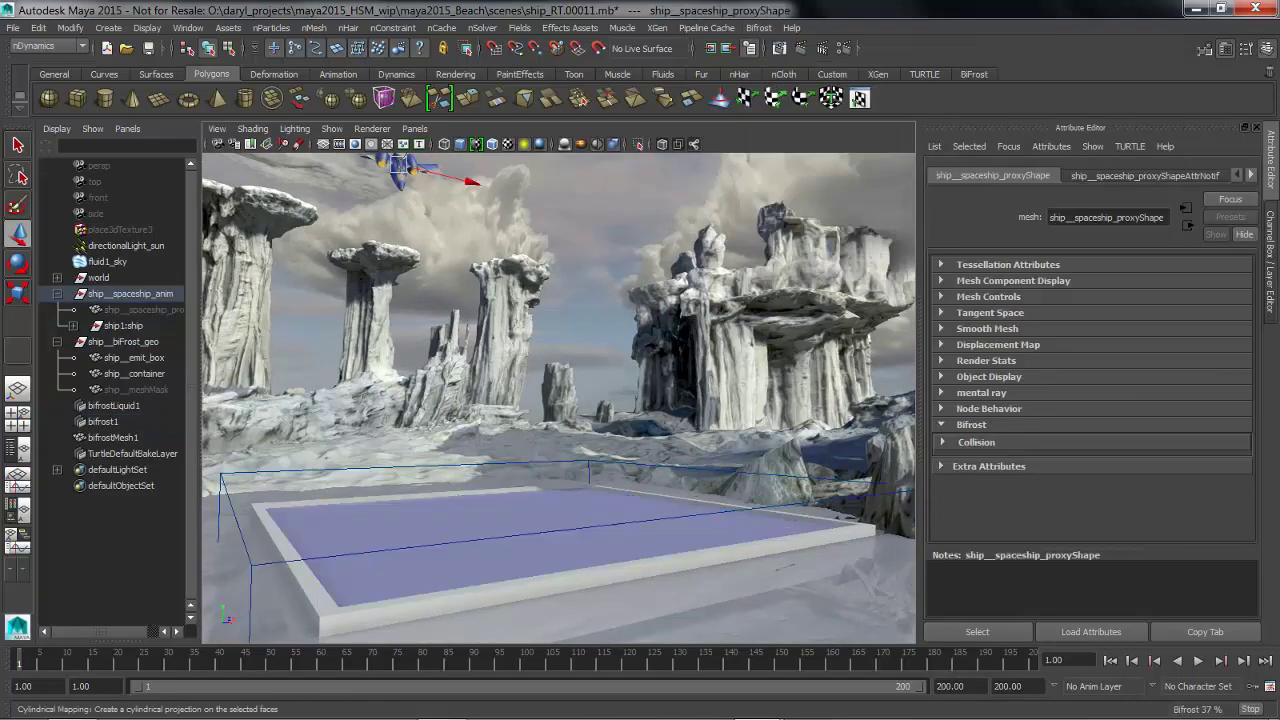
pyautogui.keyDown('alt'); pyautogui.moveTo(560, 400); pyautogui.dragTo(730, 394); pyautogui.keyUp('alt')
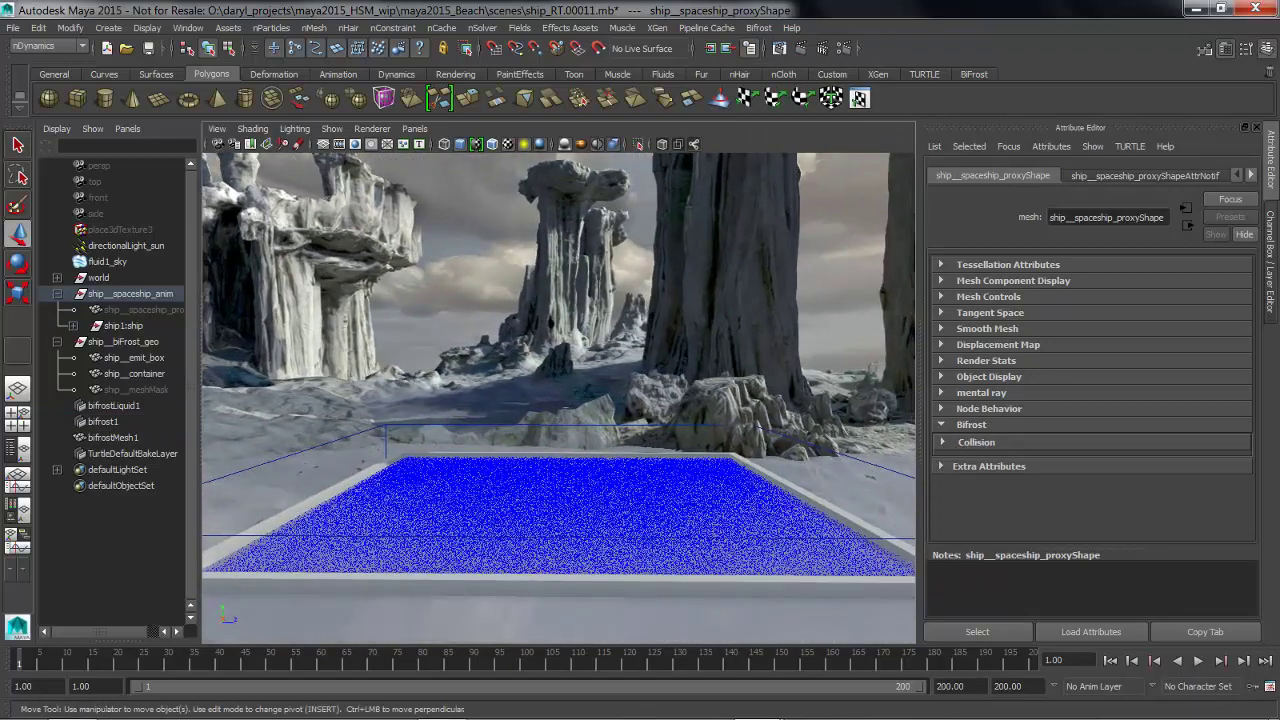
# - Select bifrost1 and hide the ship__emitter display layer
pyautogui.click(103, 422)
pyautogui.click(1270, 262)
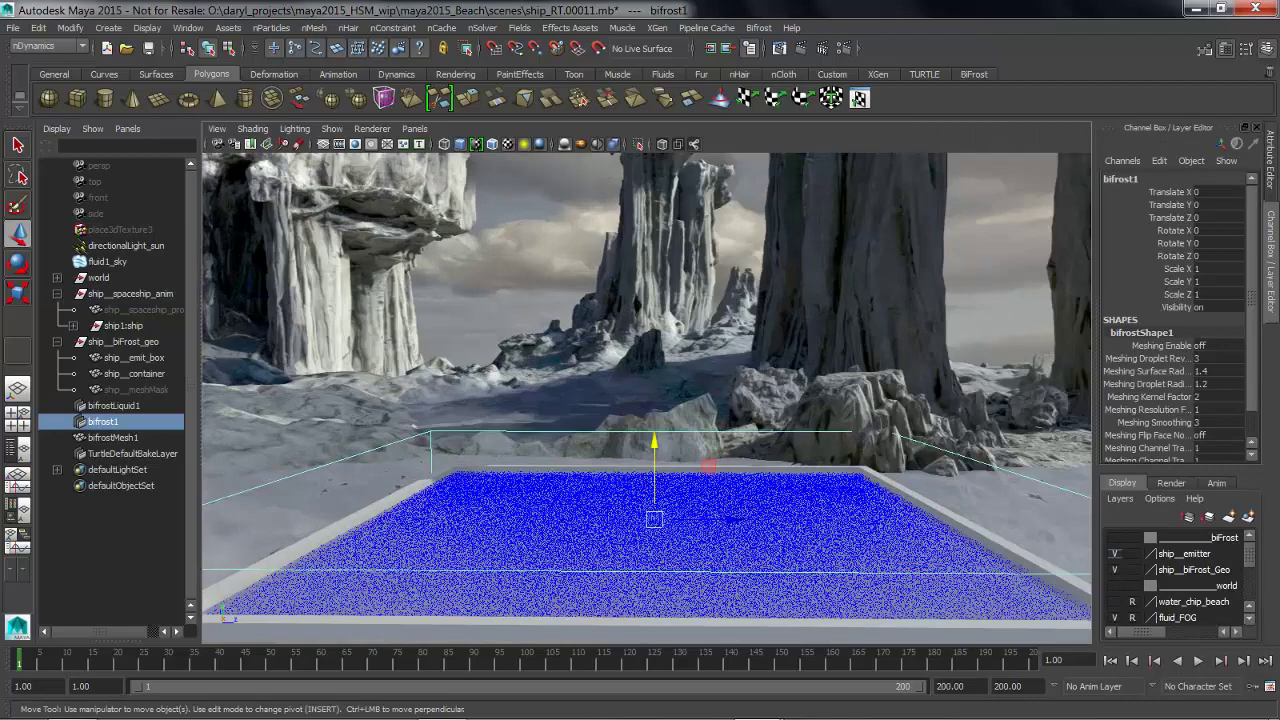
pyautogui.click(1115, 553)
pyautogui.keyDown('alt'); pyautogui.moveTo(655, 420); pyautogui.dragTo(644, 392, button='middle'); pyautogui.keyUp('alt')
pyautogui.keyDown('alt'); pyautogui.moveTo(644, 392); pyautogui.dragTo(650, 382); pyautogui.keyUp('alt')
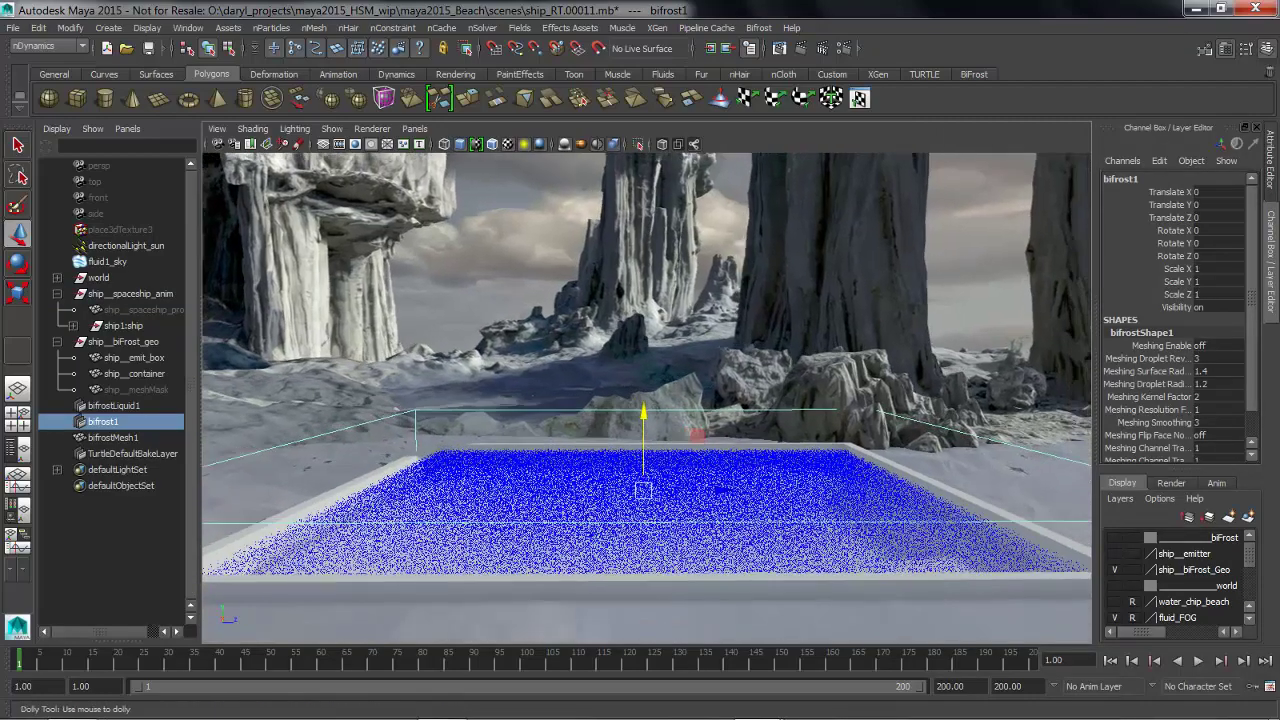
pyautogui.scroll(-3, 646, 400)
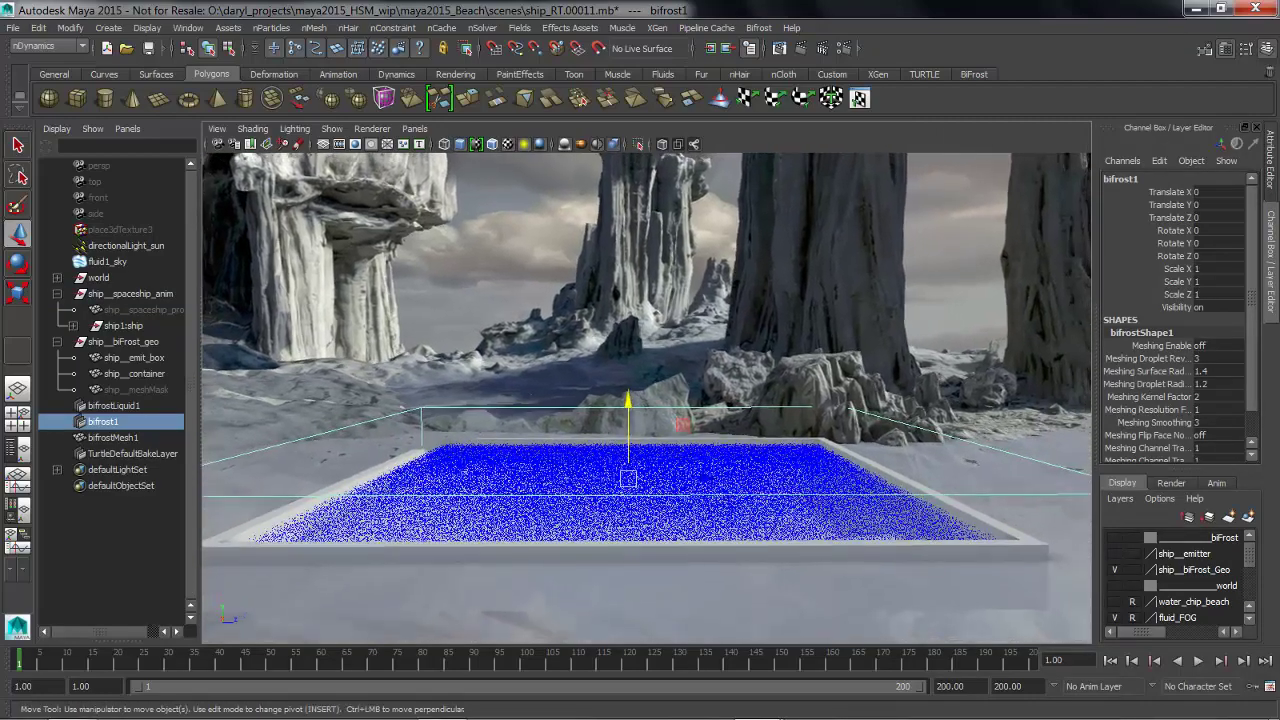
pyautogui.keyDown('alt'); pyautogui.moveTo(683, 425); pyautogui.dragTo(667, 430, button='middle'); pyautogui.keyUp('alt')
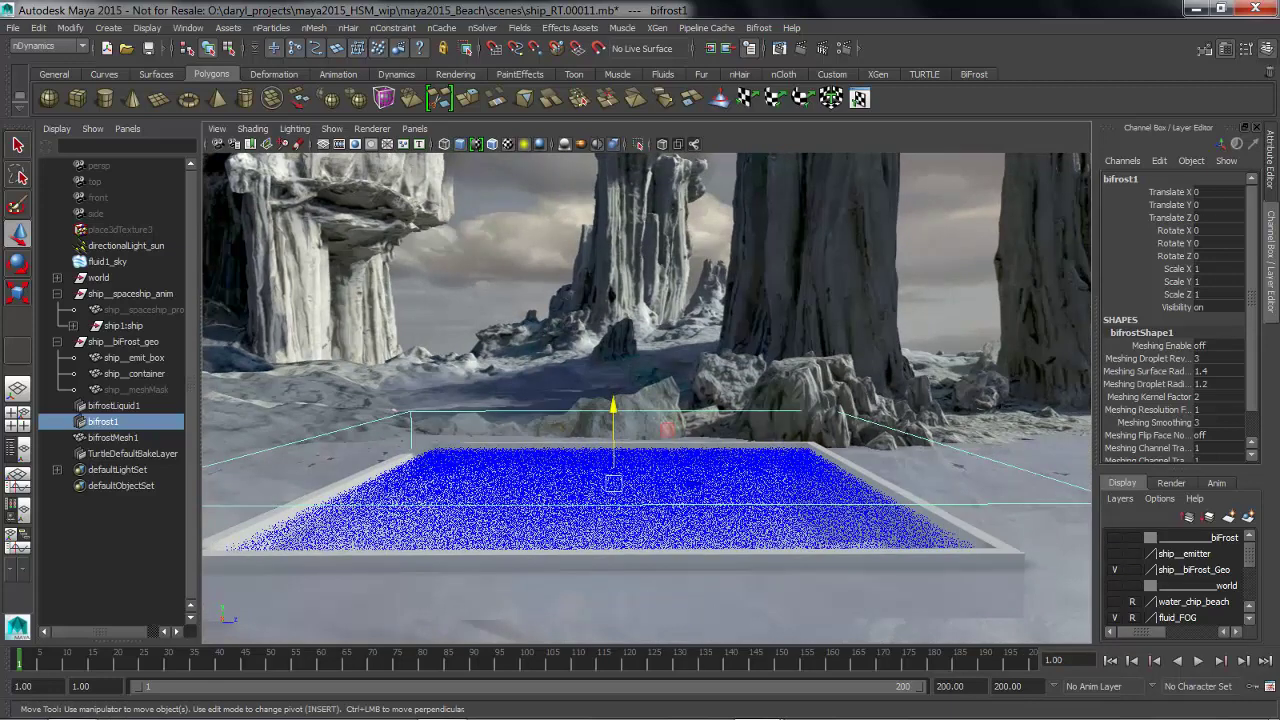
# - Play the simulation so its frames start caching, stop playback and return to frame 1
pyautogui.hotkey('alt', 'v')
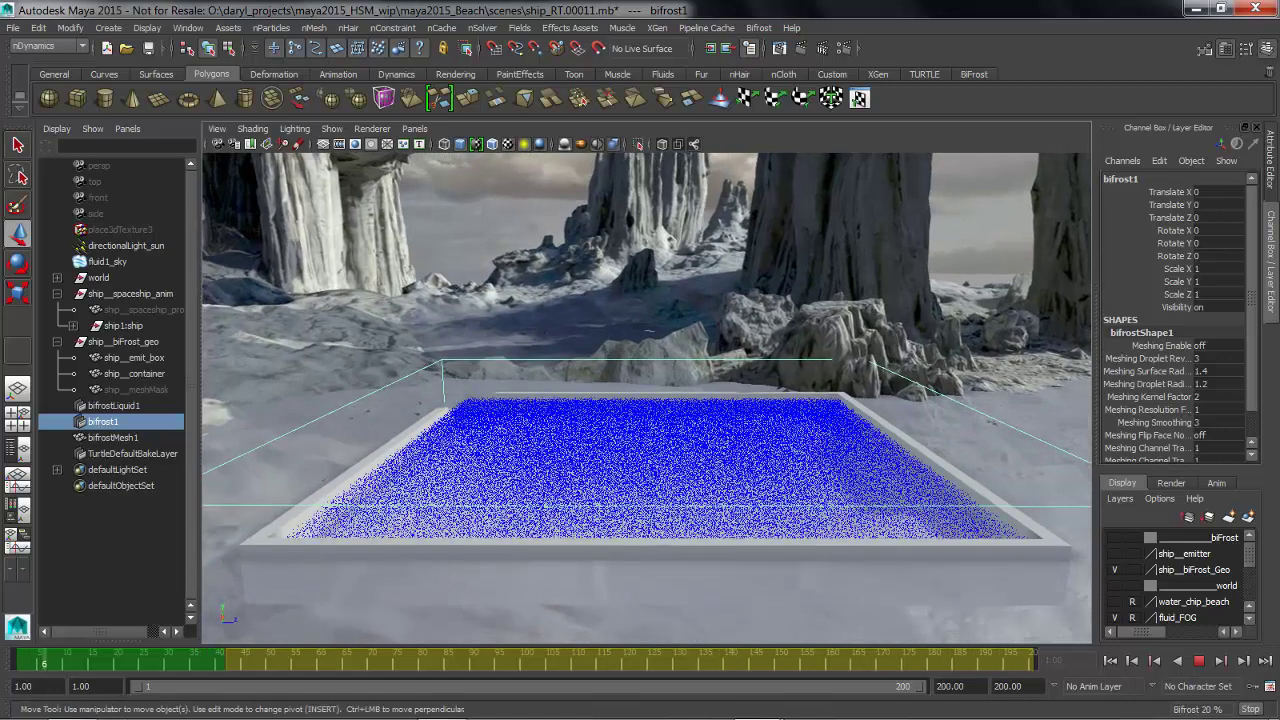
pyautogui.click(1199, 661)
pyautogui.click(1110, 661)
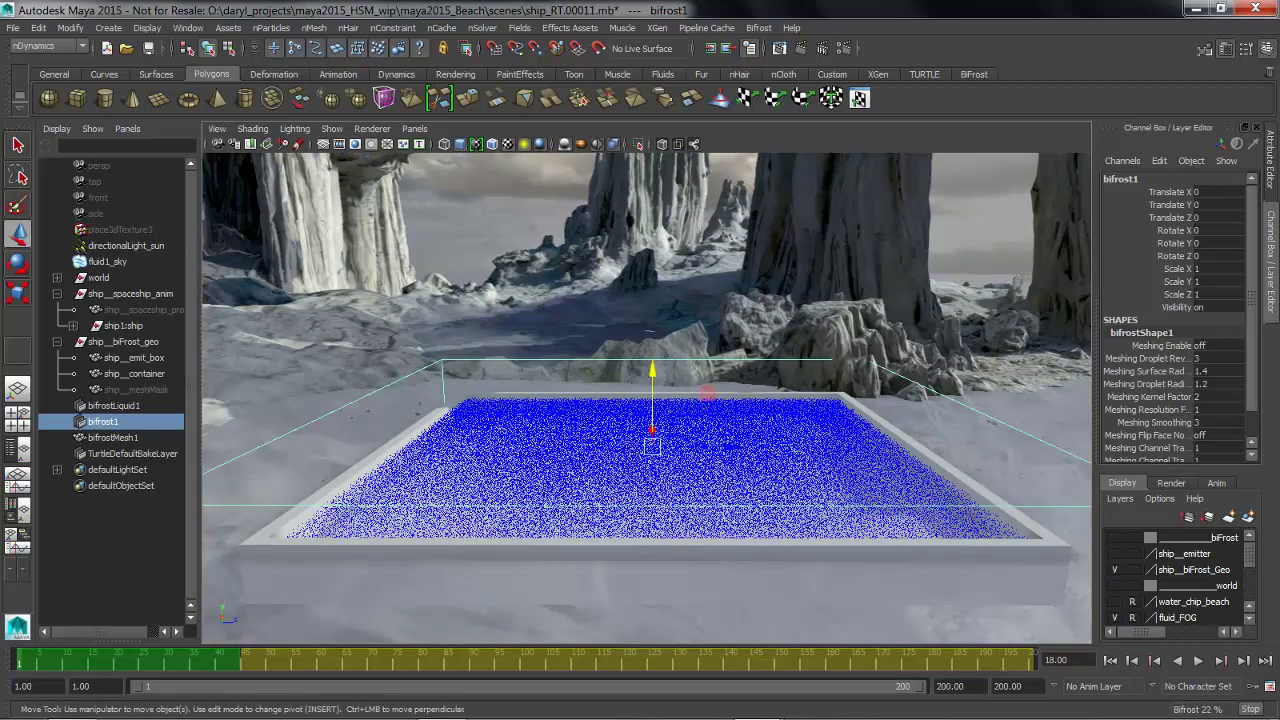
# - Play the cached simulation from a lower angle and stop at frame 31, with the spaceship just above the water
pyautogui.keyDown('alt'); pyautogui.moveTo(650, 330); pyautogui.dragTo(560, 335); pyautogui.keyUp('alt')
pyautogui.keyDown('alt'); pyautogui.moveTo(775, 410); pyautogui.dragTo(815, 412); pyautogui.keyUp('alt')
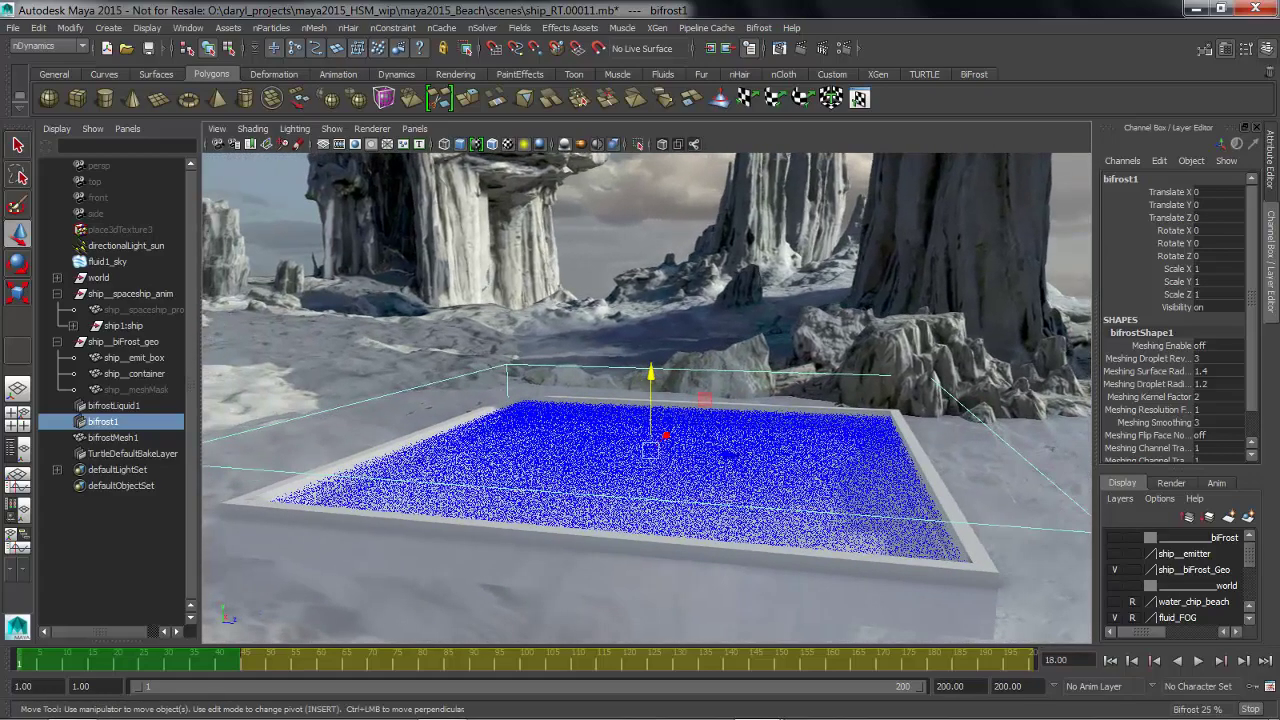
pyautogui.hotkey('alt', 'v')
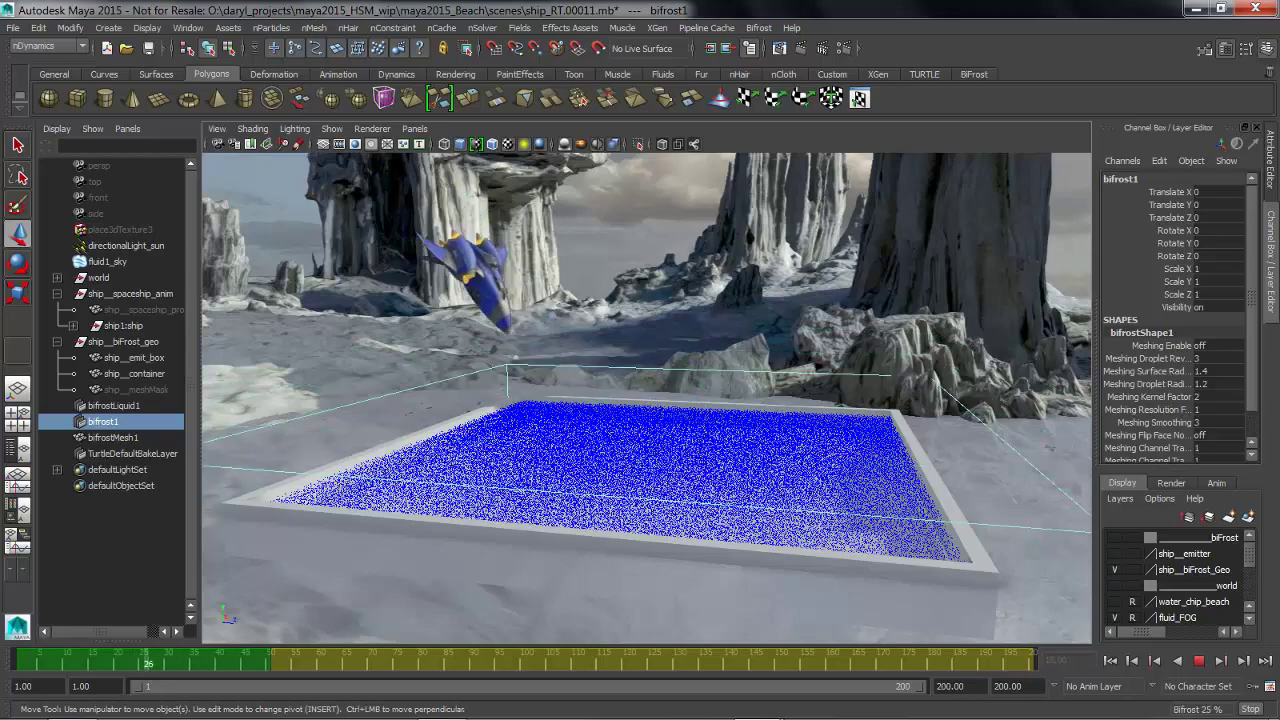
pyautogui.hotkey('alt', 'v')
pyautogui.keyDown('alt'); pyautogui.moveTo(680, 410); pyautogui.dragTo(755, 390); pyautogui.keyUp('alt')
pyautogui.keyDown('alt'); pyautogui.moveTo(755, 390); pyautogui.dragTo(743, 426, button='middle'); pyautogui.keyUp('alt')
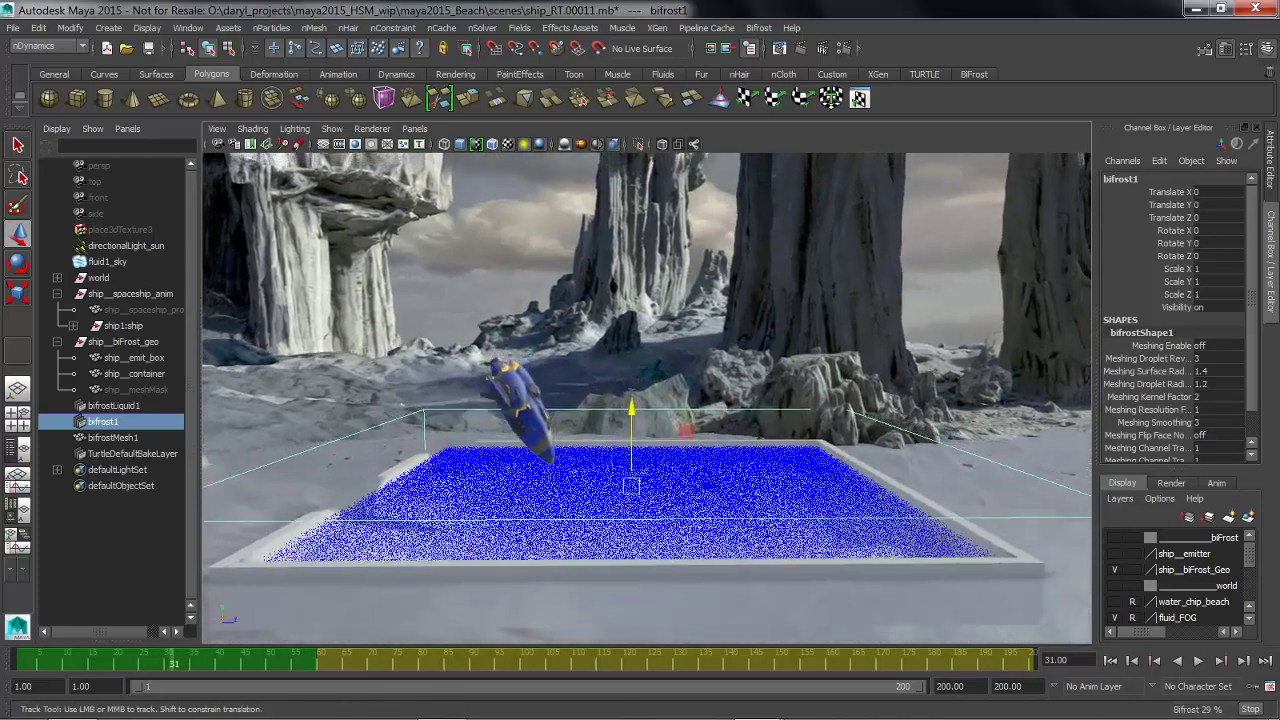
pyautogui.keyDown('alt'); pyautogui.moveTo(743, 426); pyautogui.dragTo(735, 411); pyautogui.keyUp('alt')
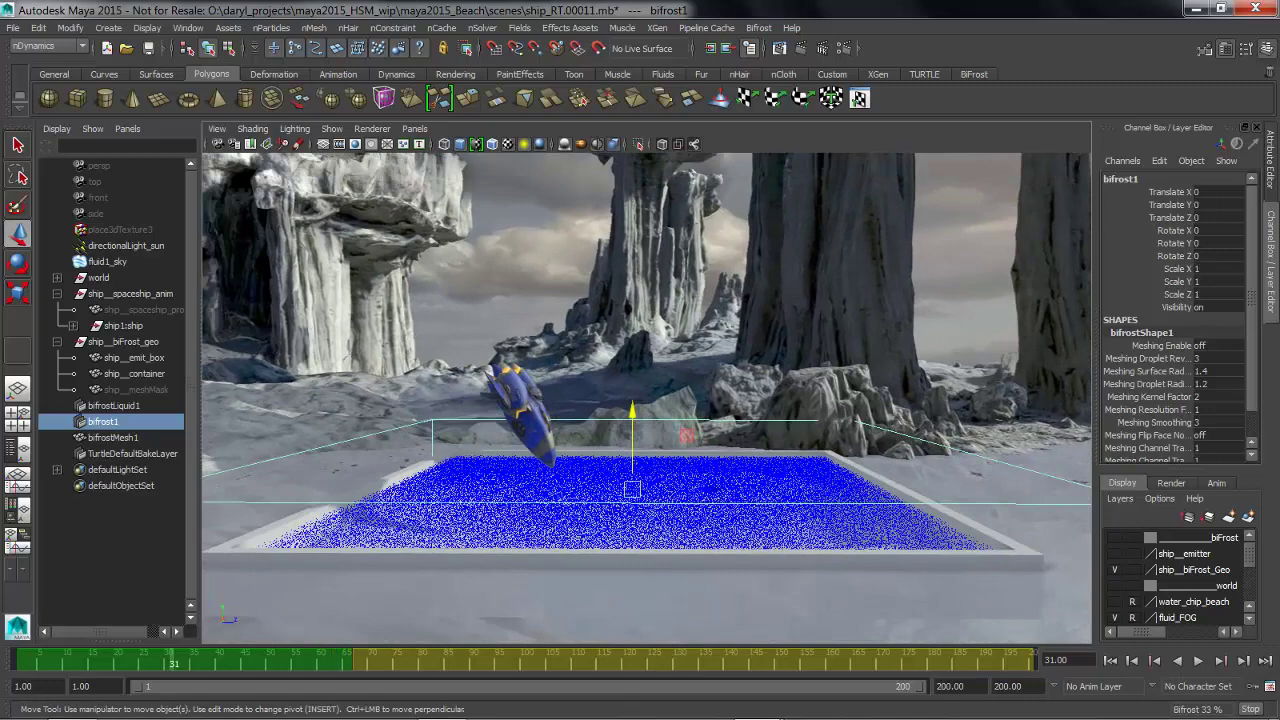
pyautogui.moveTo(687, 435)
pyautogui.keyDown('alt'); pyautogui.mouseDown()
pyautogui.moveTo(684, 464)
pyautogui.moveTo(680, 448)
pyautogui.mouseUp(); pyautogui.keyUp('alt')
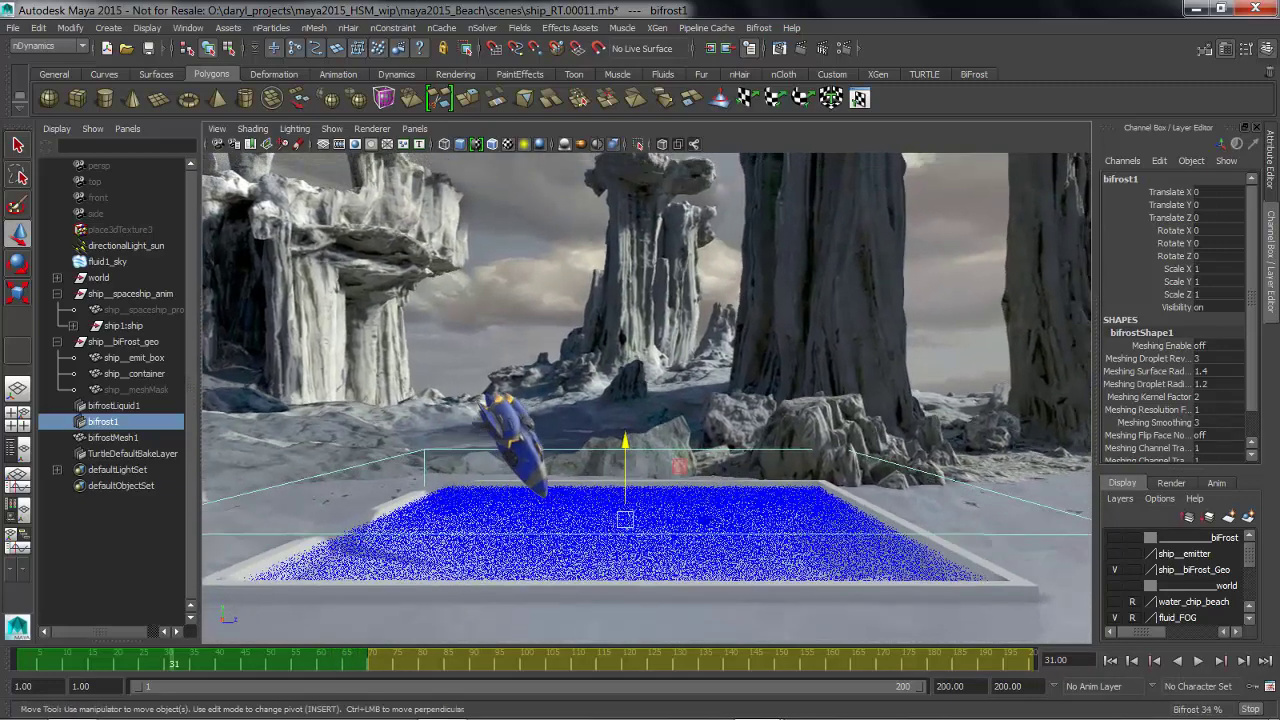
pyautogui.keyDown('alt'); pyautogui.moveTo(679, 467); pyautogui.dragTo(677, 461, button='middle'); pyautogui.keyUp('alt')
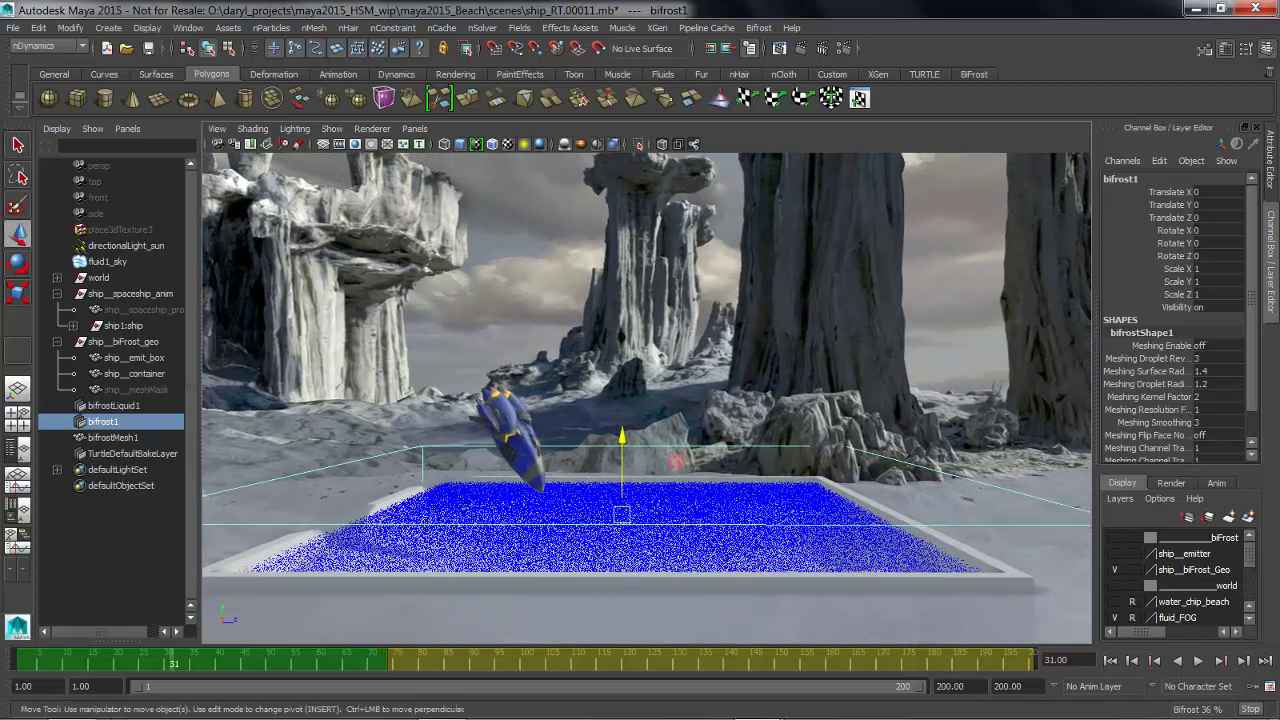
# - Turn on the display of fluids in the perspective viewport
pyautogui.press('space')
pyautogui.moveTo(668, 257); pyautogui.dragTo(705, 359)
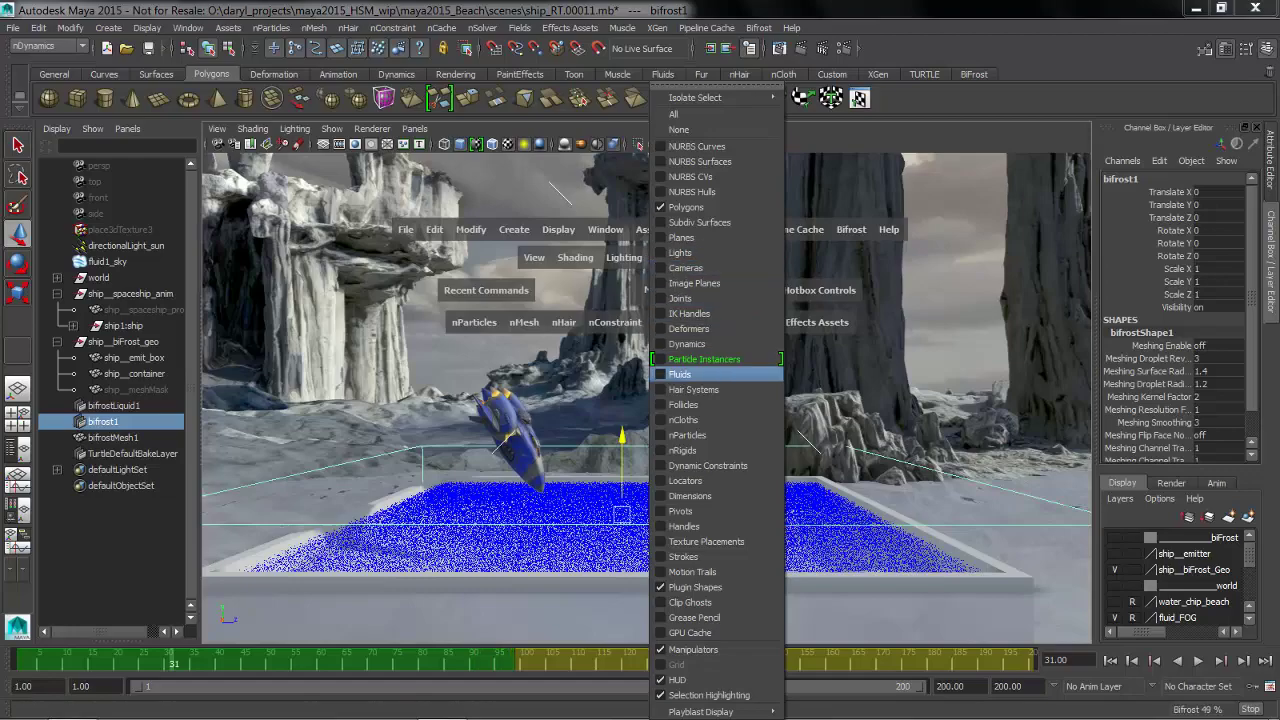
pyautogui.click(680, 374)
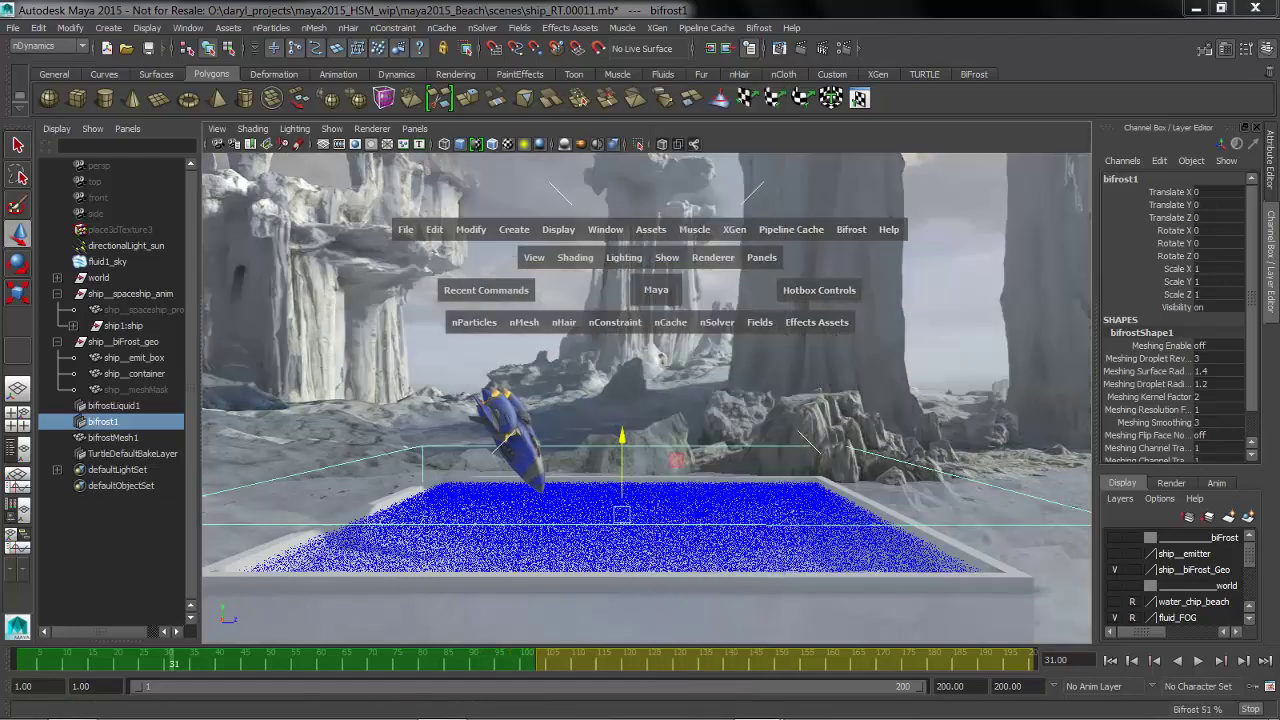
pyautogui.keyDown('alt'); pyautogui.moveTo(660, 400); pyautogui.dragTo(698, 374); pyautogui.keyUp('alt')
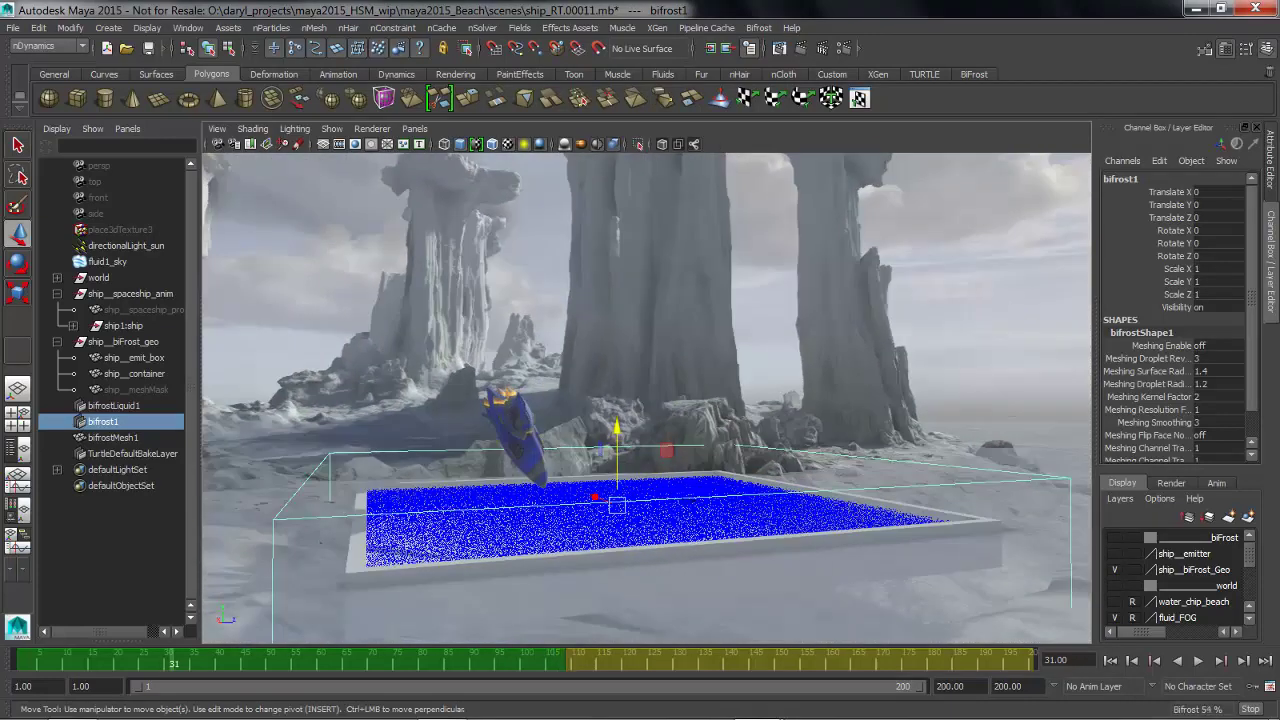
pyautogui.keyDown('alt'); pyautogui.moveTo(698, 374); pyautogui.dragTo(667, 382, button='middle'); pyautogui.keyUp('alt')
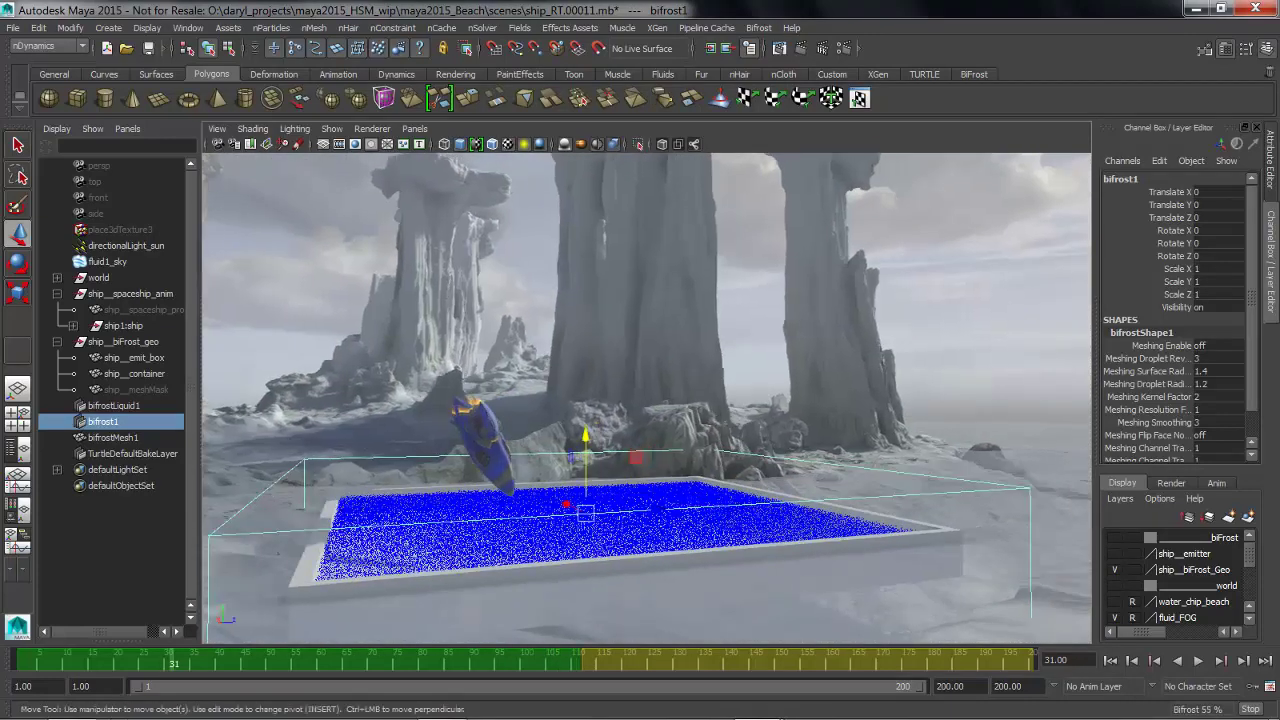
# - Lower fluid1_sky to Translate Y -209.555 and flatten it to Scale Y 22.66
pyautogui.click(107, 262)
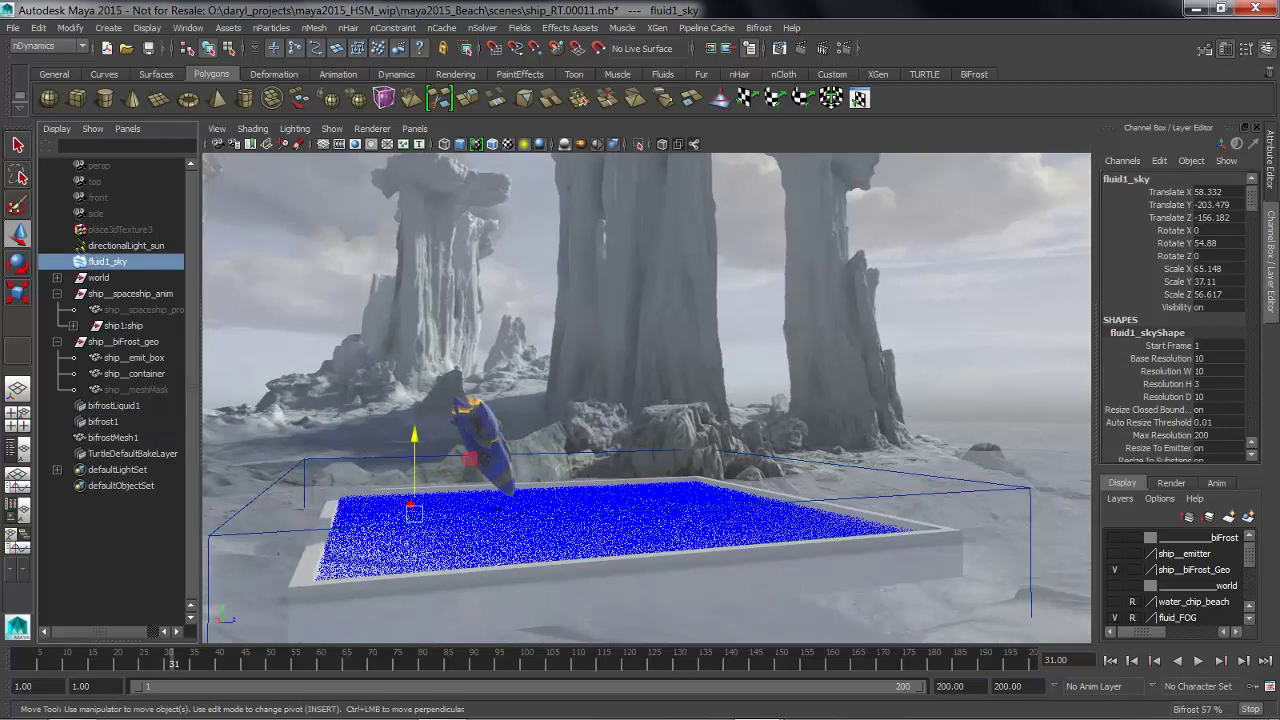
pyautogui.moveTo(414, 436); pyautogui.dragTo(388, 556)
pyautogui.press('e')
pyautogui.press('r')
pyautogui.keyDown('alt'); pyautogui.moveTo(388, 556); pyautogui.dragTo(390, 480, button='middle'); pyautogui.keyUp('alt')
pyautogui.keyDown('alt'); pyautogui.moveTo(390, 480); pyautogui.dragTo(393, 548); pyautogui.keyUp('alt')
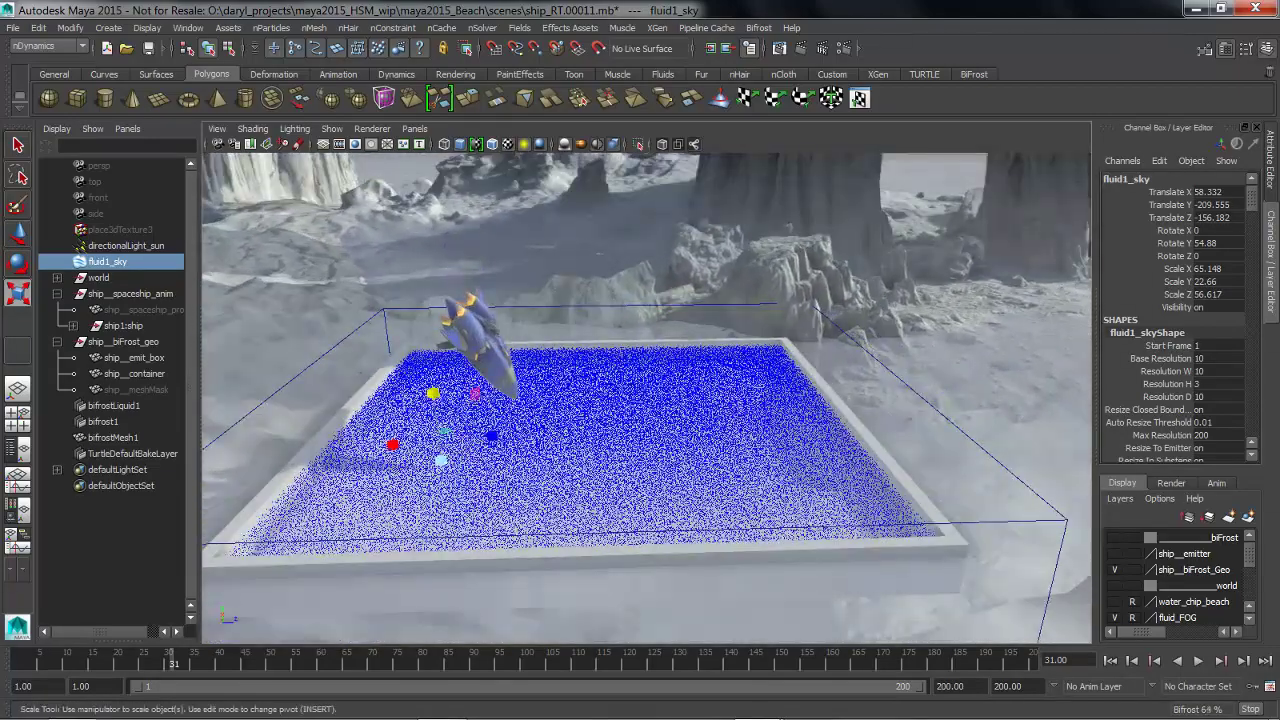
# - Select bifrost1, play the ship's impact with the water up close and stop at frame 36
pyautogui.click(452, 490)
pyautogui.keyDown('alt'); pyautogui.moveTo(452, 490); pyautogui.dragTo(450, 483); pyautogui.keyUp('alt')
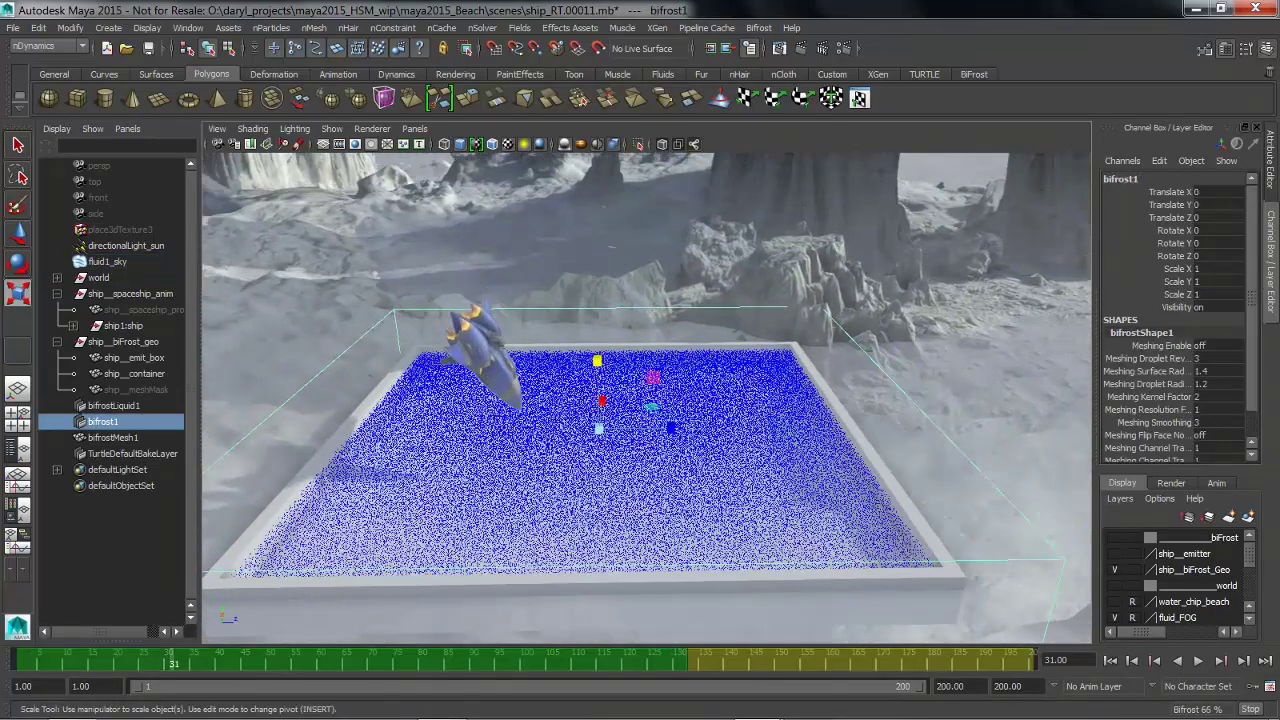
pyautogui.keyDown('alt'); pyautogui.moveTo(620, 400); pyautogui.dragTo(668, 400); pyautogui.keyUp('alt')
pyautogui.keyDown('alt'); pyautogui.moveTo(668, 400); pyautogui.dragTo(765, 402, button='right'); pyautogui.keyUp('alt')
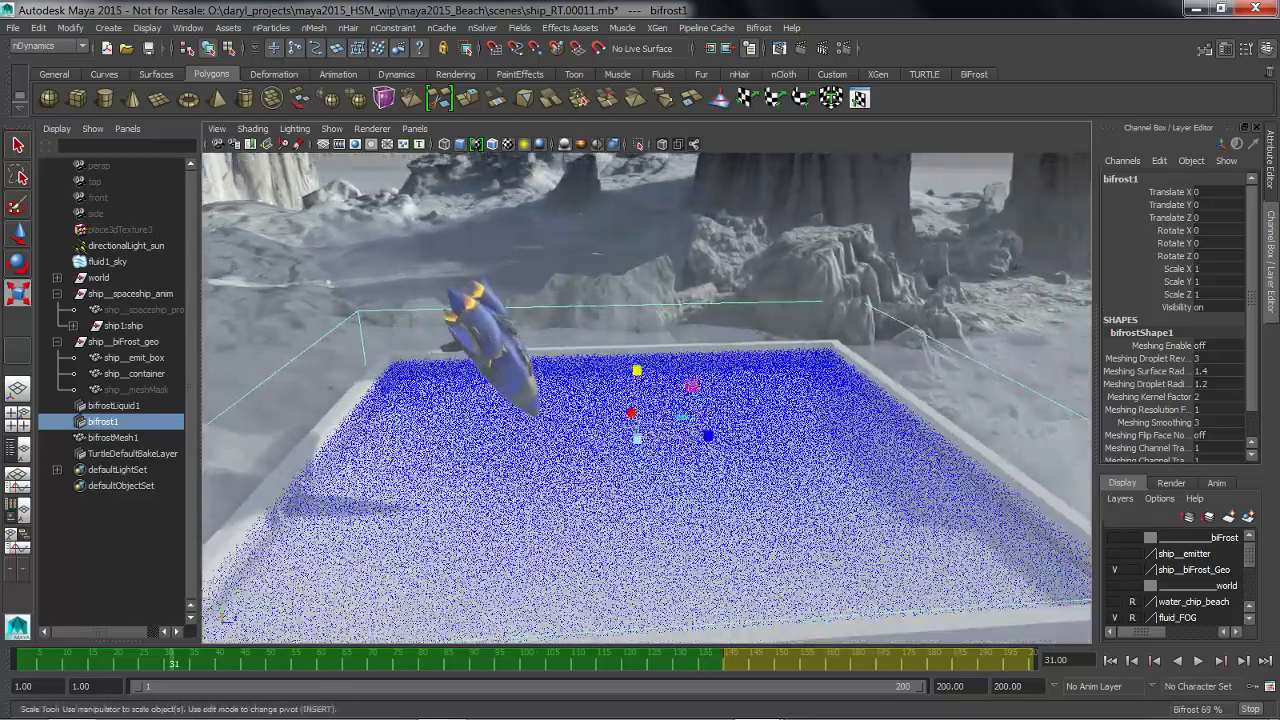
pyautogui.hotkey('alt', 'v')
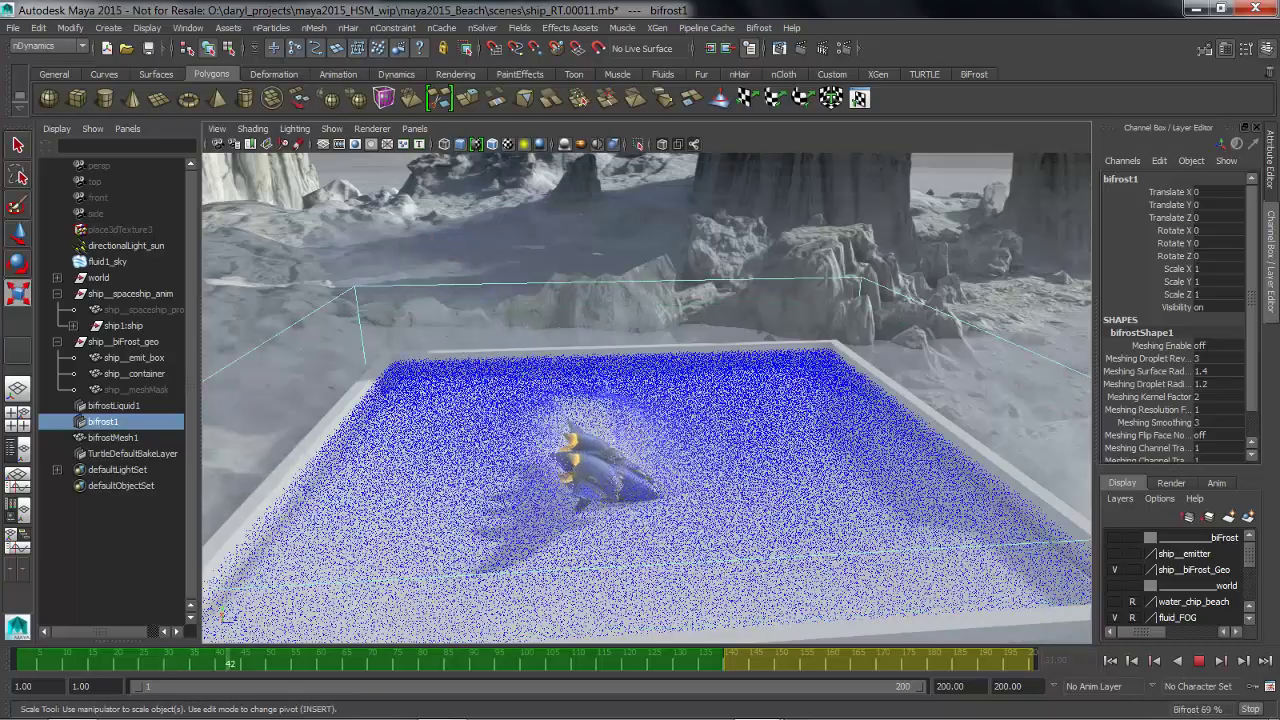
pyautogui.hotkey('alt', 'v')
pyautogui.keyDown('alt'); pyautogui.moveTo(620, 440); pyautogui.dragTo(690, 410); pyautogui.keyUp('alt')
# - Preview the Voxels display of bifrostShape1 and switch it back off
pyautogui.hotkey('ctrl', 'a')
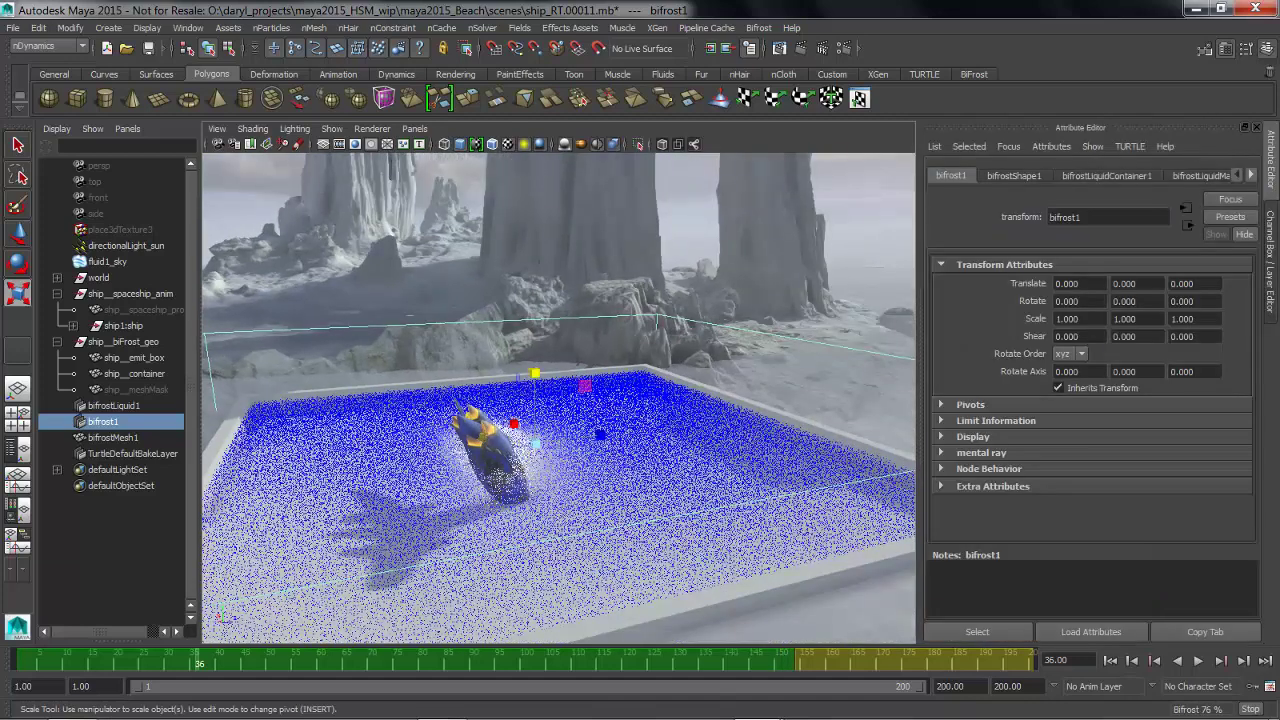
pyautogui.click(1014, 176)
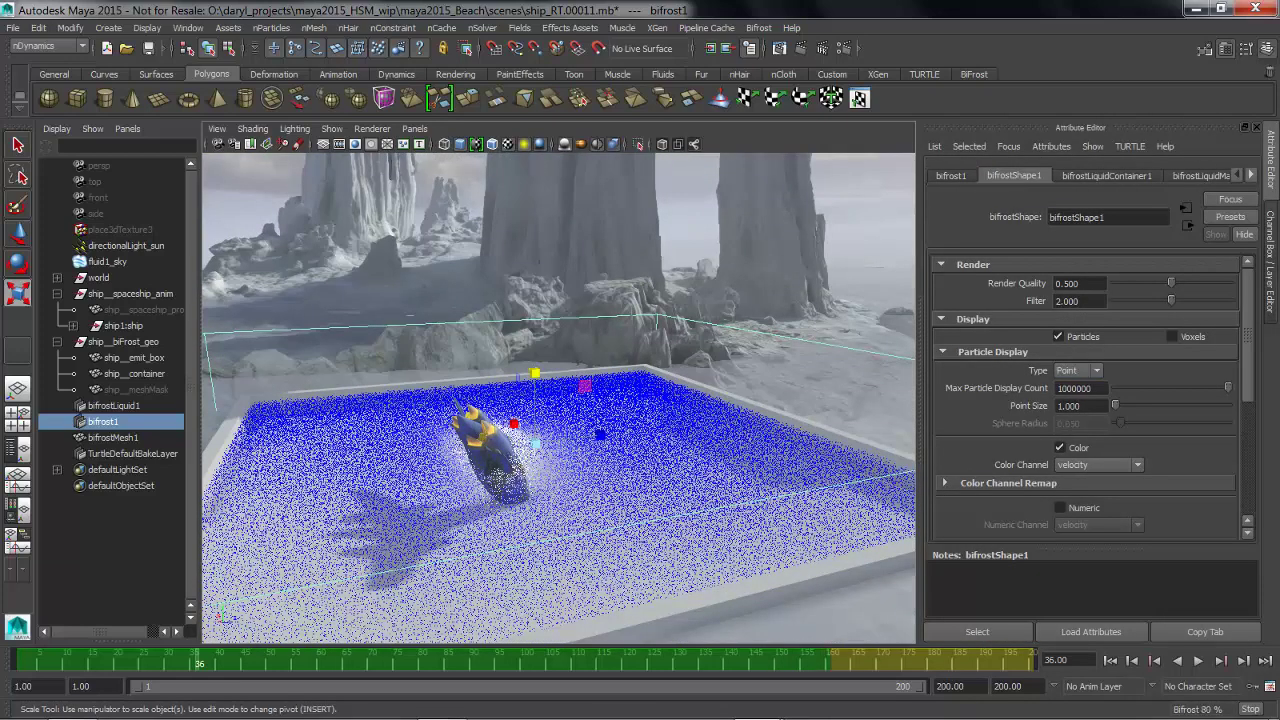
pyautogui.click(1172, 336)
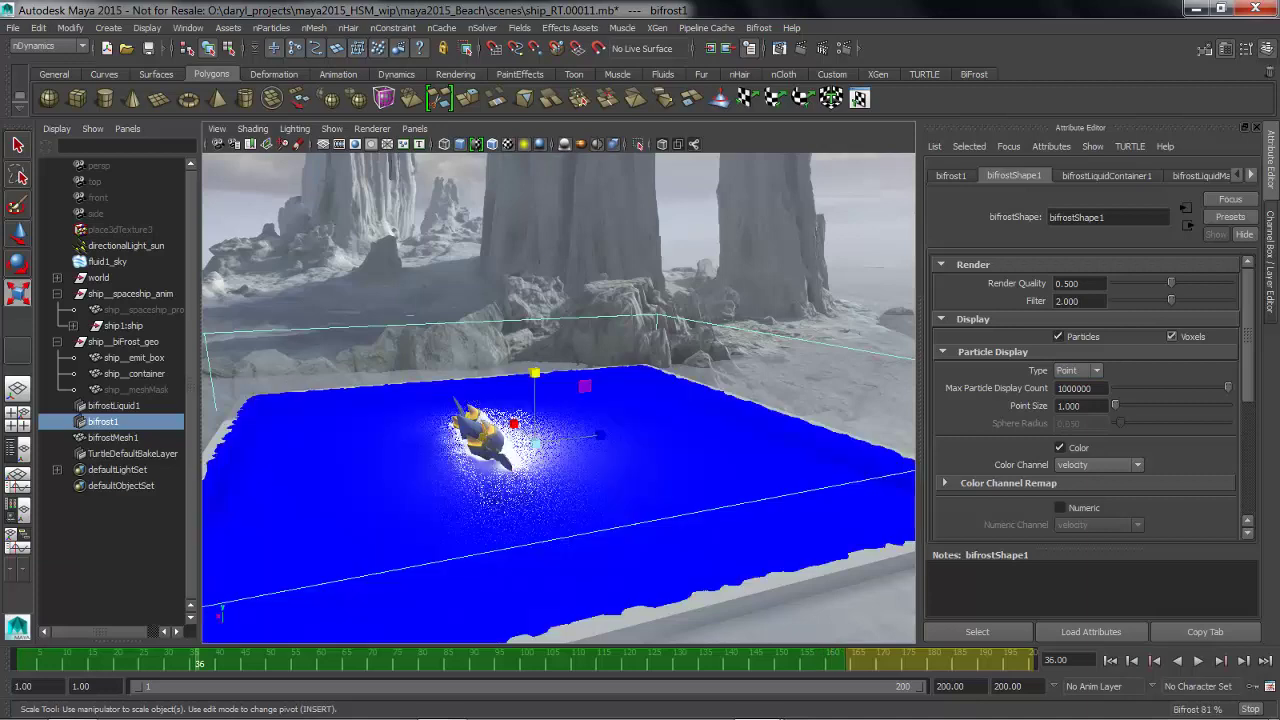
pyautogui.click(1172, 336)
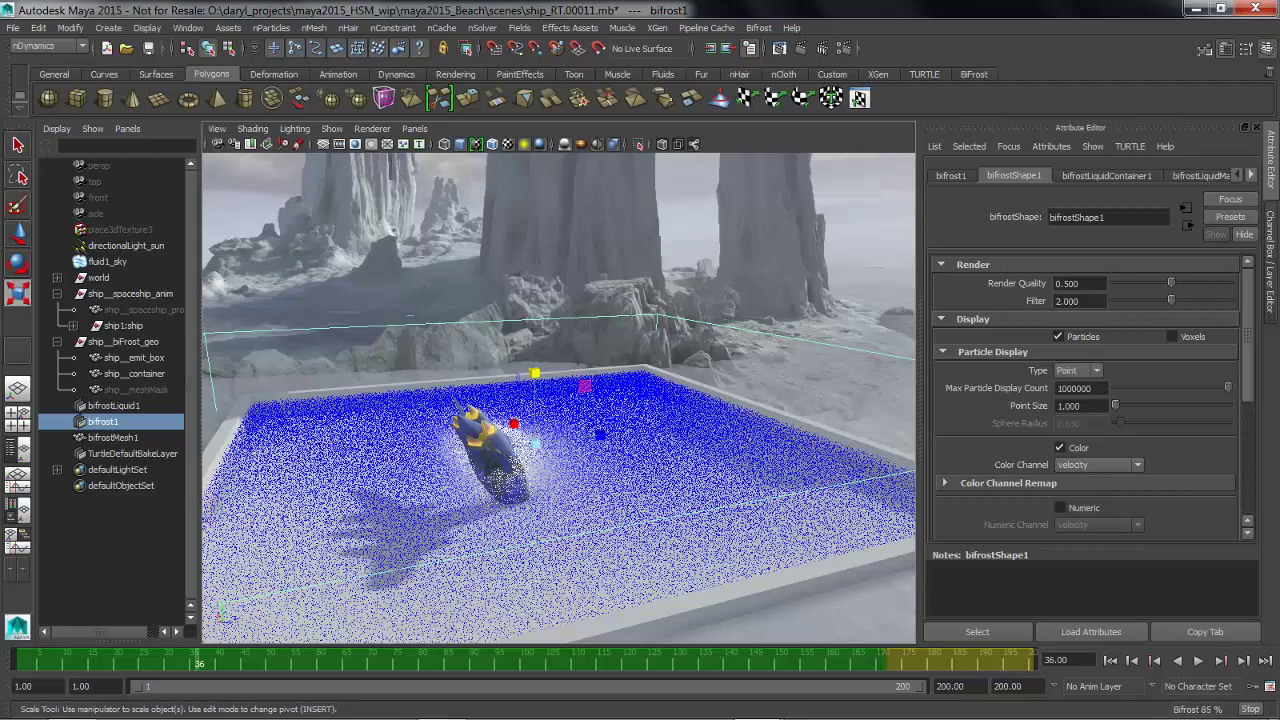
# - Expand the Color Channel Remap settings of bifrostShape1's particle display and examine the velocity color ramp
pyautogui.scroll(-3, 1085, 400)
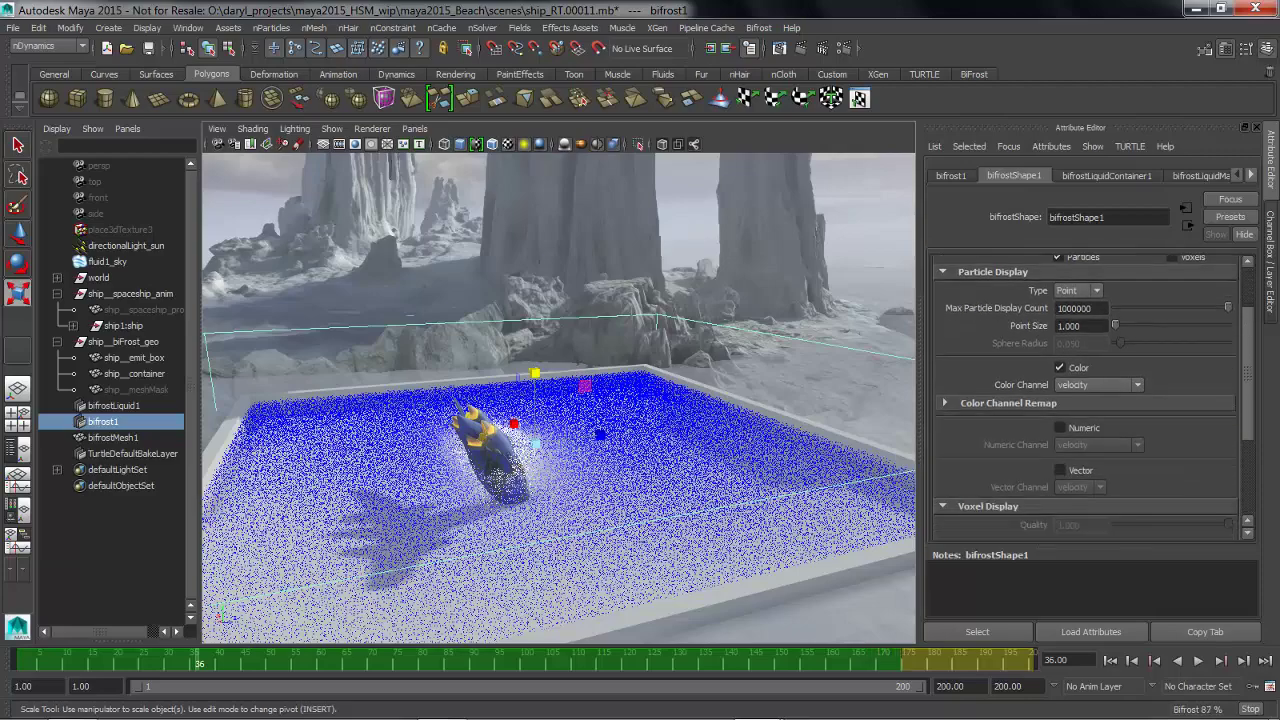
pyautogui.keyDown('alt'); pyautogui.moveTo(602, 350); pyautogui.dragTo(586, 383); pyautogui.keyUp('alt')
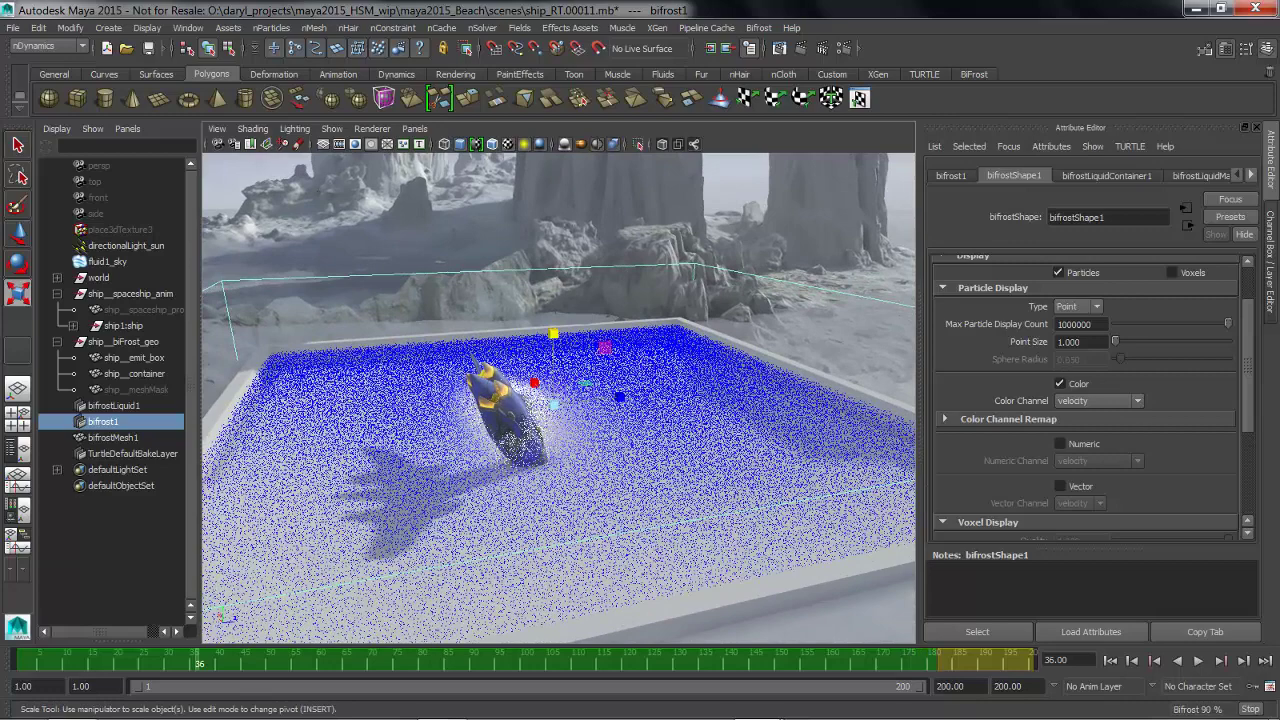
pyautogui.click(1006, 419)
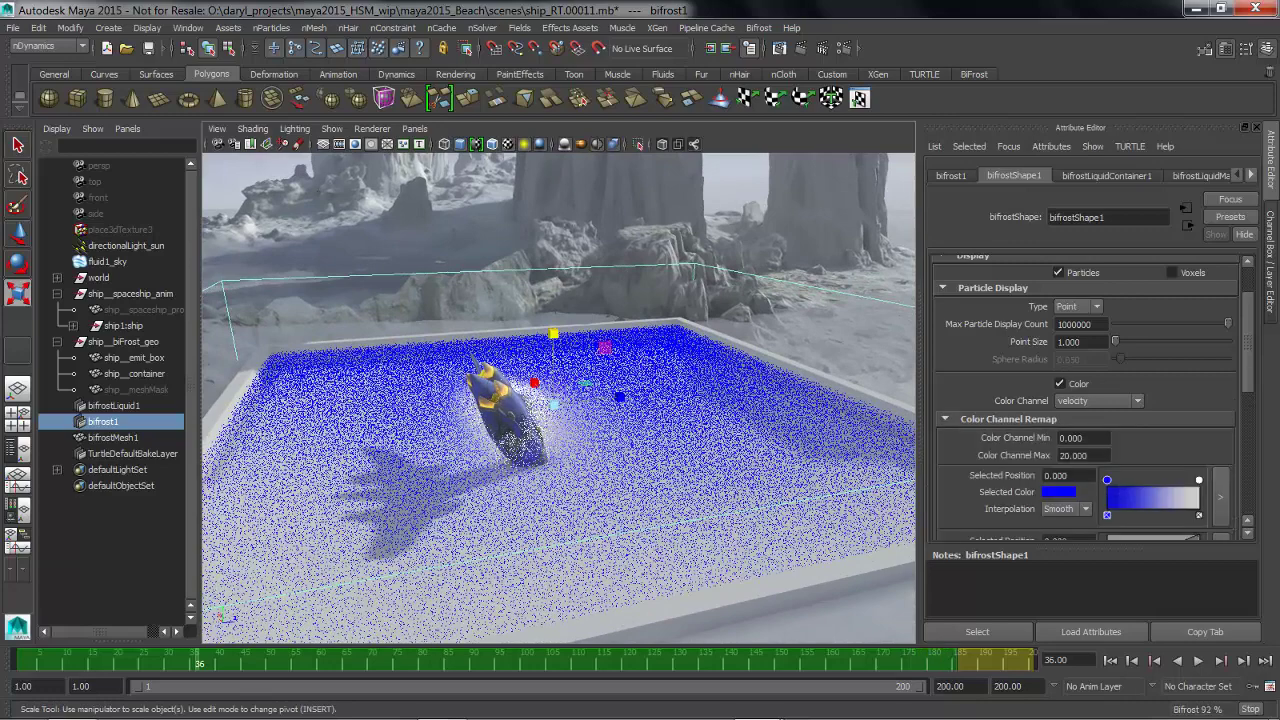
pyautogui.keyDown('alt'); pyautogui.moveTo(560, 400); pyautogui.dragTo(592, 385, button='middle'); pyautogui.keyUp('alt')
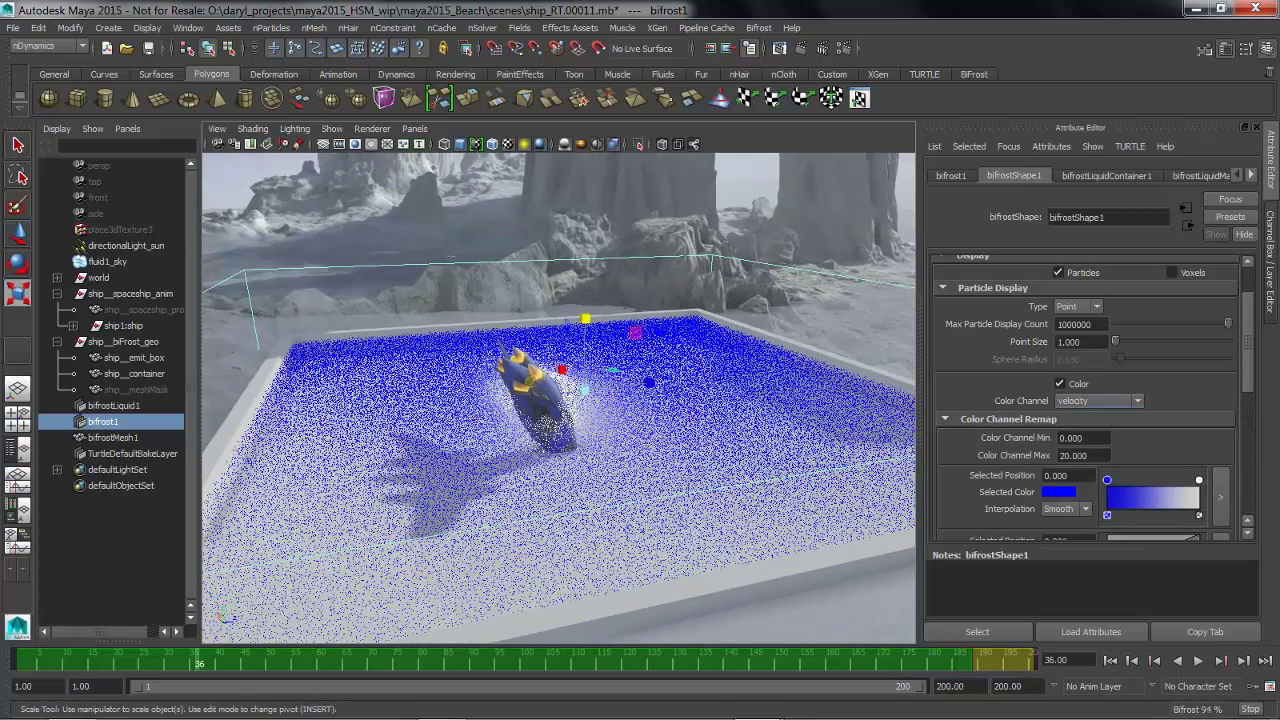
pyautogui.scroll(-3, 1085, 395)
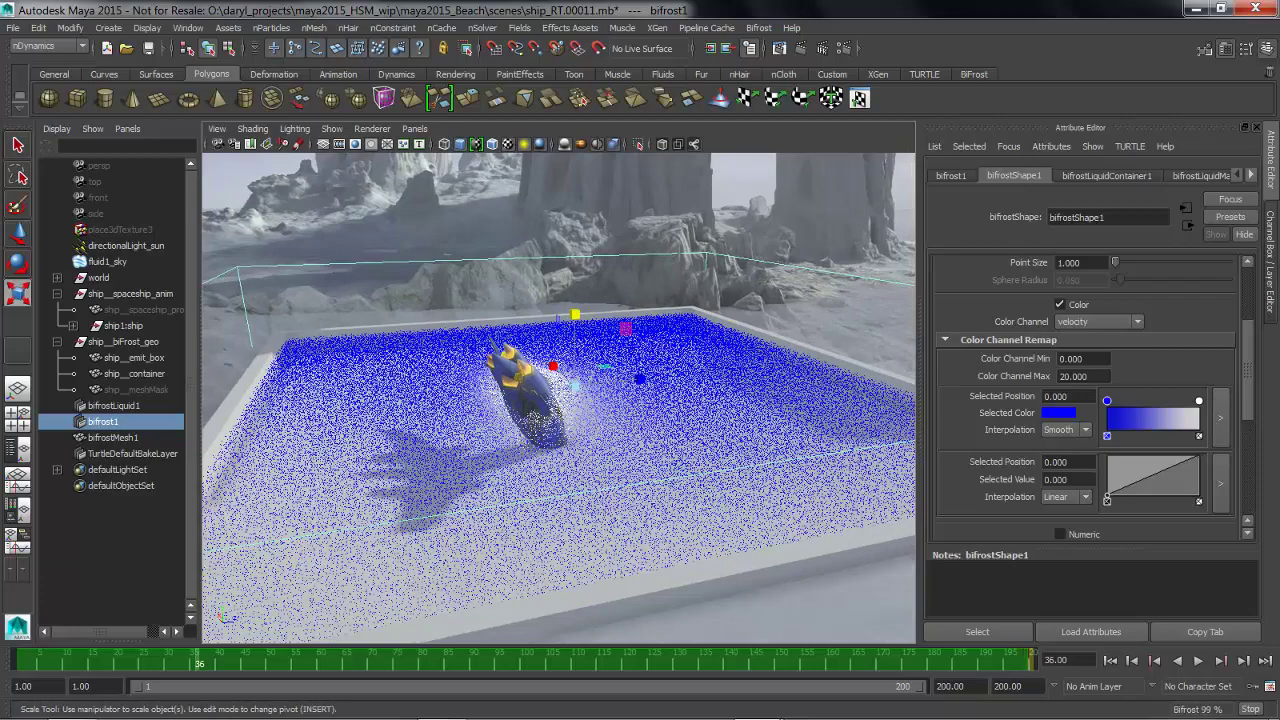
# - Play the crash to frame 39 and set the Color Channel Max of bifrostShape1 to 3
pyautogui.hotkey('alt', 'v')
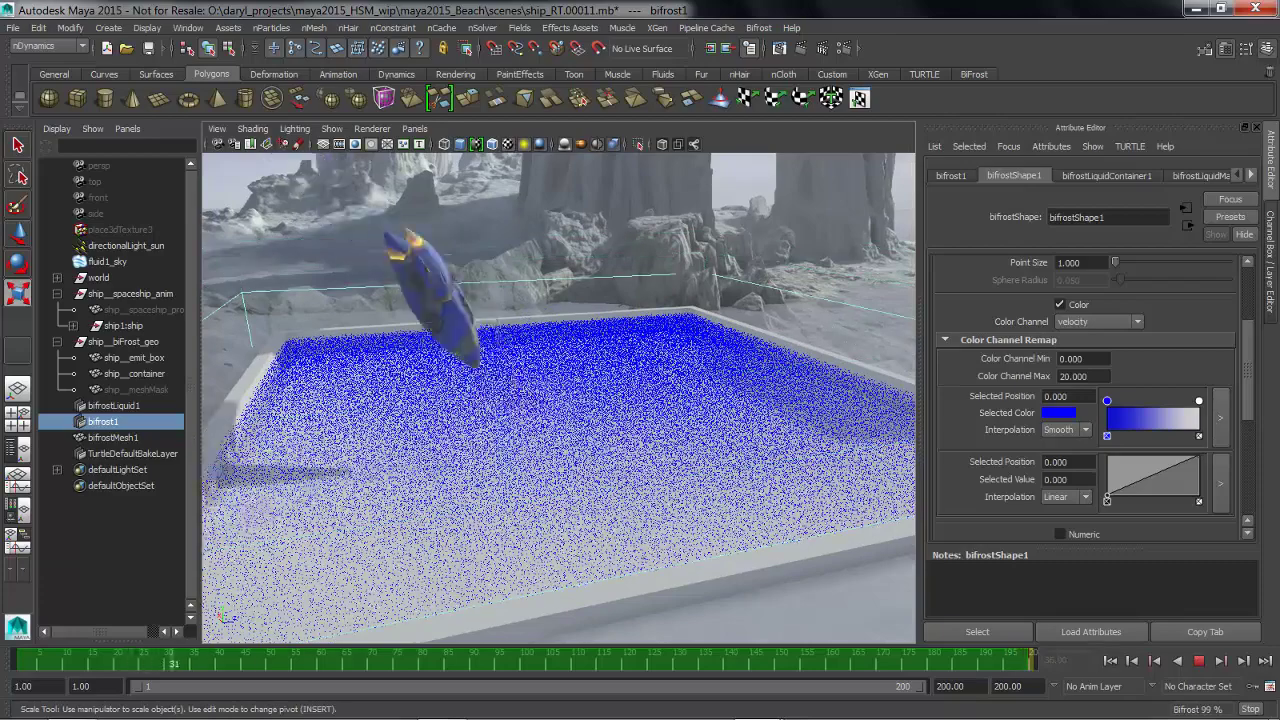
pyautogui.hotkey('alt', 'v')
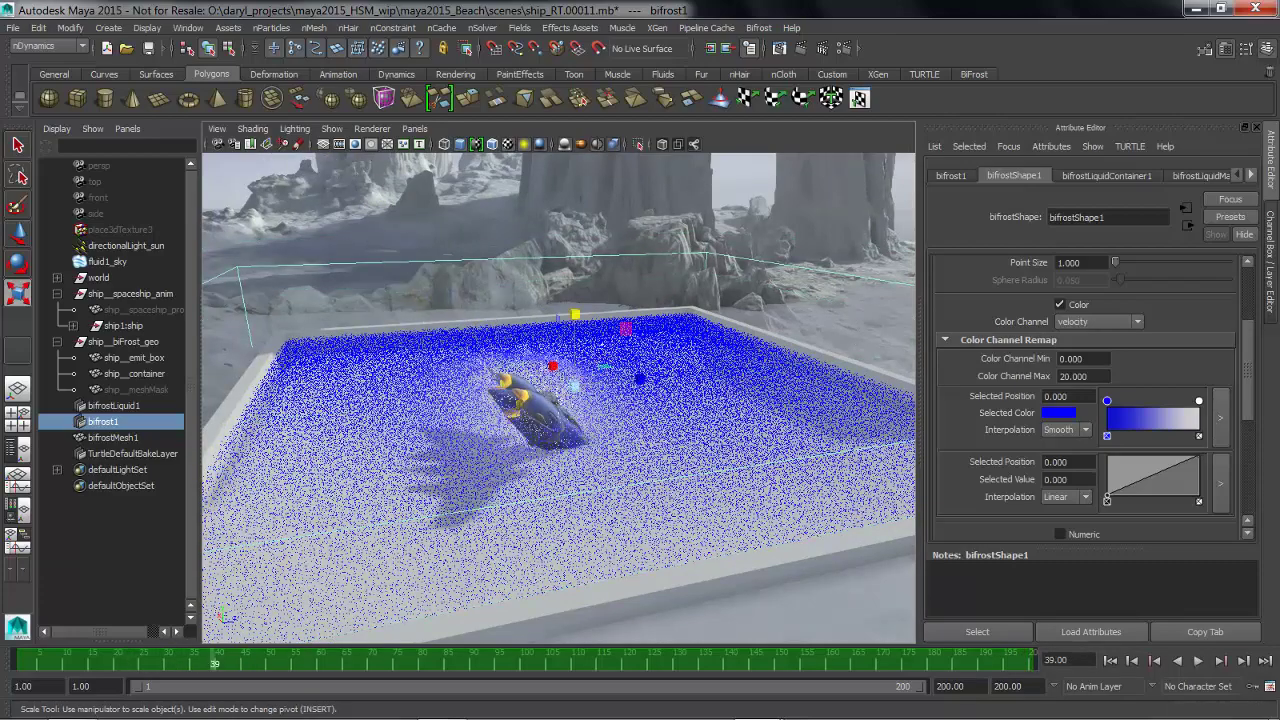
pyautogui.doubleClick(1075, 376)
pyautogui.write('5')
pyautogui.press('Return')
pyautogui.write('3')
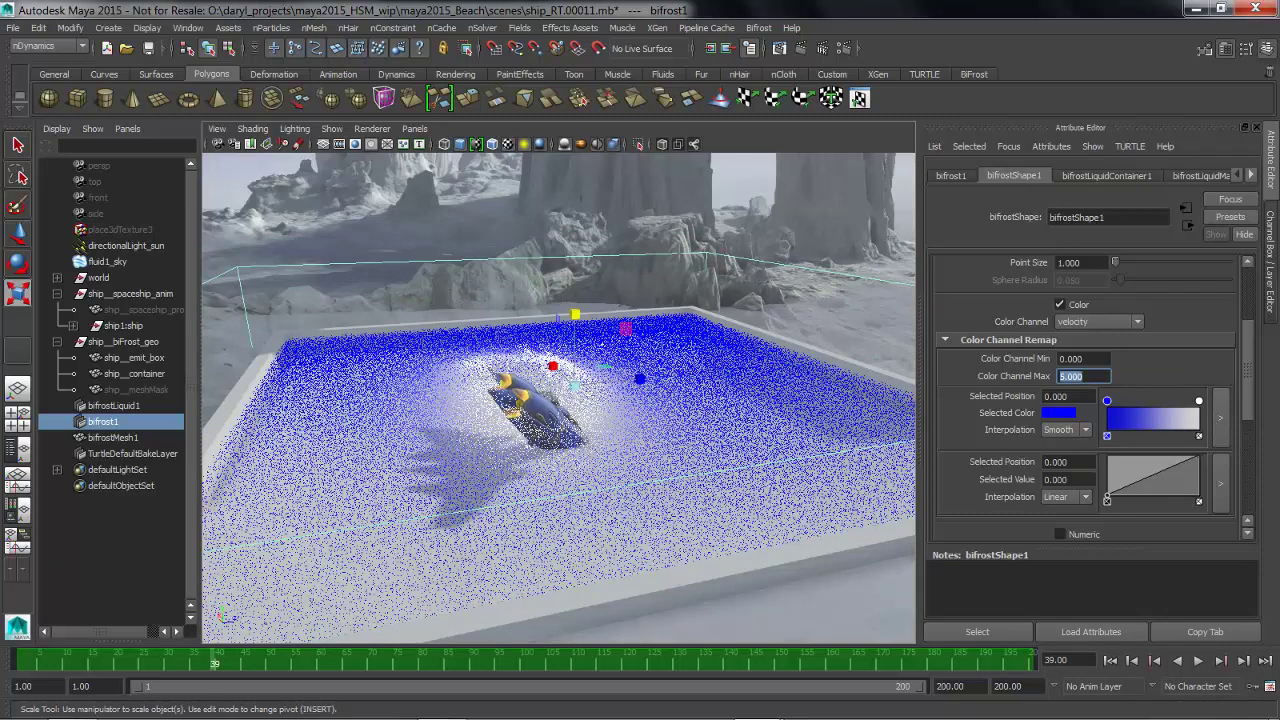
pyautogui.press('Return')
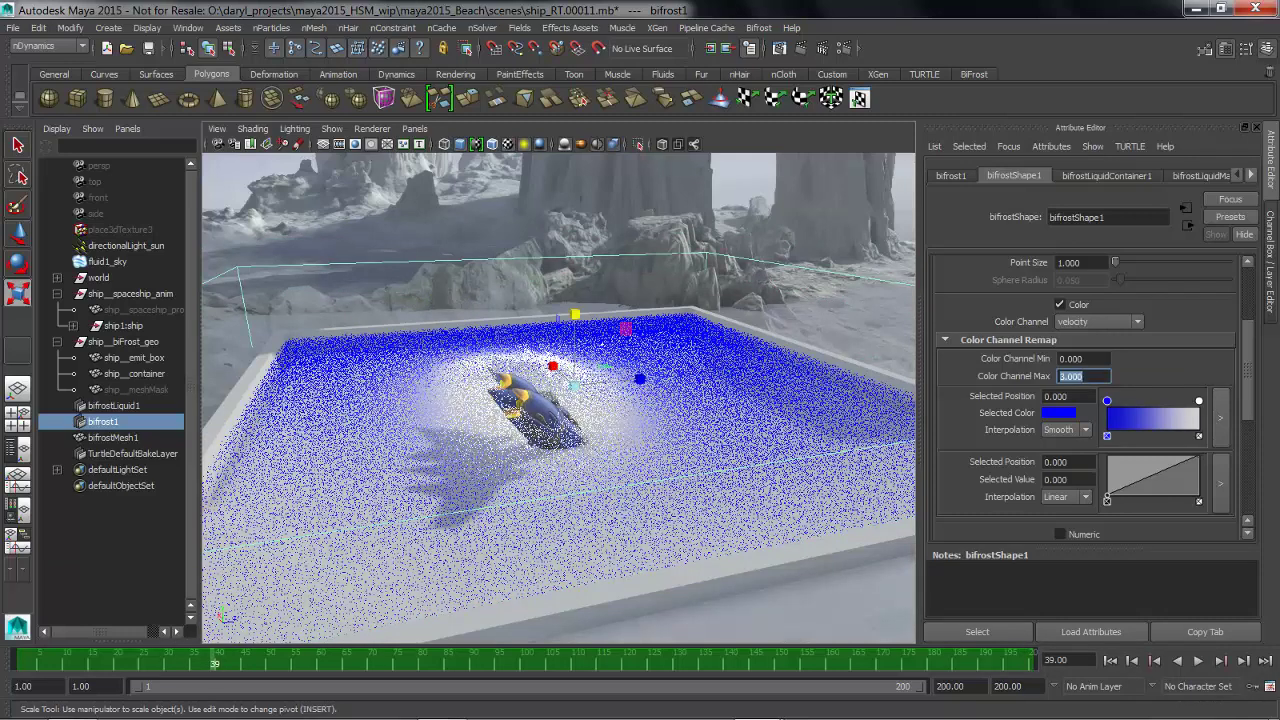
# - Add a point to the linear remap curve of bifrostShape1 and place it at position 0.330 with value 0.400, checking the colors during playback
pyautogui.moveTo(1129, 477); pyautogui.dragTo(1132, 470)
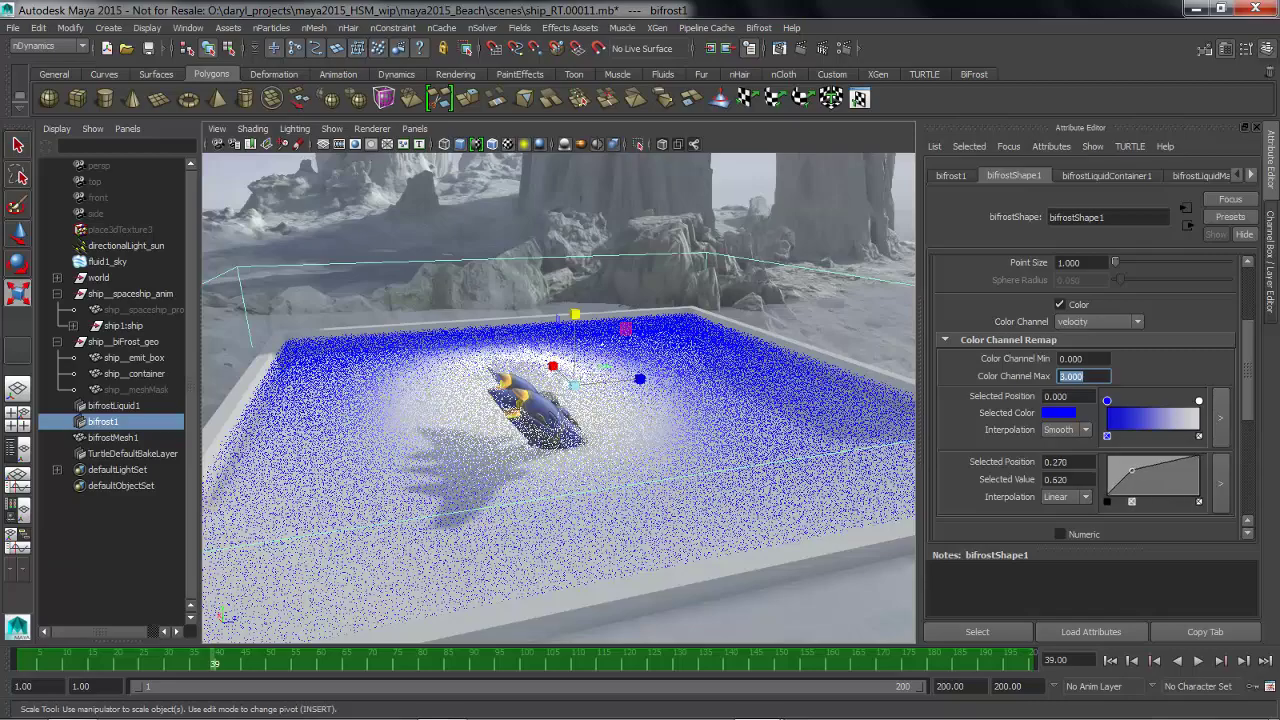
pyautogui.hotkey('alt', 'v')
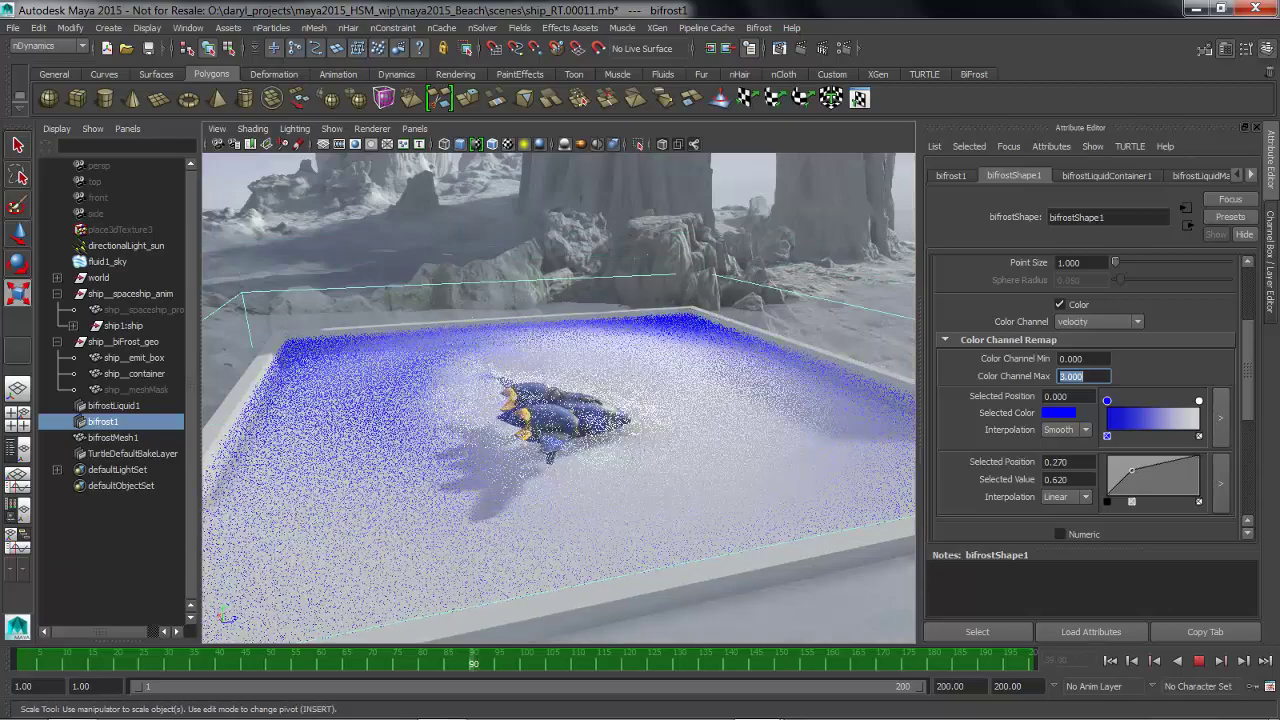
pyautogui.hotkey('alt', 'v')
pyautogui.moveTo(1131, 470); pyautogui.dragTo(1137, 480)
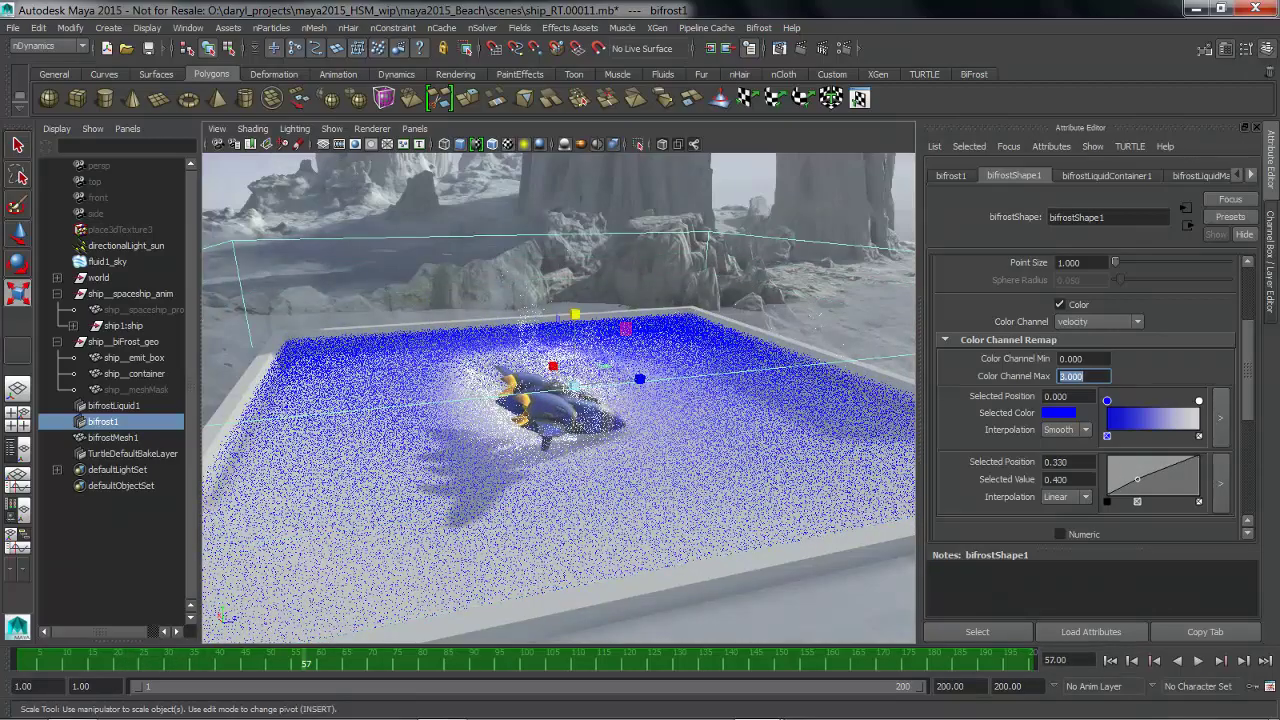
# - Play the ship's crash repeatedly from several camera angles to review the velocity colors, and return to frame 1
pyautogui.keyDown('alt'); pyautogui.moveTo(580, 420); pyautogui.dragTo(534, 424); pyautogui.keyUp('alt')
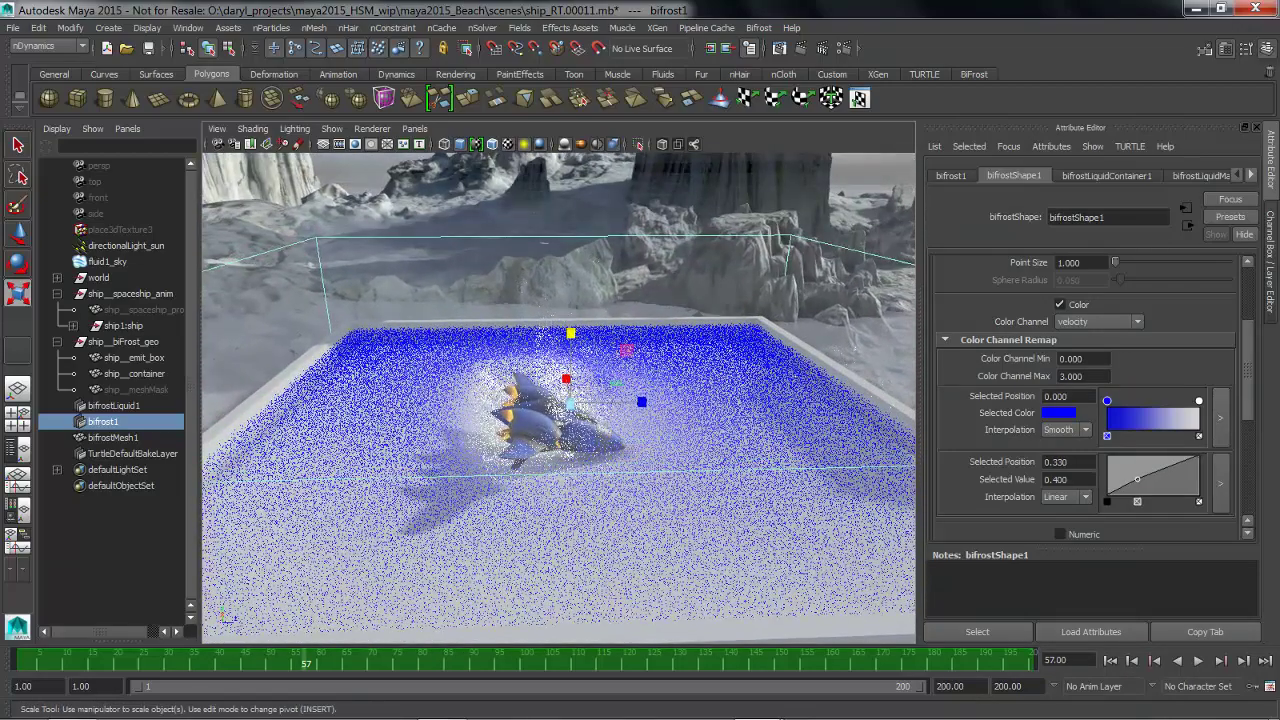
pyautogui.hotkey('alt', 'v')
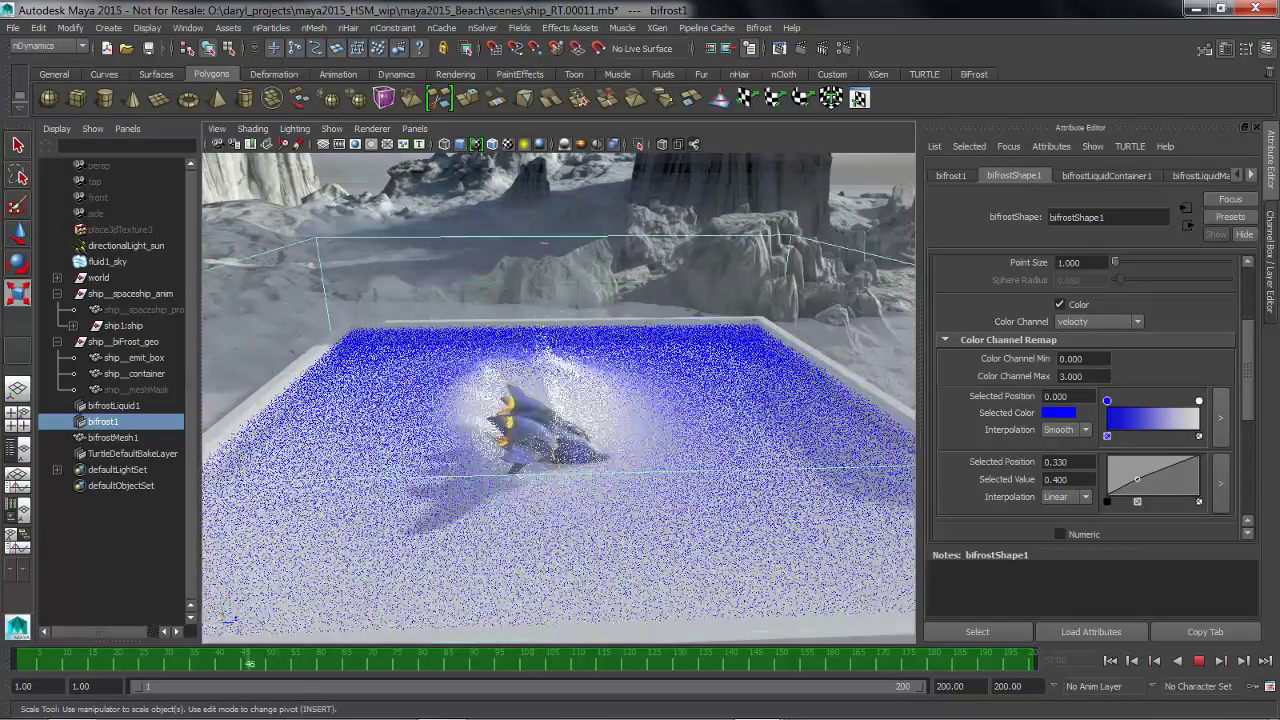
pyautogui.hotkey('alt', 'v')
pyautogui.keyDown('alt'); pyautogui.moveTo(618, 440); pyautogui.dragTo(620, 362); pyautogui.keyUp('alt')
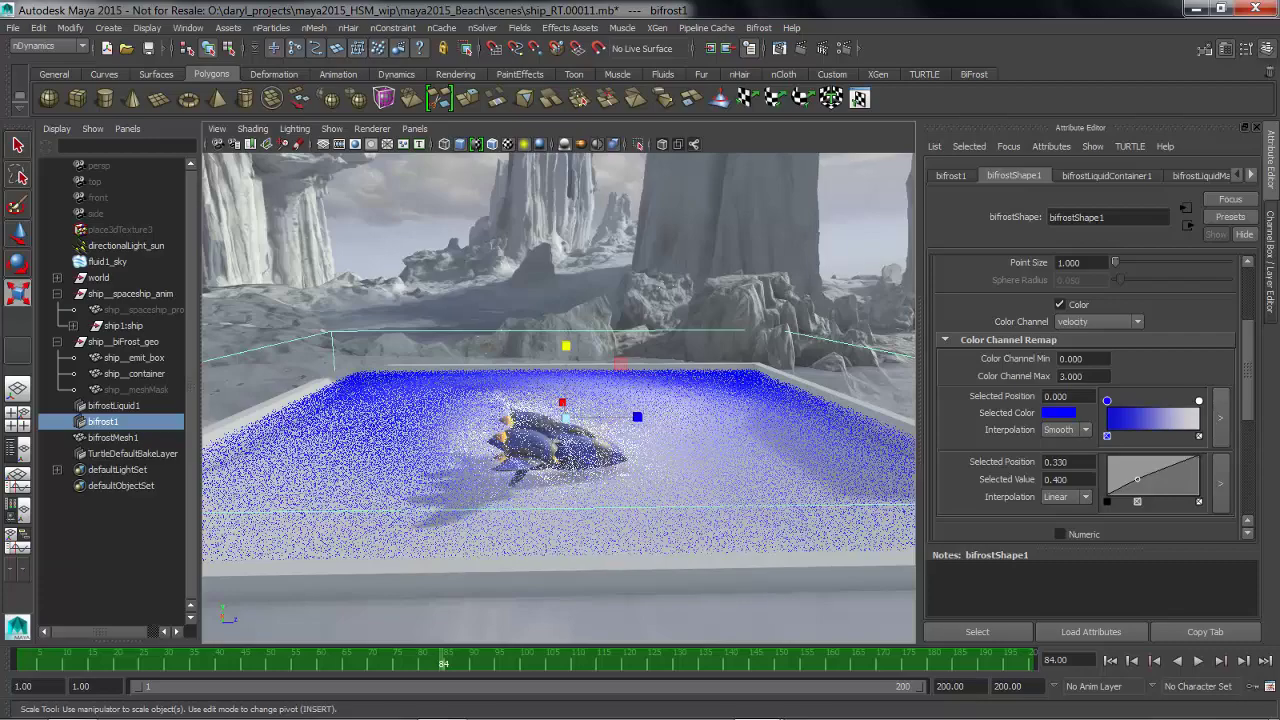
pyautogui.hotkey('alt', 'v')
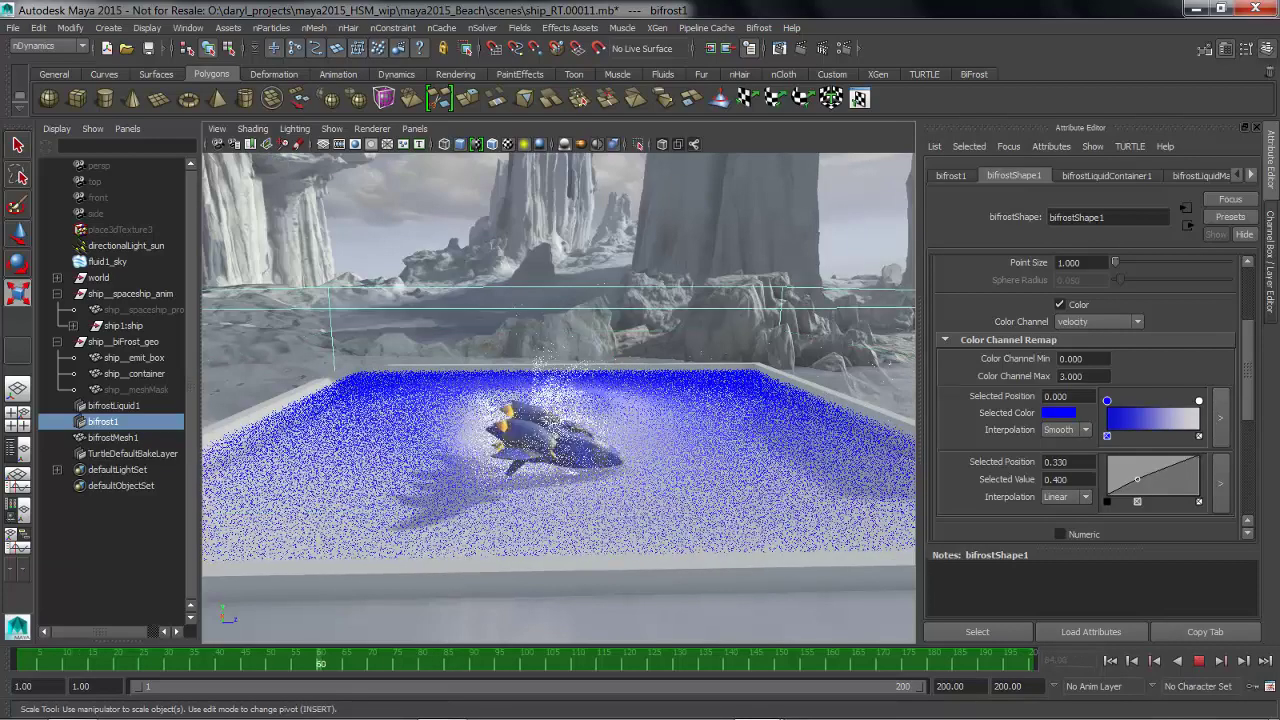
pyautogui.hotkey('alt', 'v')
pyautogui.keyDown('alt'); pyautogui.moveTo(558, 400); pyautogui.dragTo(660, 370); pyautogui.keyUp('alt')
pyautogui.keyDown('alt'); pyautogui.moveTo(660, 370); pyautogui.dragTo(611, 359, button='right'); pyautogui.keyUp('alt')
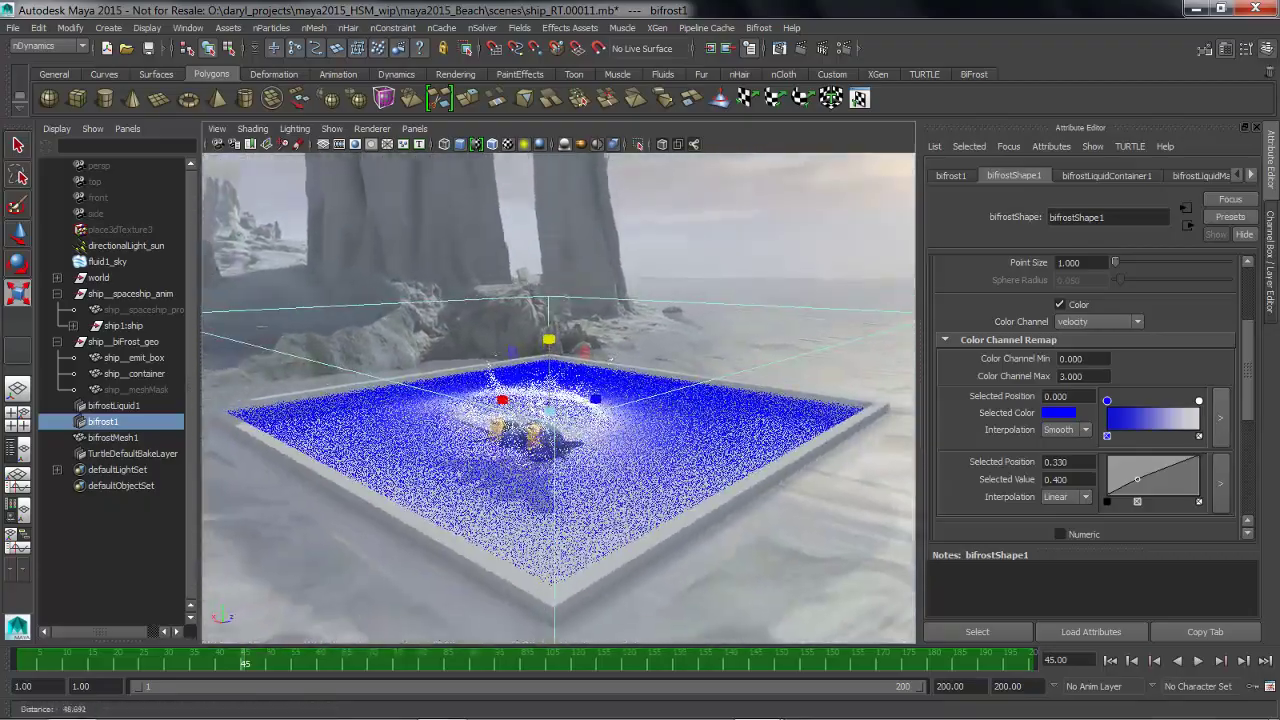
pyautogui.hotkey('alt', 'v')
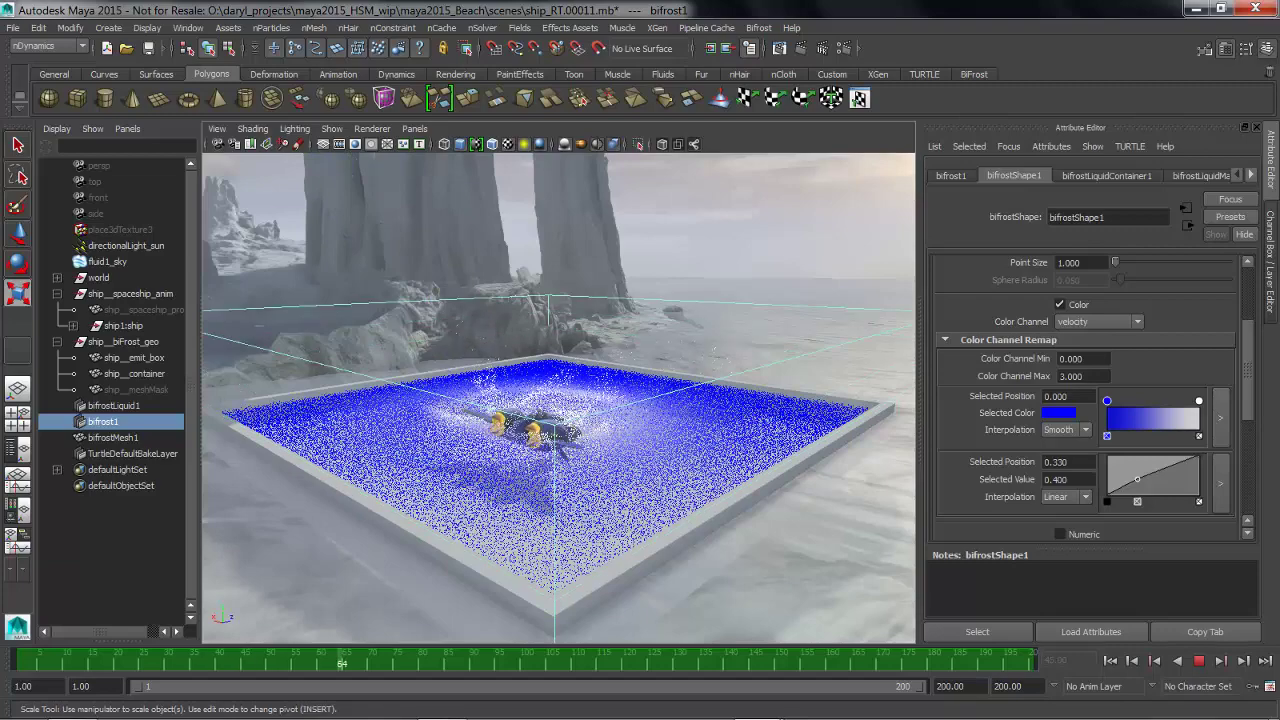
pyautogui.hotkey('alt', 'v')
pyautogui.keyDown('alt'); pyautogui.moveTo(600, 400); pyautogui.dragTo(550, 378); pyautogui.keyUp('alt')
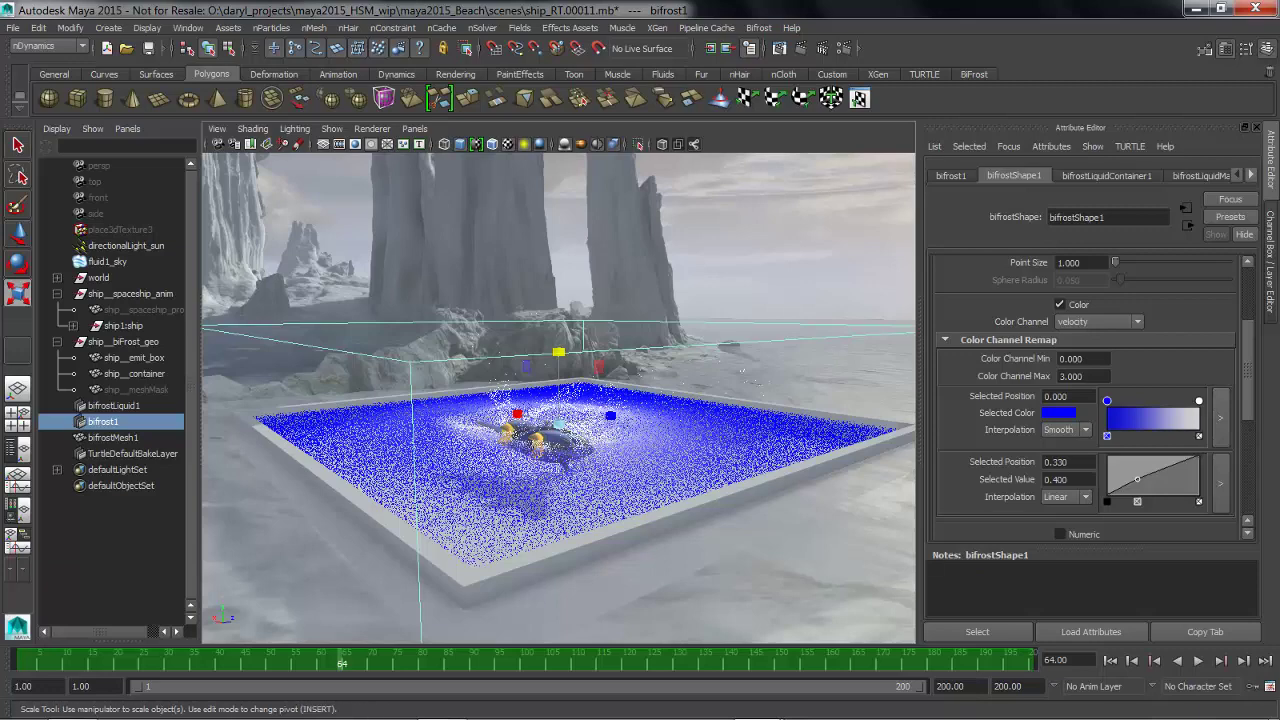
pyautogui.hotkey('shift', 'alt', 'v')
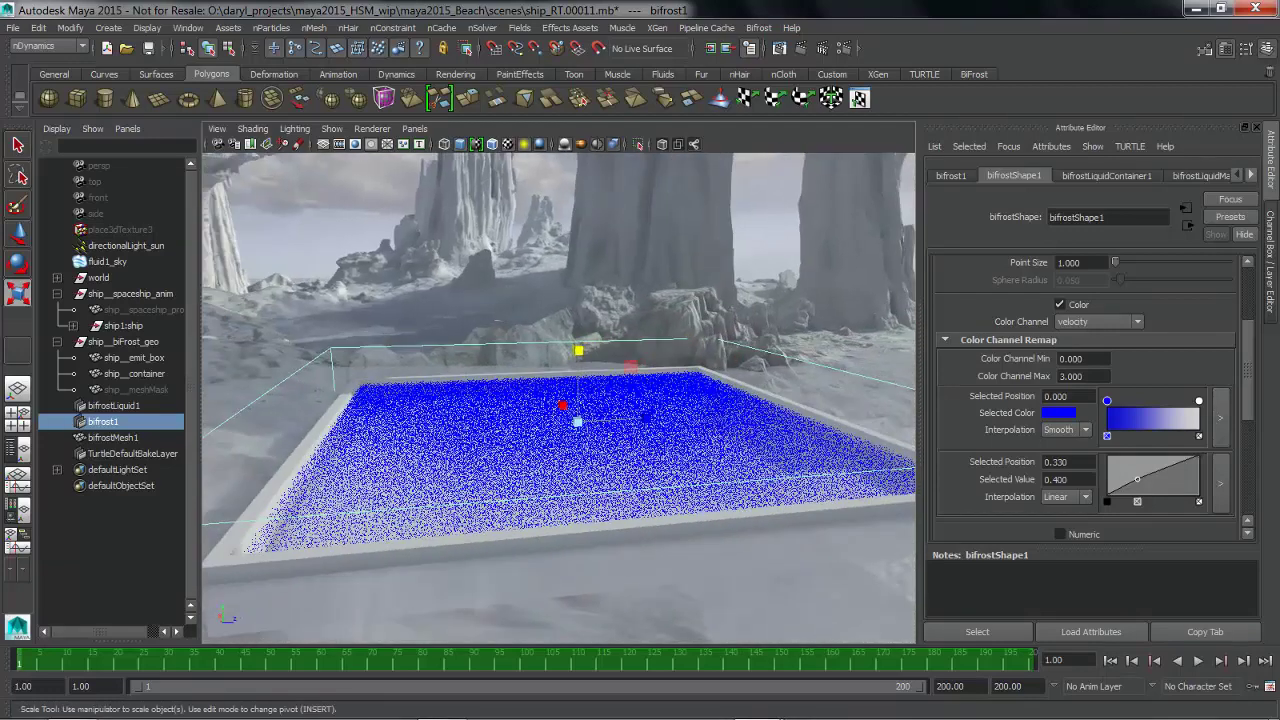
# - Turn off background processing in the Bifrost options and apply the change
pyautogui.click(758, 27)
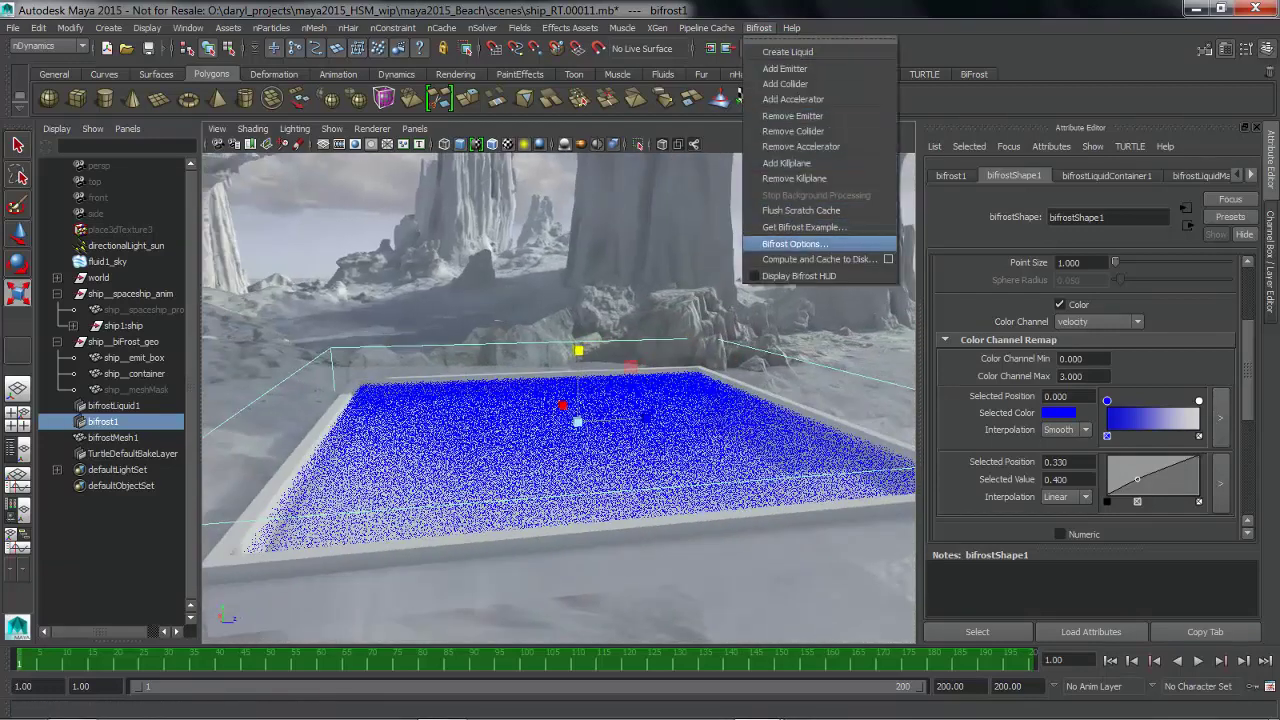
pyautogui.click(795, 243)
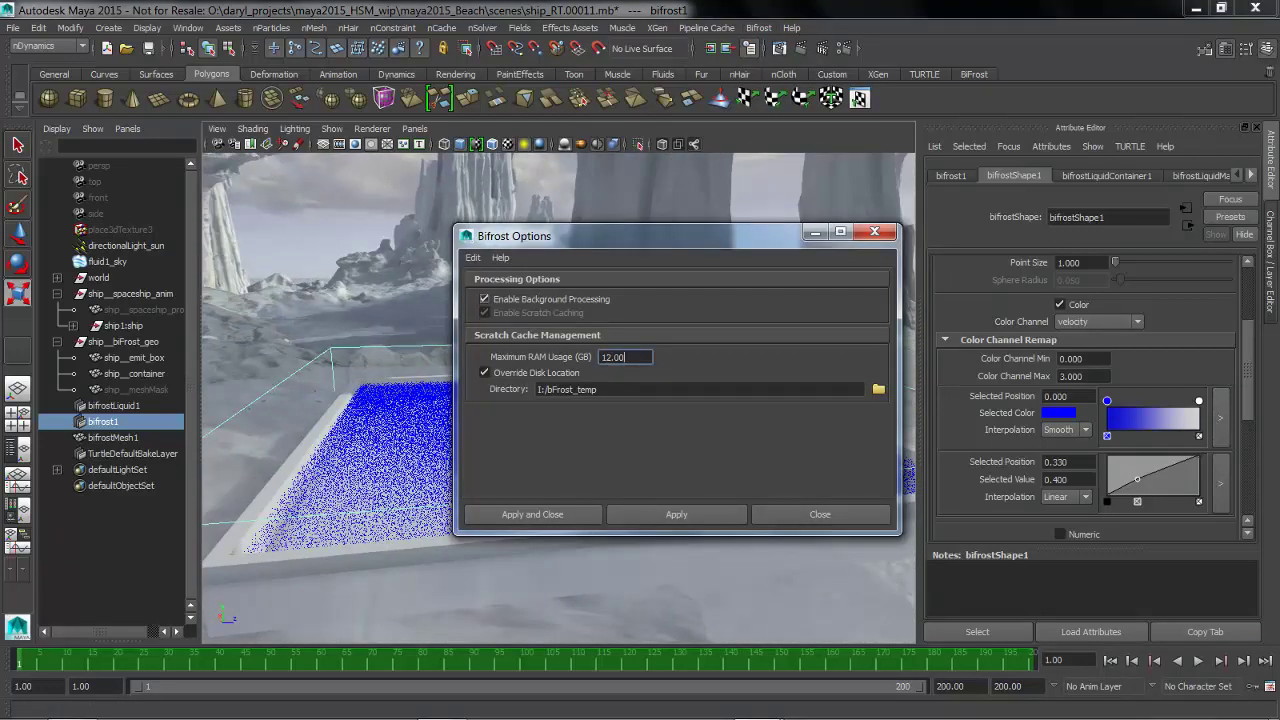
pyautogui.click(484, 299)
pyautogui.click(532, 514)
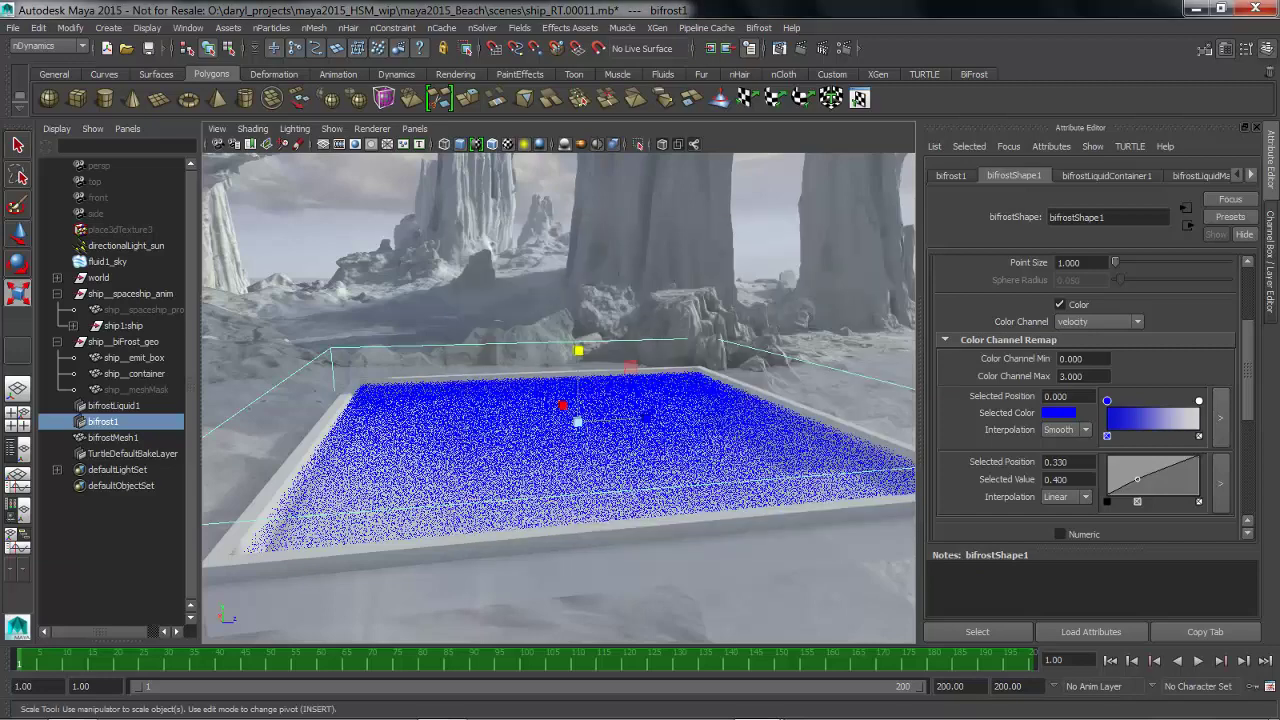
# - Enable the disk cache in the caching settings of bifrostLiquidContainer1
pyautogui.click(1107, 176)
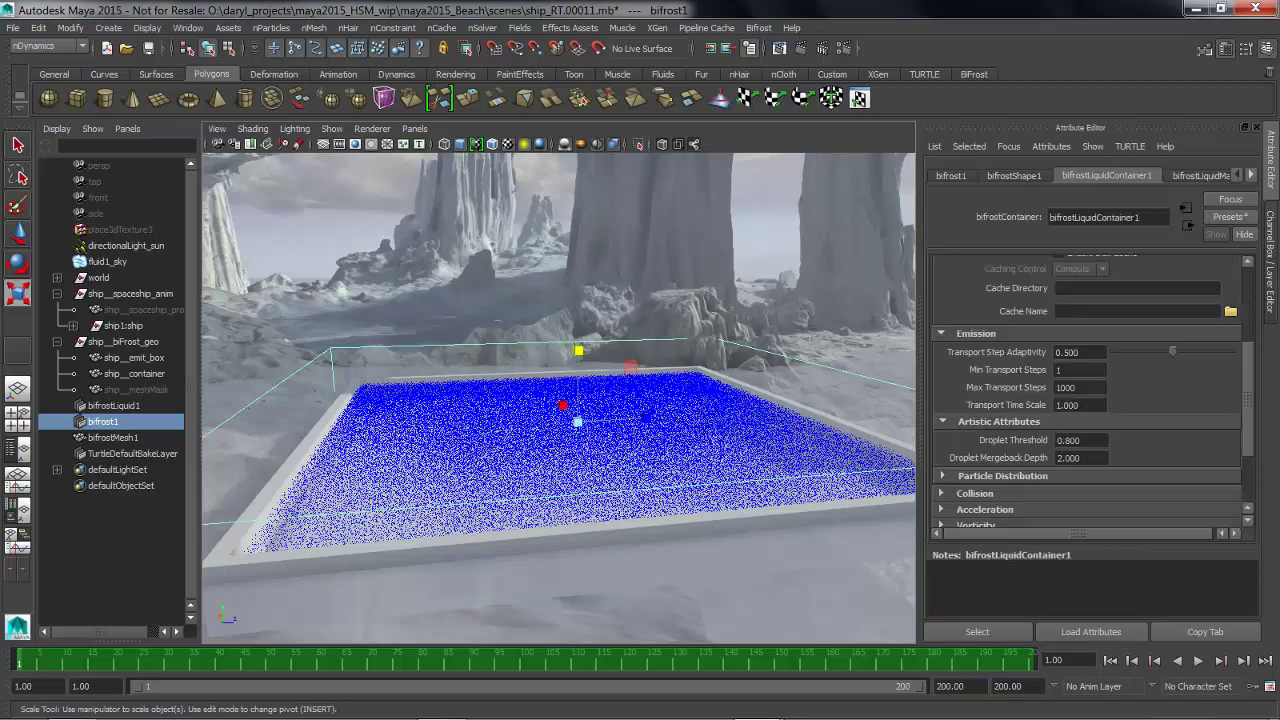
pyautogui.scroll(5, 1090, 390)
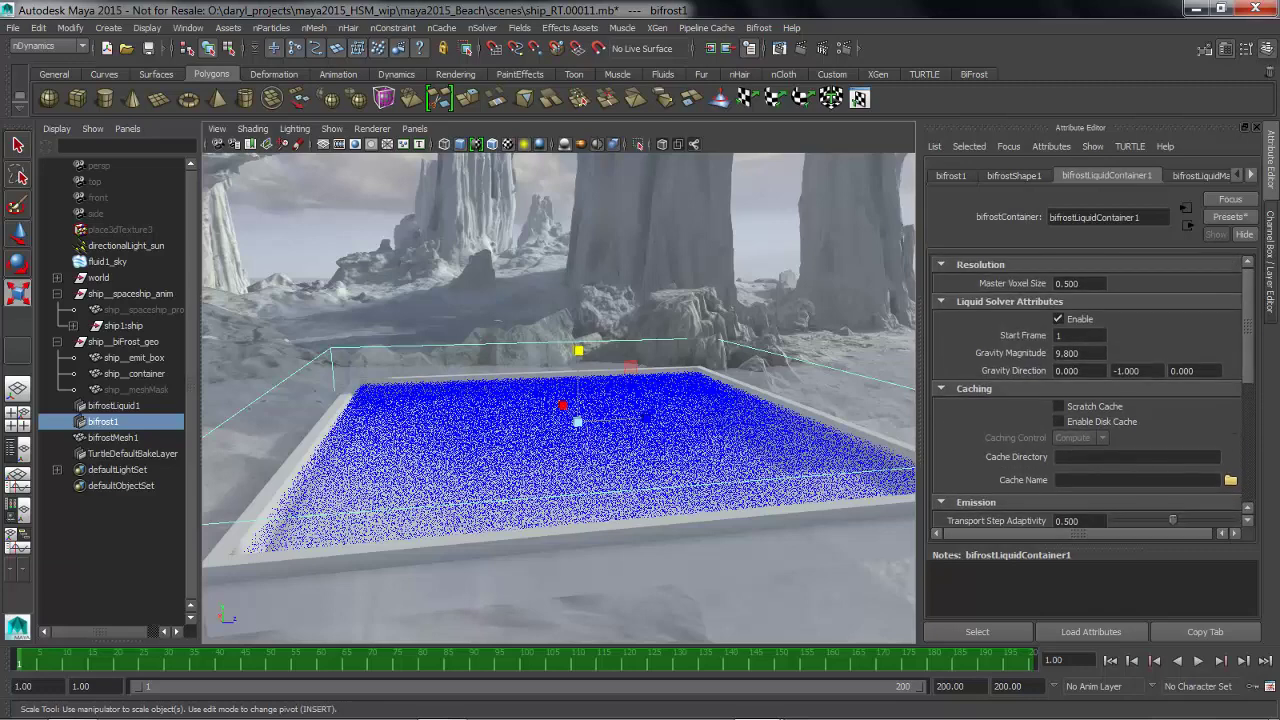
pyautogui.scroll(-2, 1090, 390)
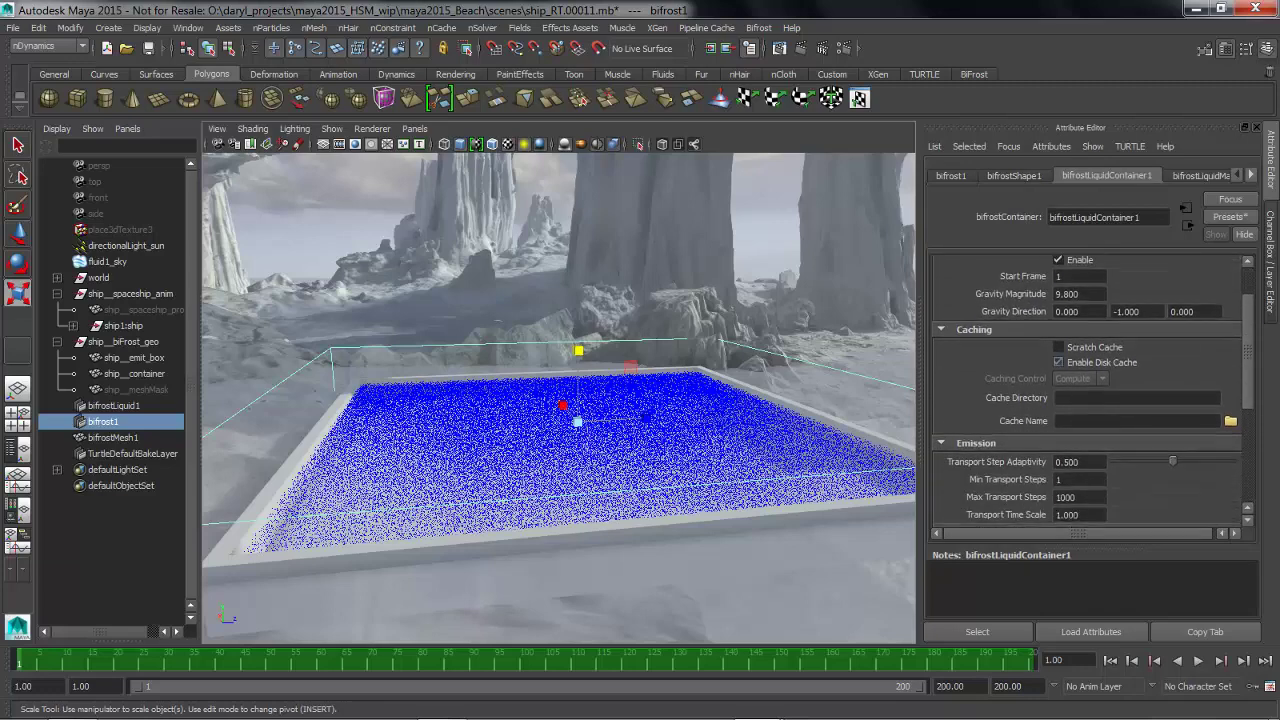
pyautogui.keyDown('alt'); pyautogui.moveTo(690, 412); pyautogui.dragTo(627, 406); pyautogui.keyUp('alt')
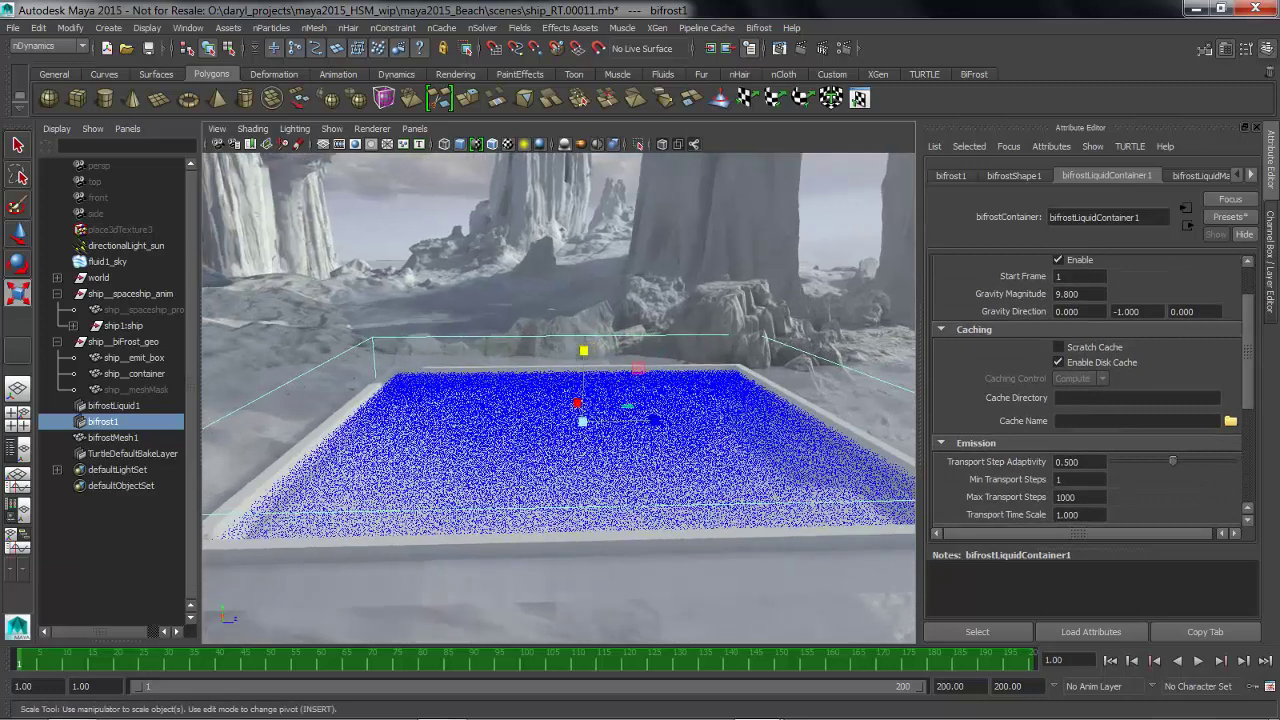
# - Assign the bifrostLiquidContainer_ship_p25 cache from I:/biFrost_ship to the liquid container, using its frame 1 file
pyautogui.click(1230, 420)
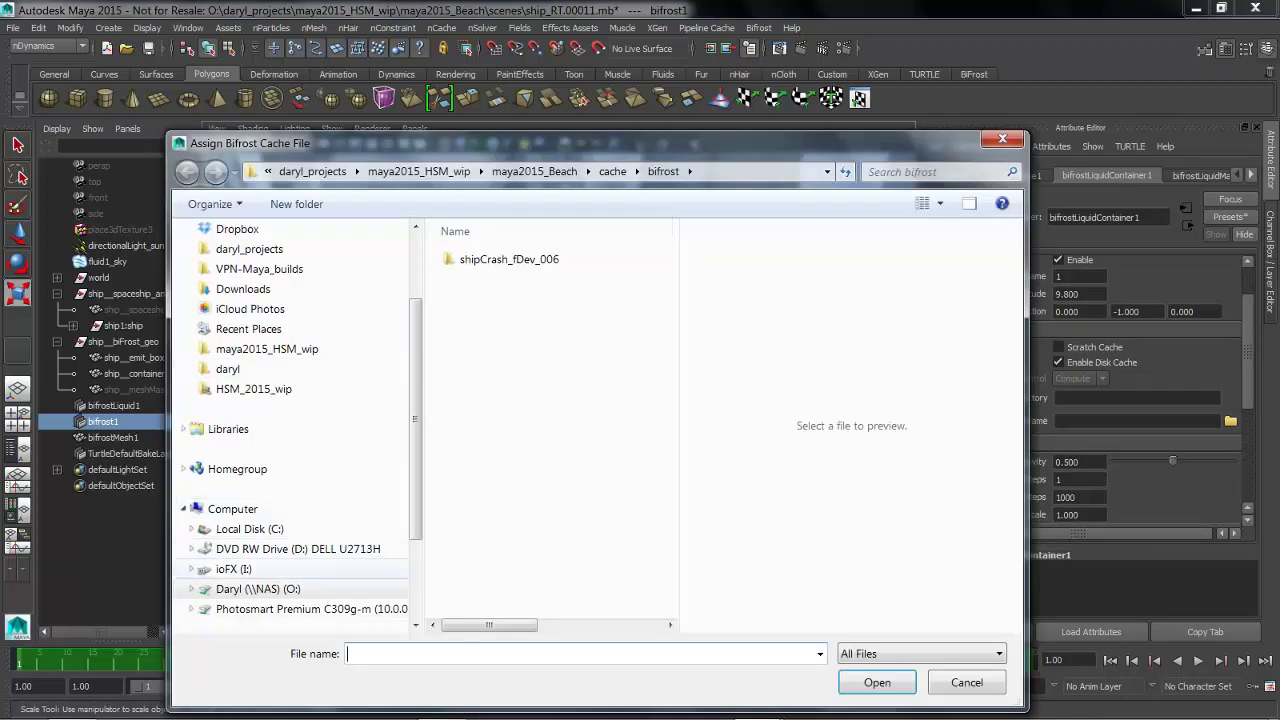
pyautogui.click(233, 568)
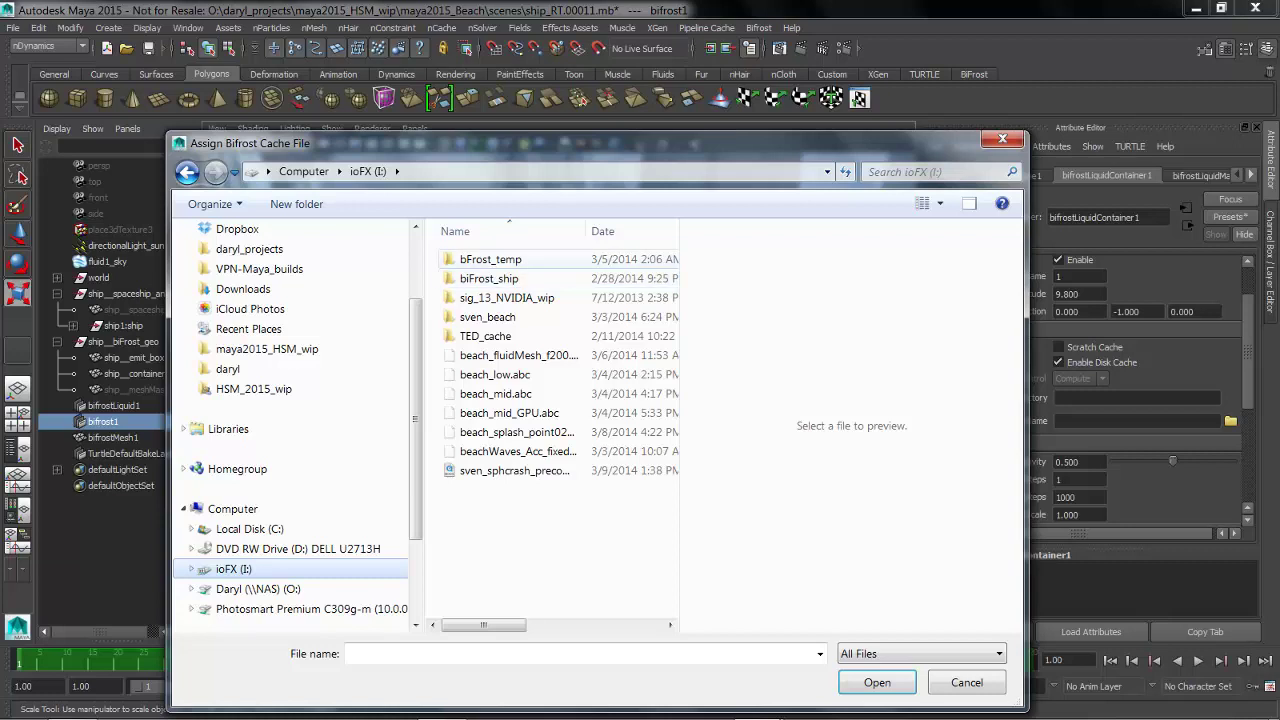
pyautogui.doubleClick(489, 278)
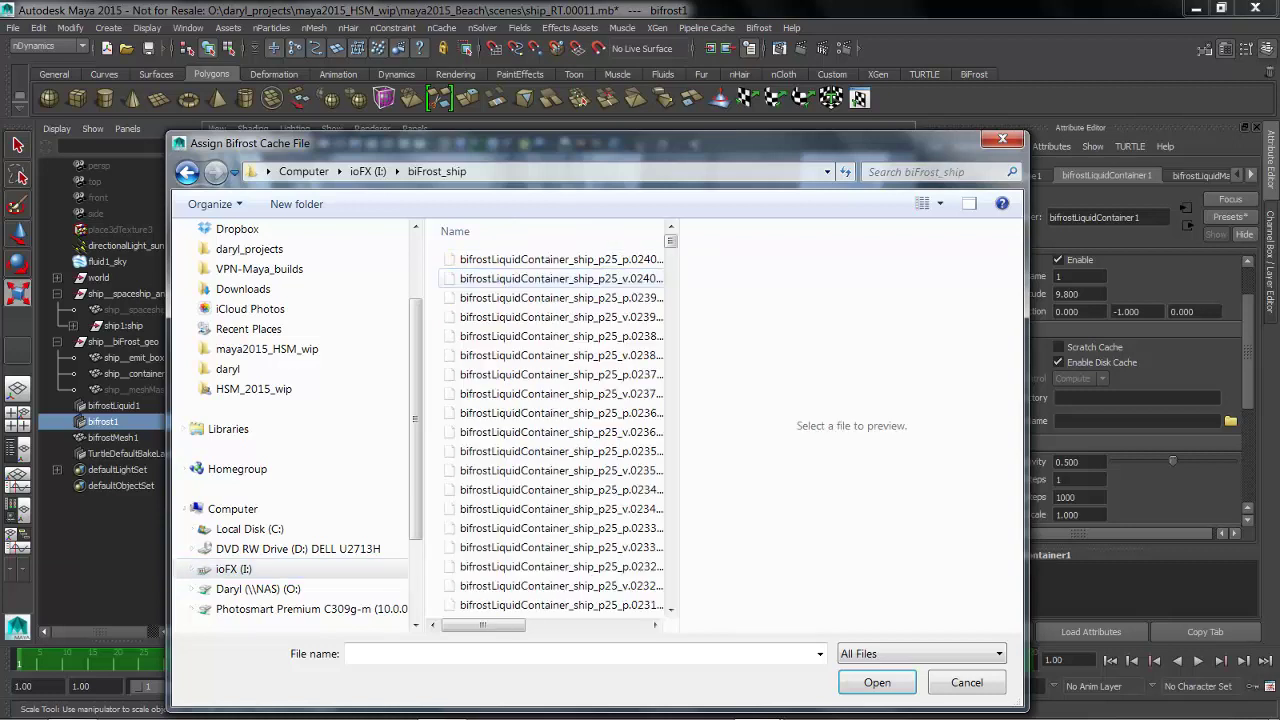
pyautogui.scroll(-20, 489, 270)
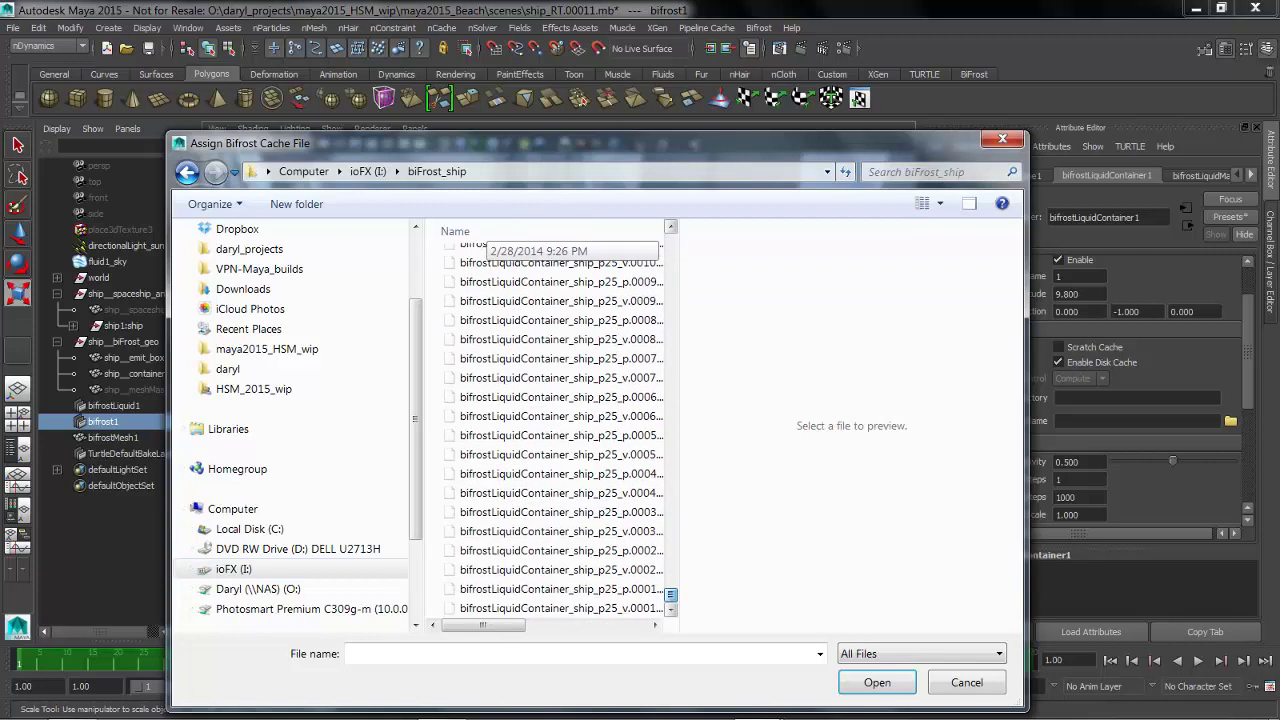
pyautogui.click(540, 607)
pyautogui.click(877, 682)
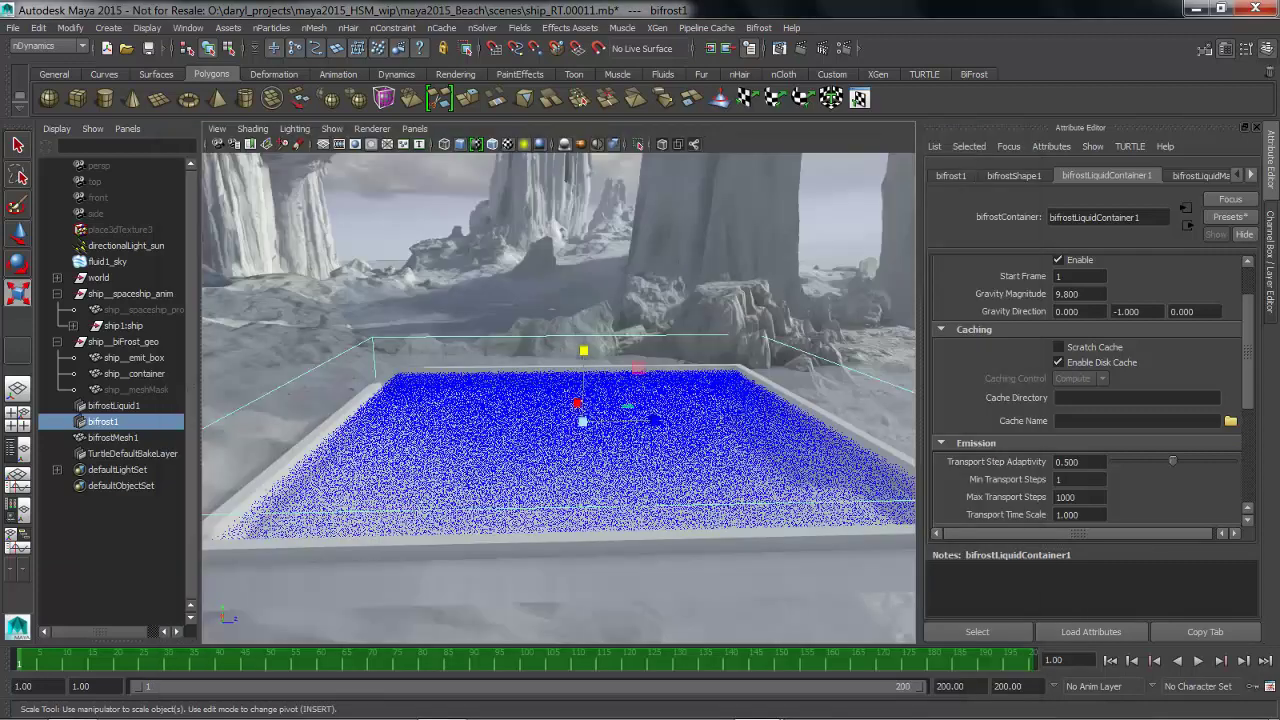
# - Scrub the timeline through the cached splash to frame 94 and view it from different angles
pyautogui.keyDown('alt'); pyautogui.moveTo(600, 440); pyautogui.dragTo(715, 495); pyautogui.keyUp('alt')
pyautogui.click(129, 660)
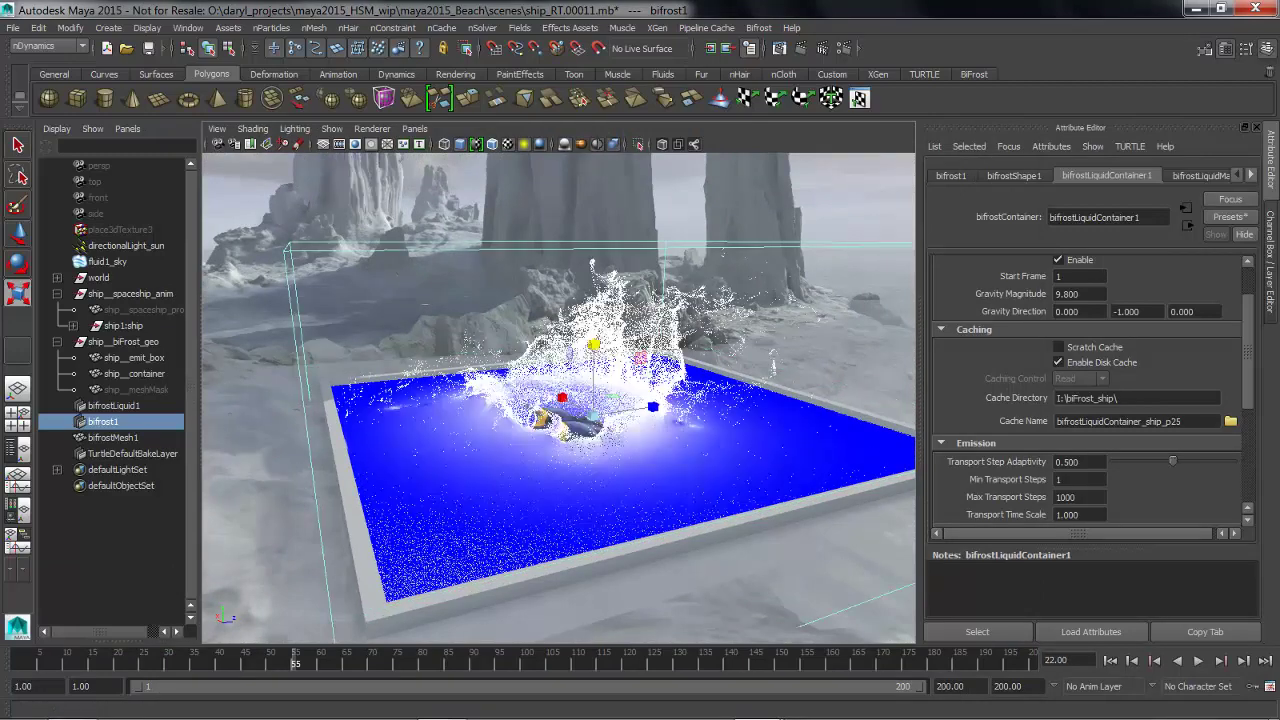
pyautogui.moveTo(295, 660); pyautogui.dragTo(494, 660)
pyautogui.keyDown('alt'); pyautogui.moveTo(600, 420); pyautogui.dragTo(560, 380); pyautogui.keyUp('alt')
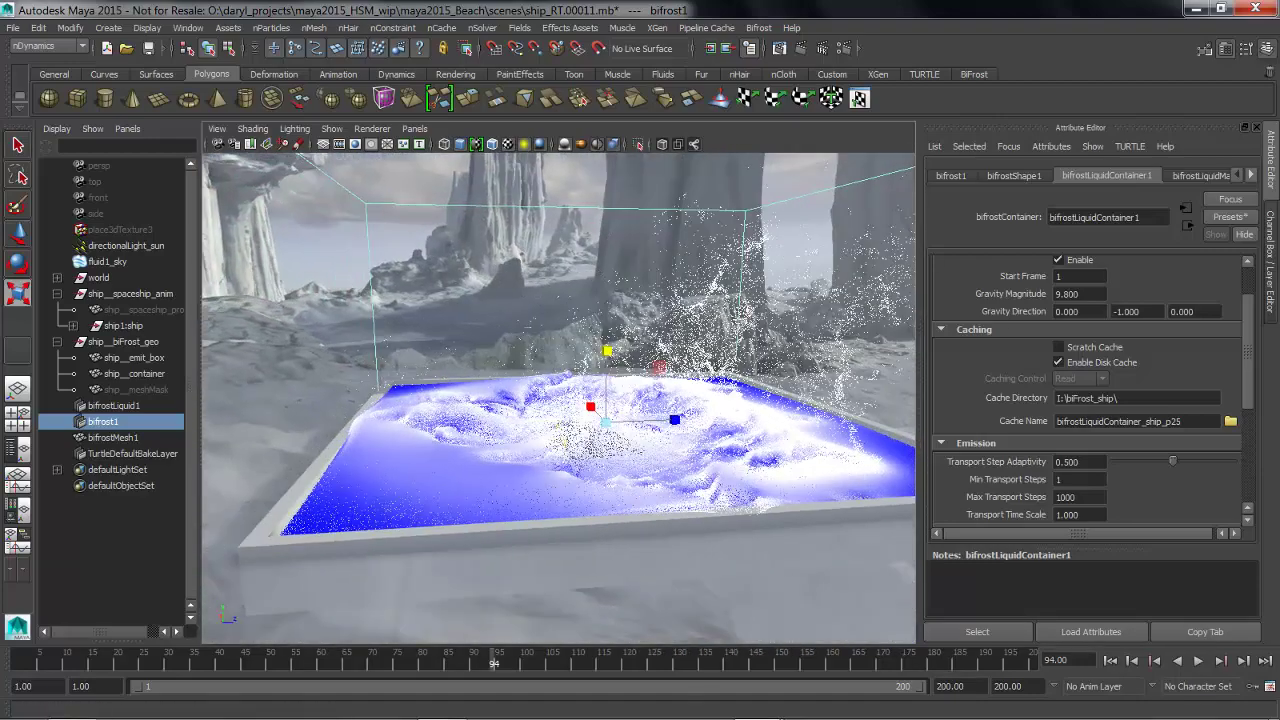
# - Set the Color Channel Max of bifrostShape1 to 10
pyautogui.click(1014, 175)
pyautogui.doubleClick(1074, 376)
pyautogui.write('10')
pyautogui.press('Return')
# - Examine the recolored high-resolution splash around the ship from several sides, including at frame 67
pyautogui.keyDown('alt'); pyautogui.moveTo(580, 390); pyautogui.dragTo(415, 410); pyautogui.keyUp('alt')
pyautogui.keyDown('alt'); pyautogui.moveTo(560, 420); pyautogui.dragTo(500, 420, button='right'); pyautogui.keyUp('alt')
pyautogui.keyDown('alt'); pyautogui.moveTo(640, 430); pyautogui.dragTo(630, 400); pyautogui.keyUp('alt')
pyautogui.keyDown('alt'); pyautogui.moveTo(800, 375); pyautogui.dragTo(830, 372); pyautogui.keyUp('alt')
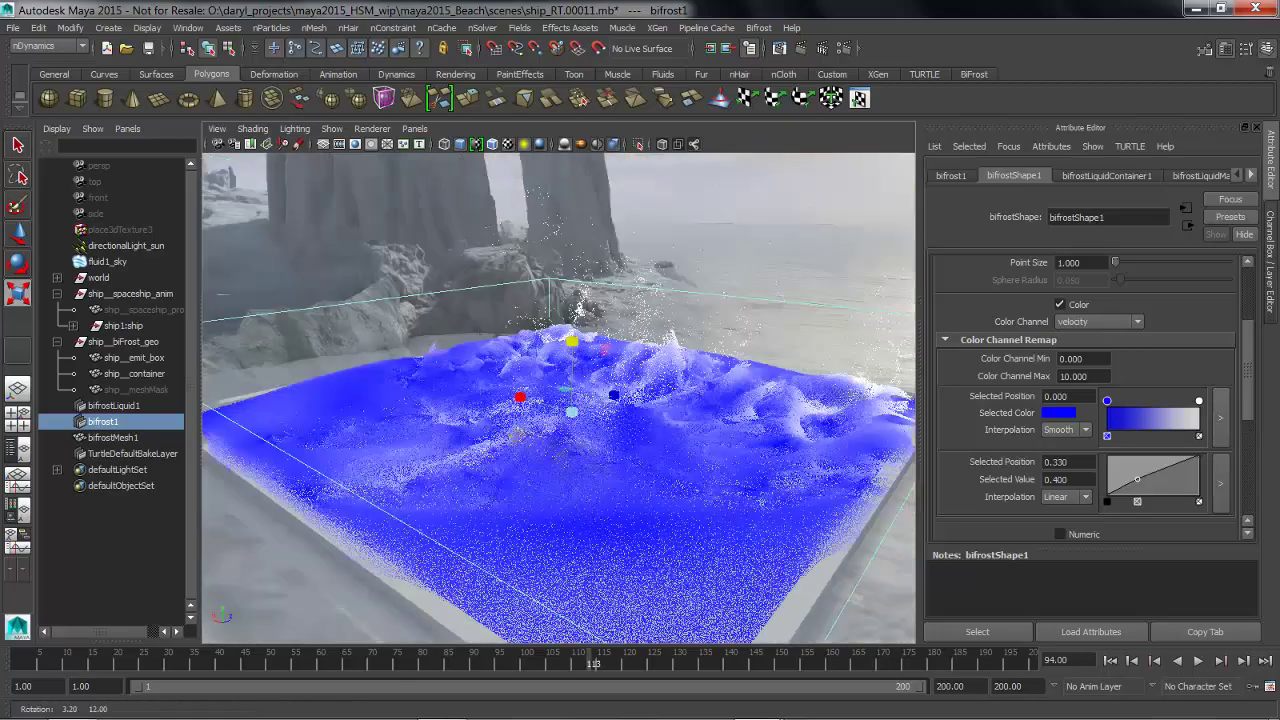
pyautogui.keyDown('alt'); pyautogui.moveTo(560, 400); pyautogui.dragTo(790, 425); pyautogui.keyUp('alt')
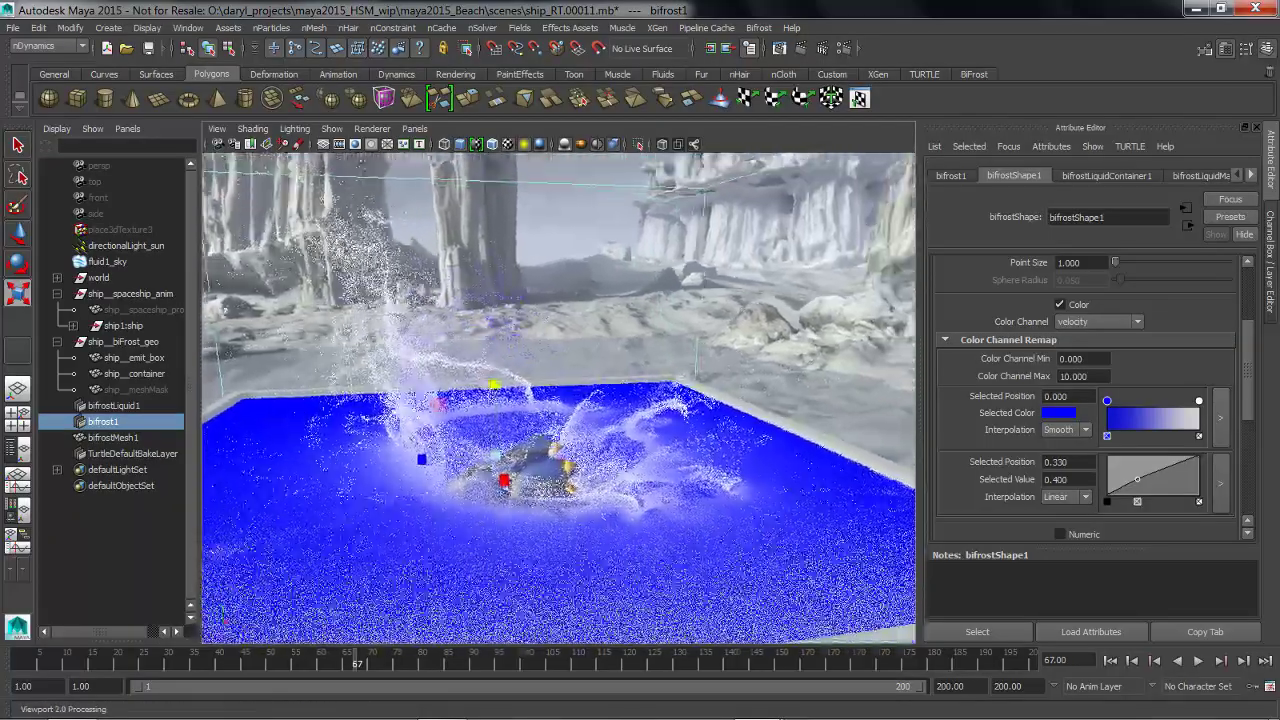
pyautogui.keyDown('alt'); pyautogui.moveTo(500, 400); pyautogui.dragTo(645, 390); pyautogui.keyUp('alt')
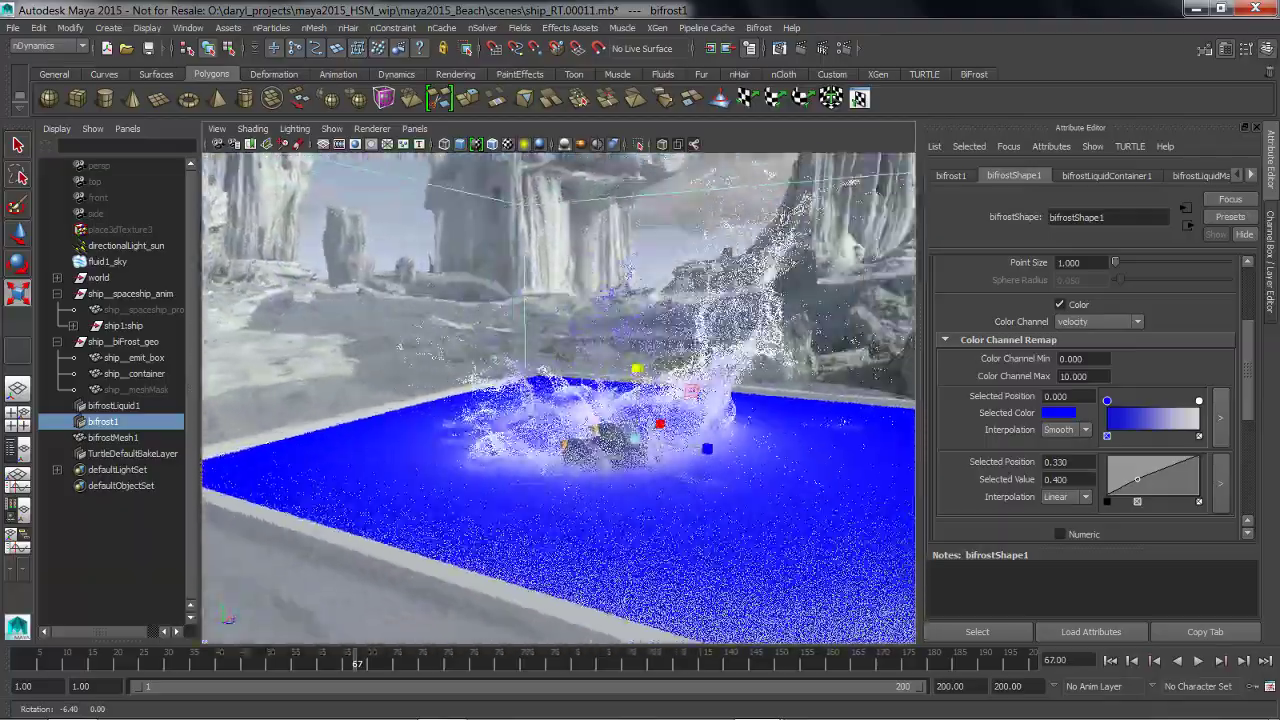
pyautogui.keyDown('alt'); pyautogui.moveTo(517, 205); pyautogui.dragTo(628, 235); pyautogui.keyUp('alt')
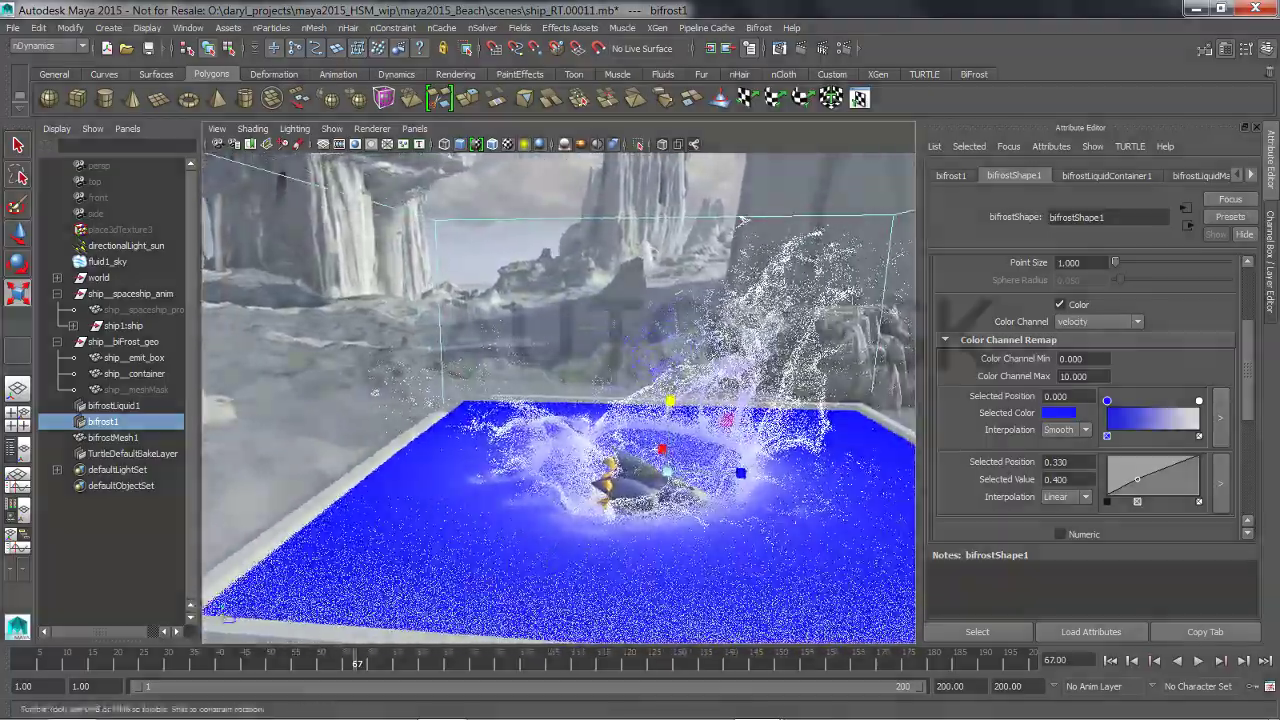